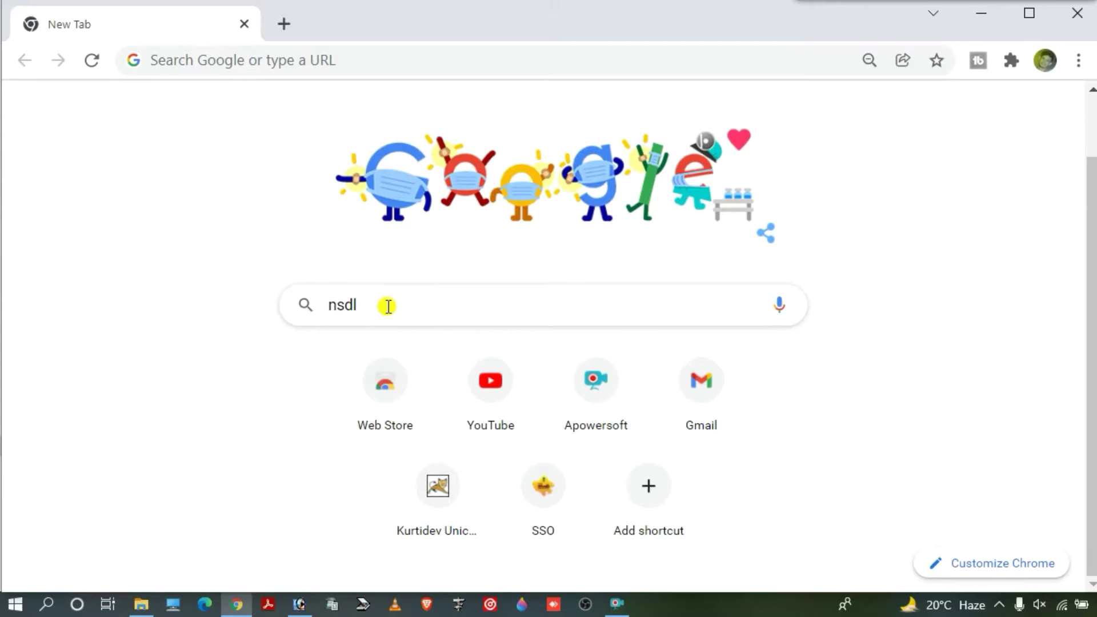
Search Google for nsdl and open the 'Online PAN application - NSDL' result
key(Return)
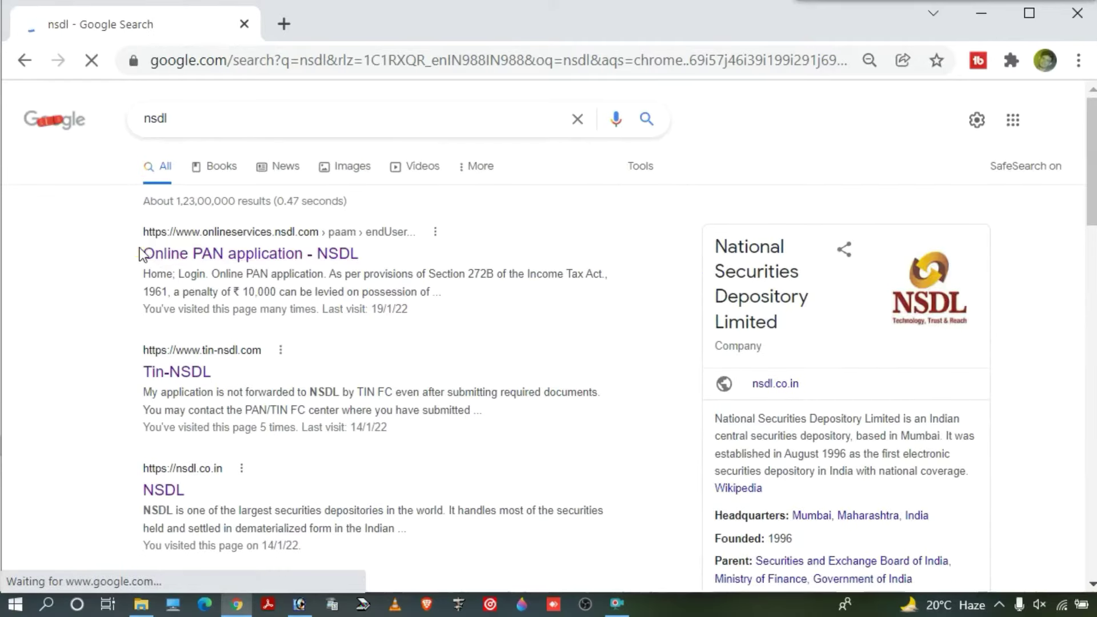
drag(141, 253, 359, 256)
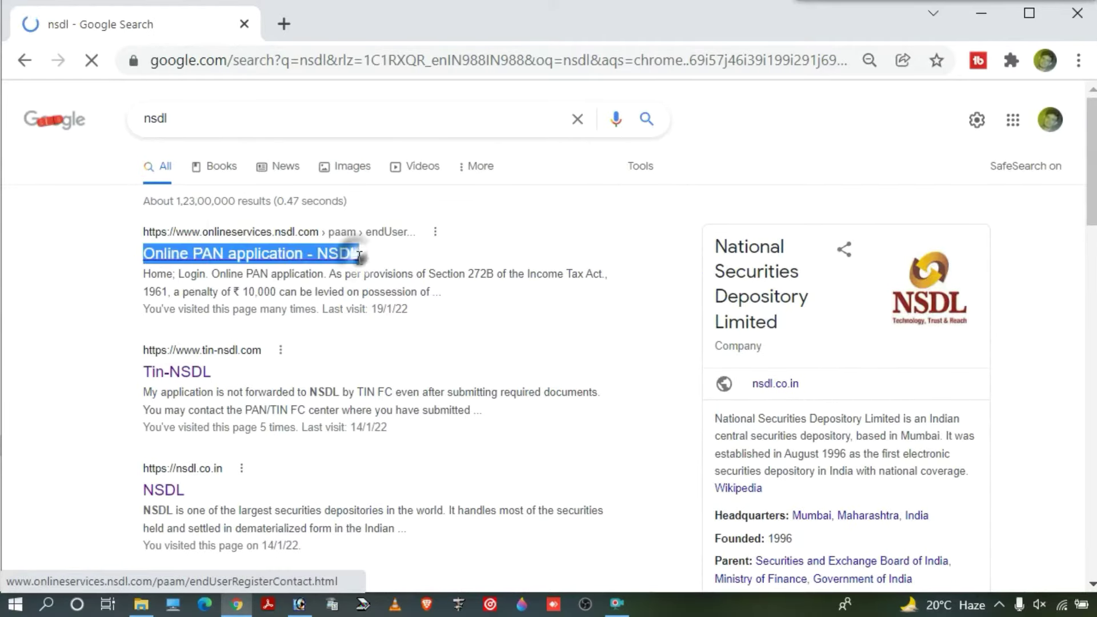
click(308, 258)
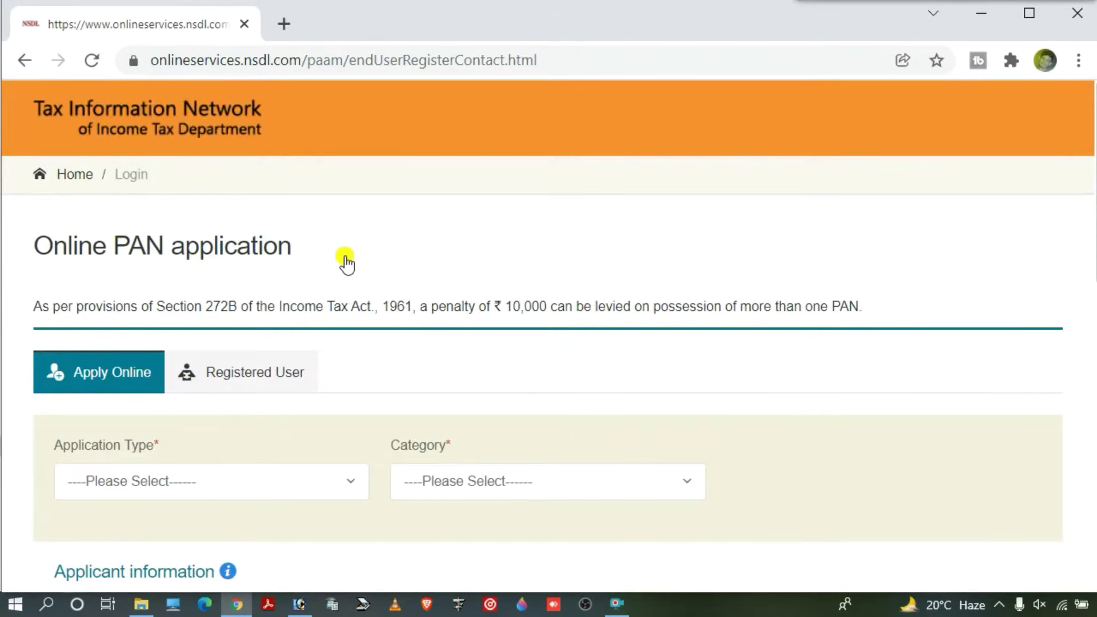
Set Application Type to New PAN - Indian Citizen (Form 49A) and Category to INDIVIDUAL
scroll(457, 280, down, 2)
scroll(514, 292, up, 1)
scroll(488, 246, down, 1)
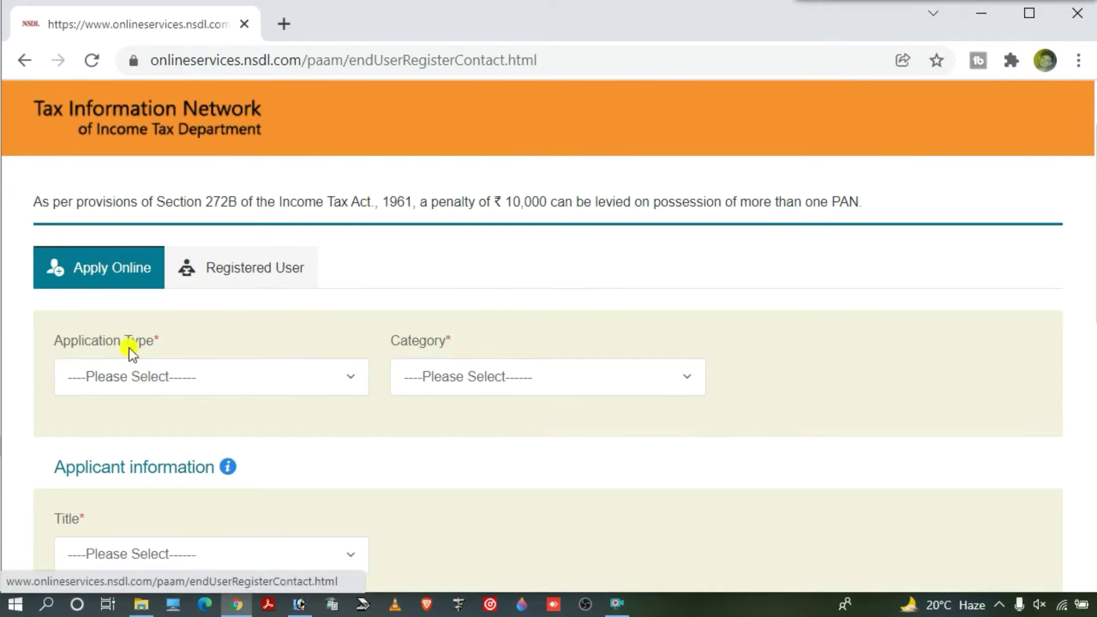
drag(51, 346, 159, 344)
click(198, 379)
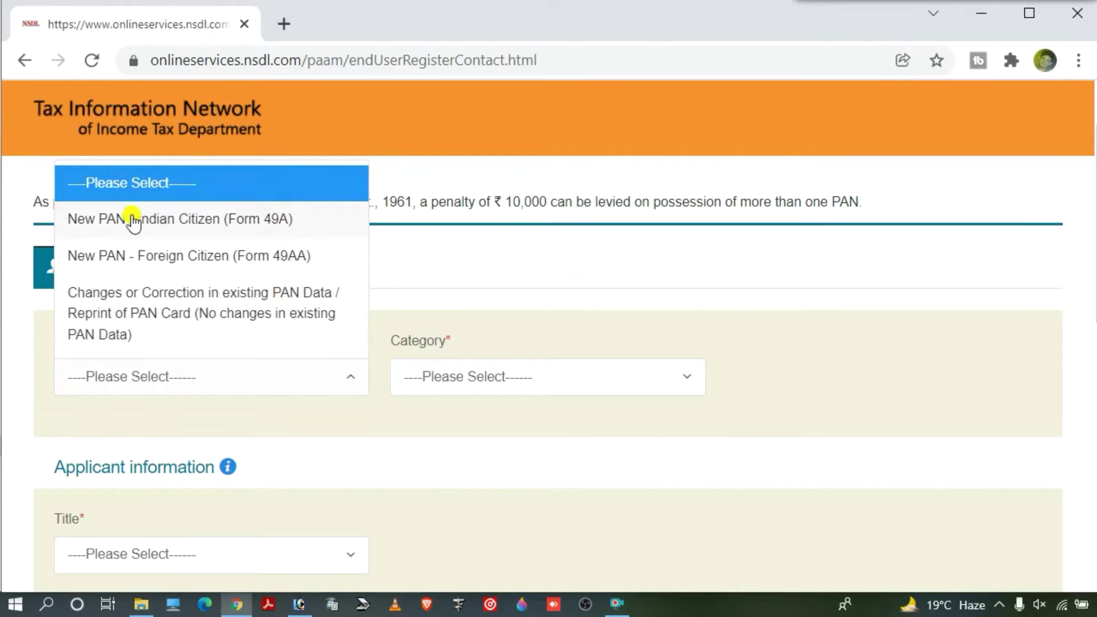
click(207, 223)
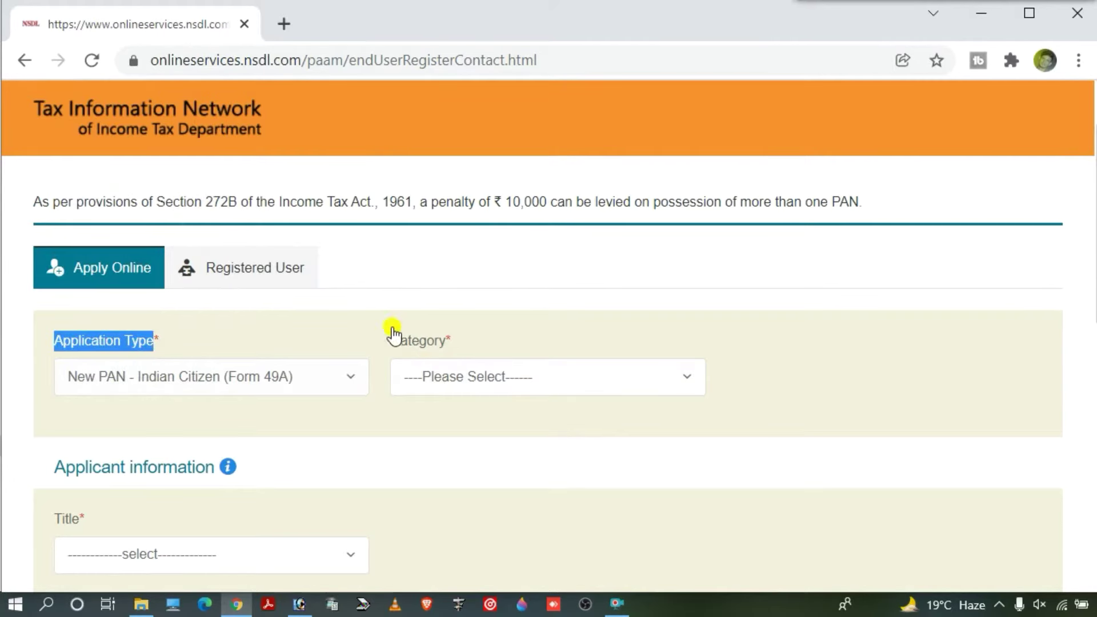
click(497, 380)
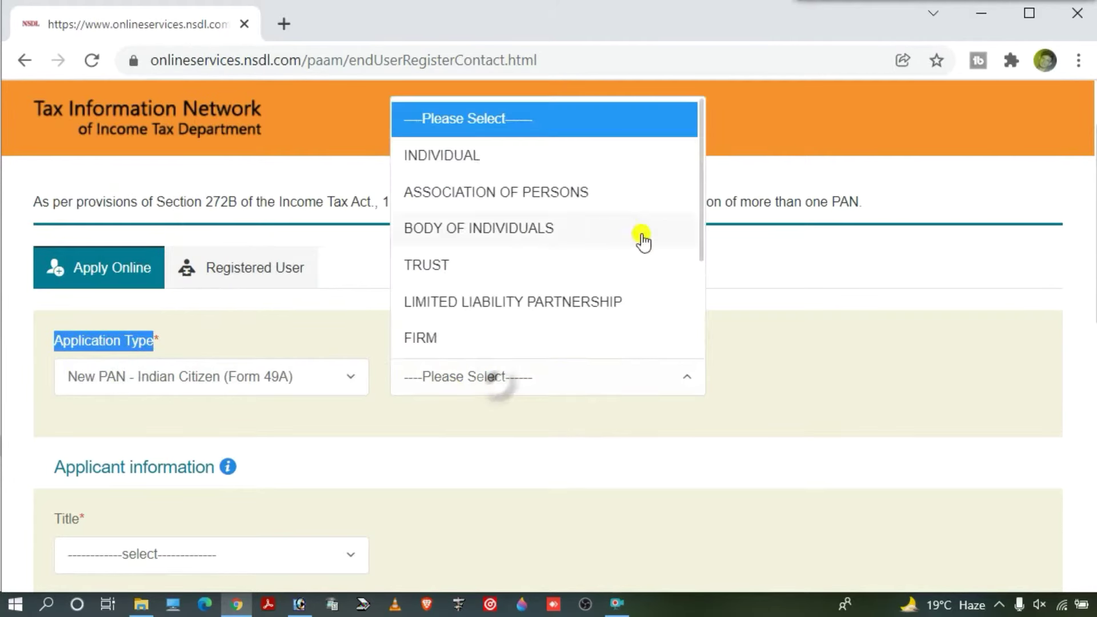
click(517, 166)
scroll(507, 237, down, 3)
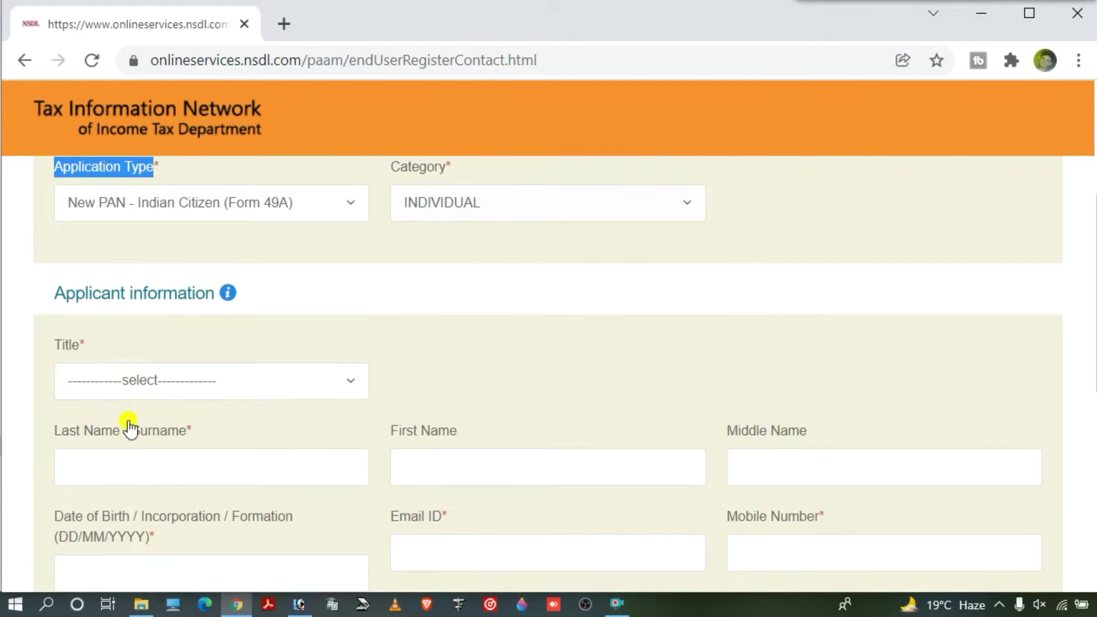
Select title Smt and enter the applicant's middle name and surname before the date of birth
click(229, 381)
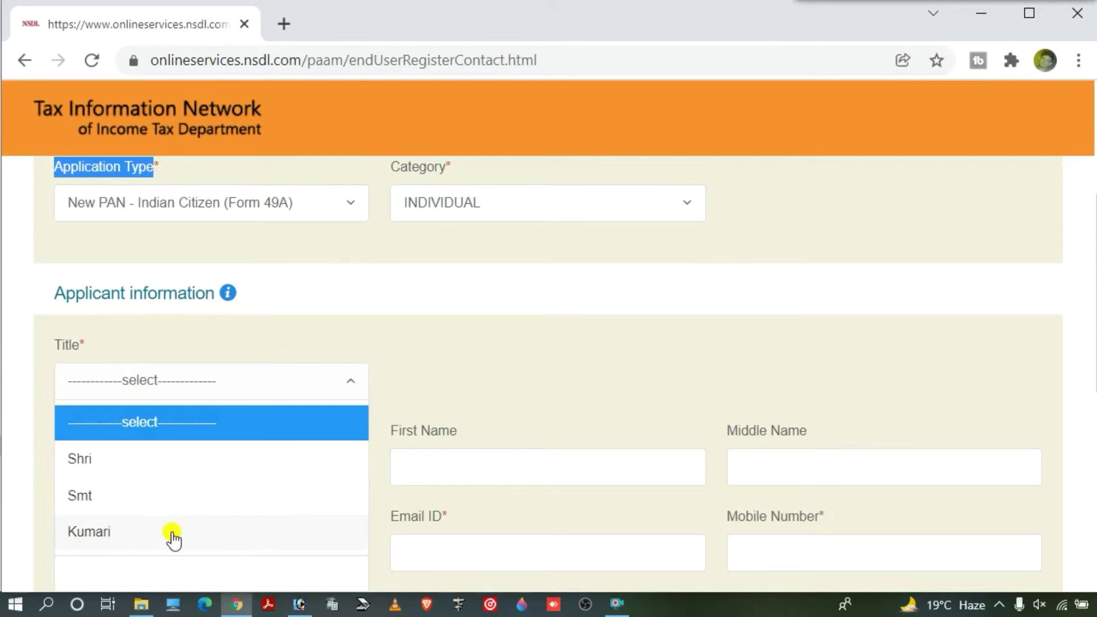
click(150, 503)
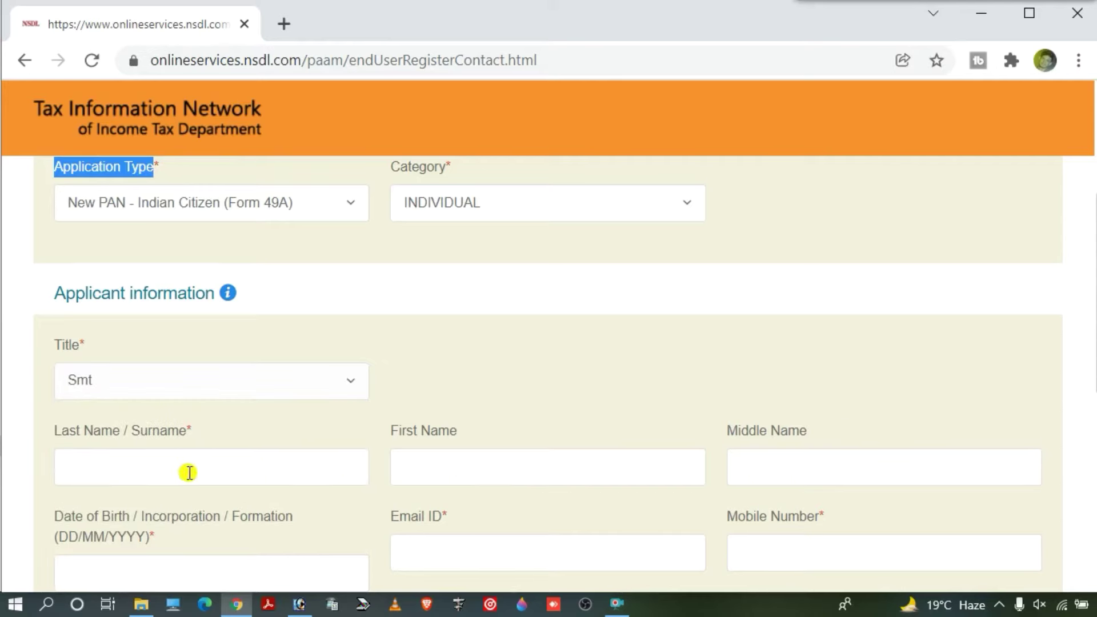
click(462, 469)
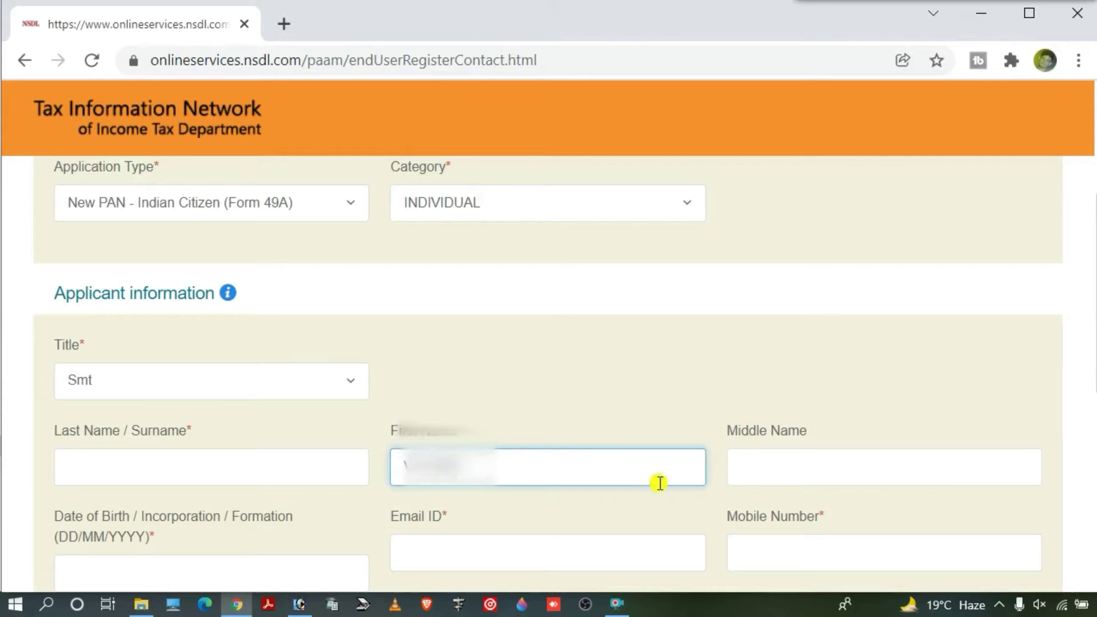
click(775, 471)
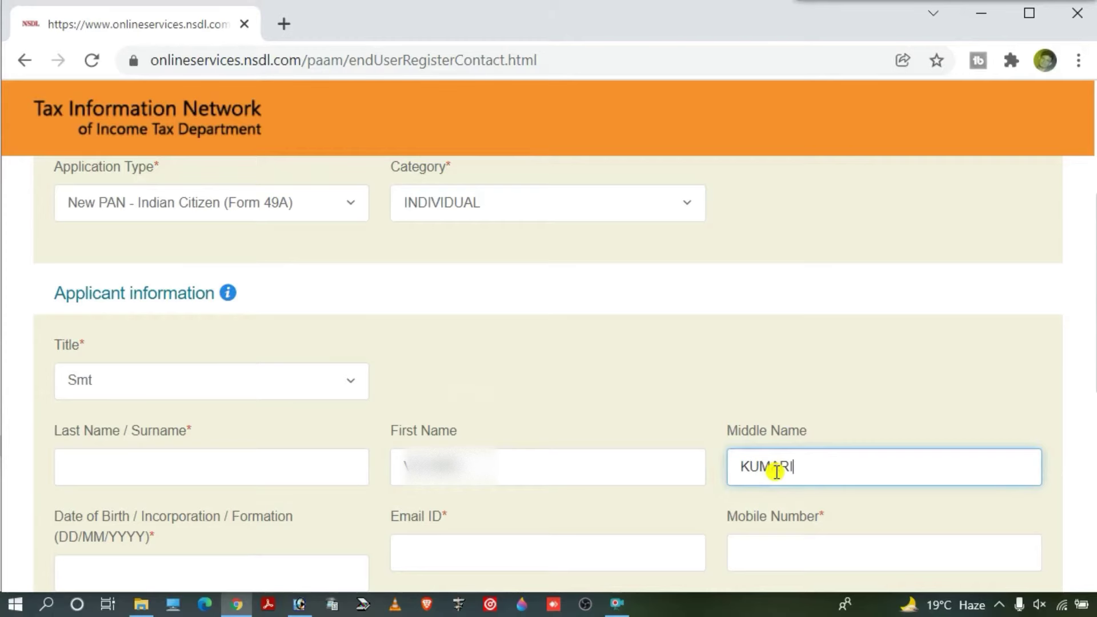
click(151, 451)
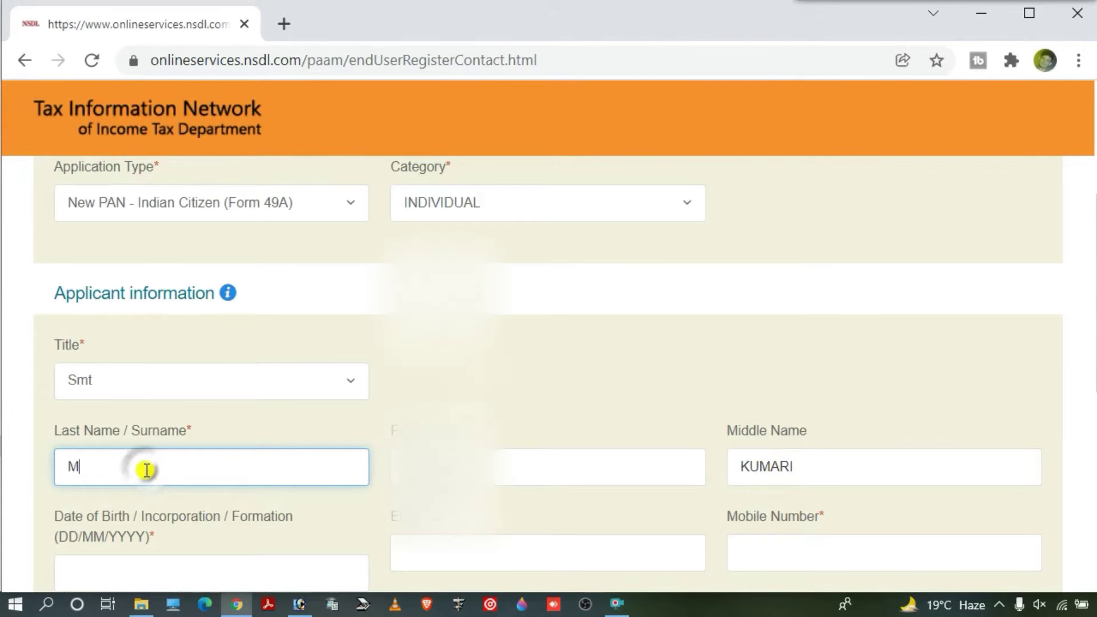
scroll(366, 423, down, 1)
scroll(243, 445, down, 3)
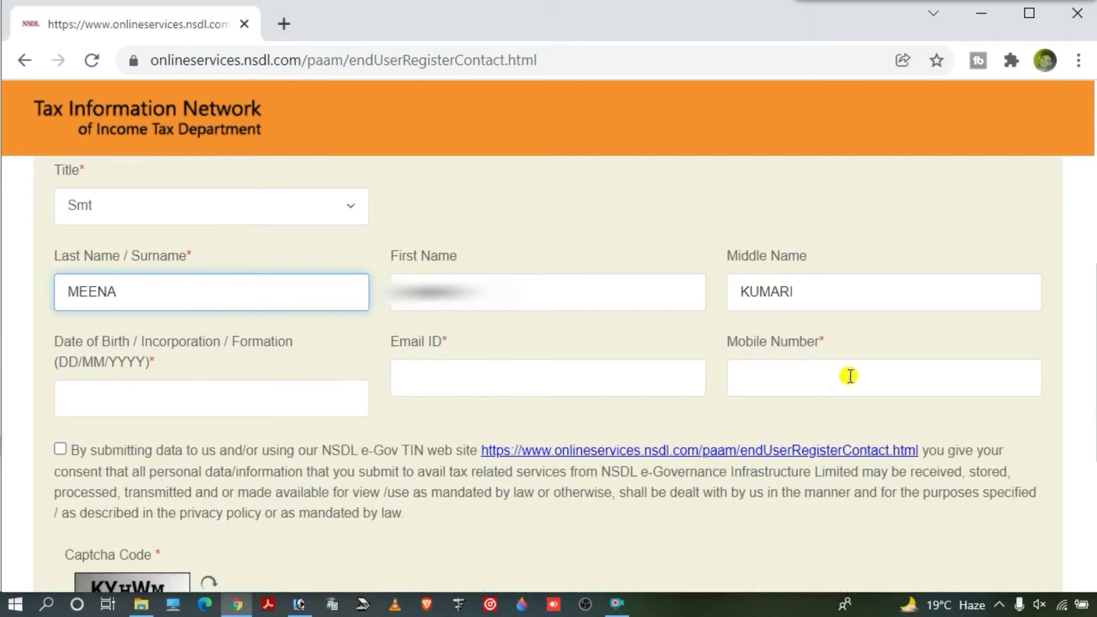
click(335, 408)
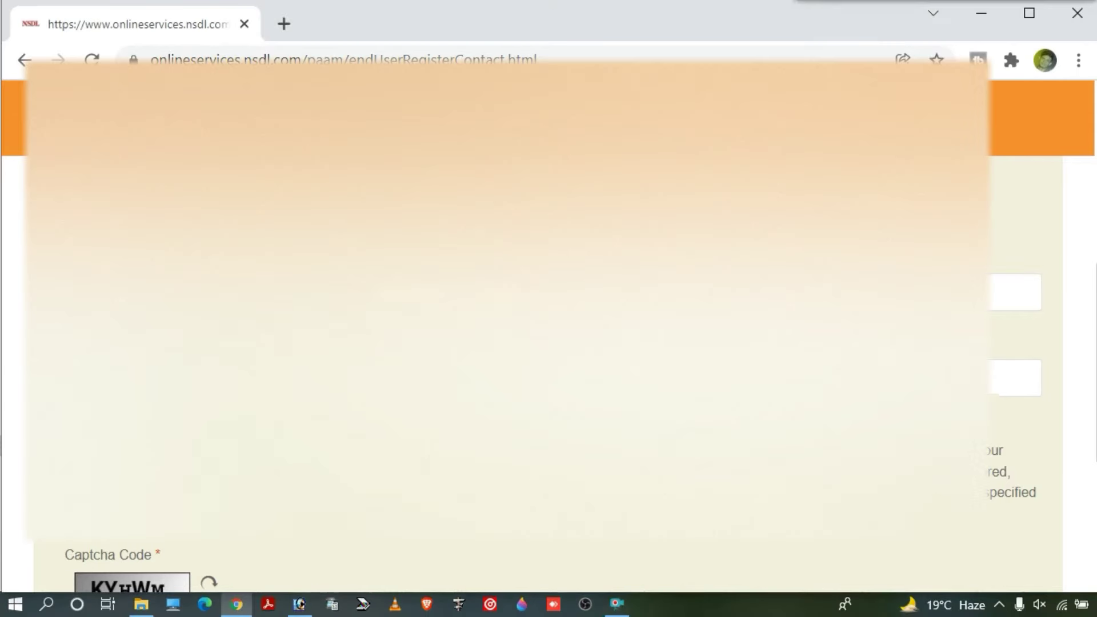
Enter the displayed captcha code and submit the registration form
scroll(63, 452, down, 2)
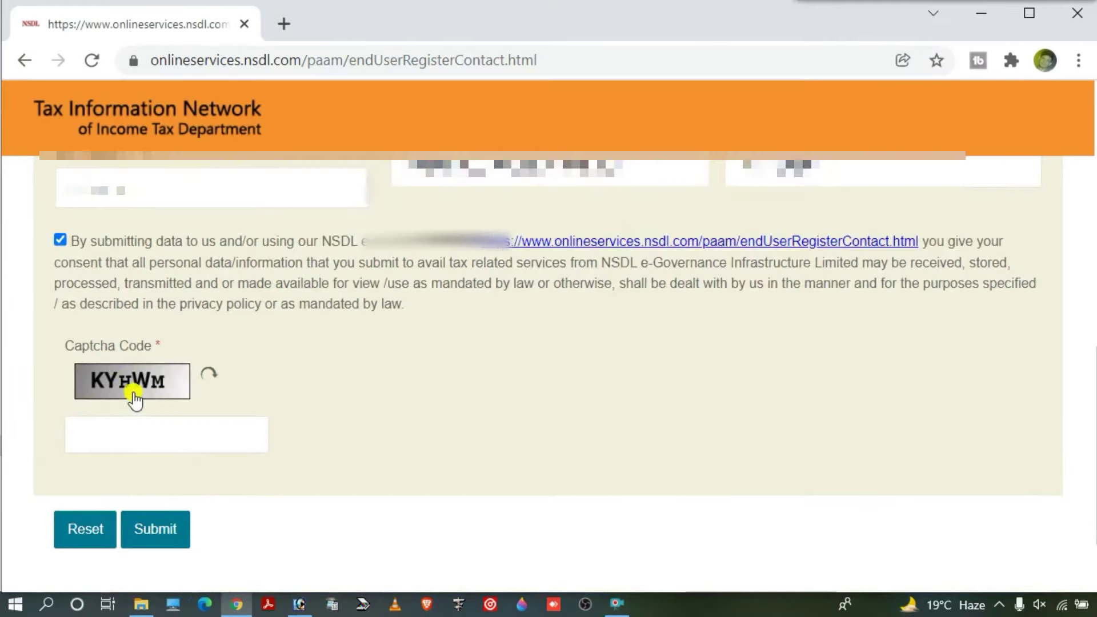
click(122, 436)
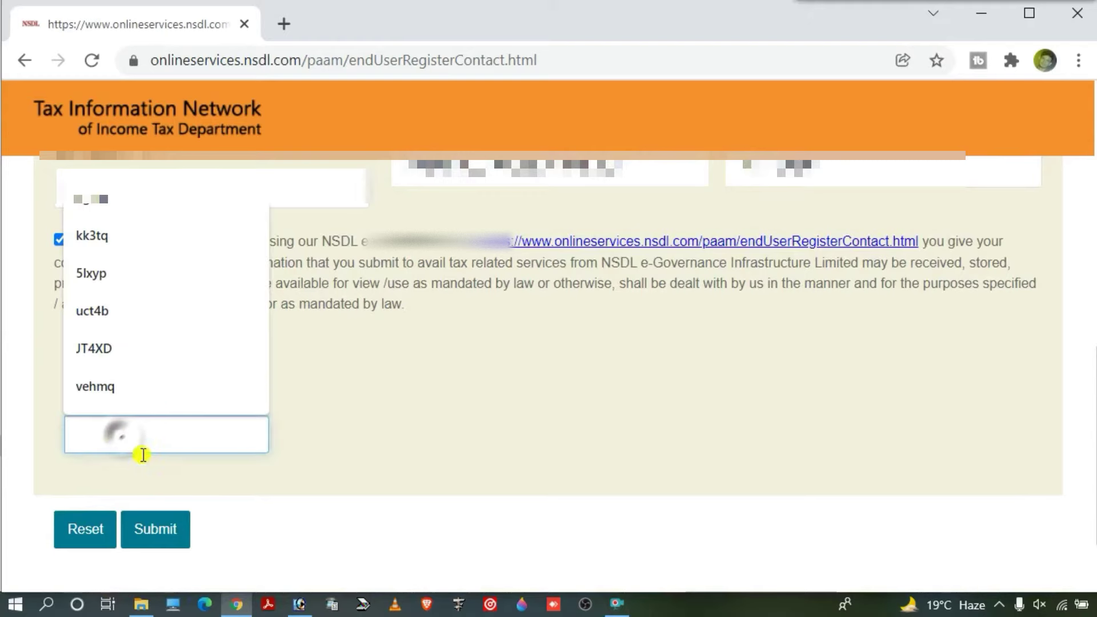
text(KYHWM)
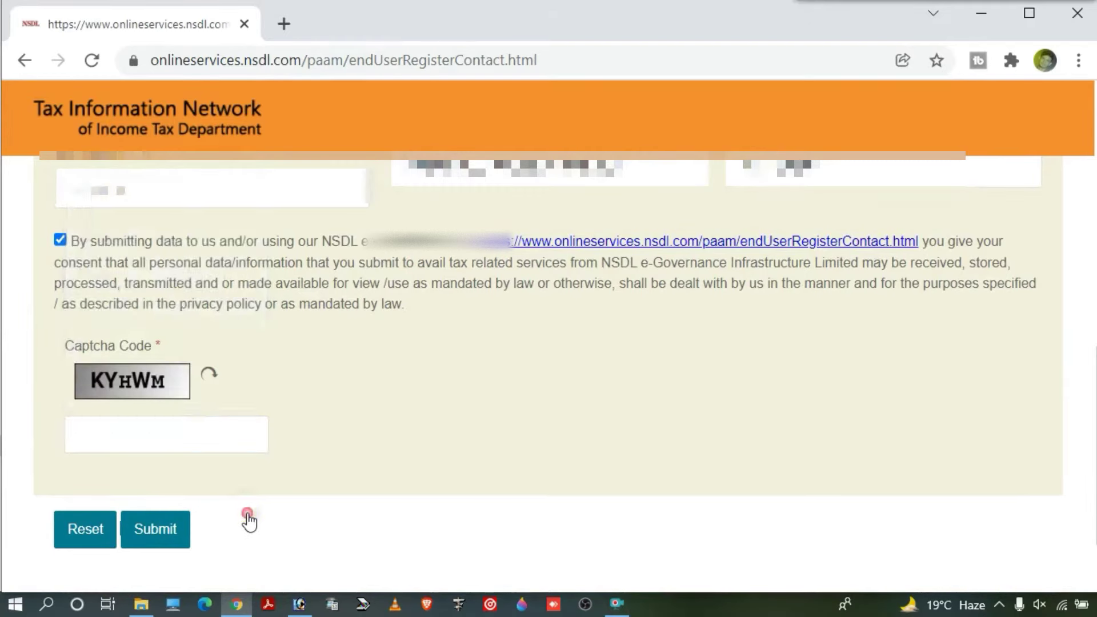
scroll(245, 518, down, 2)
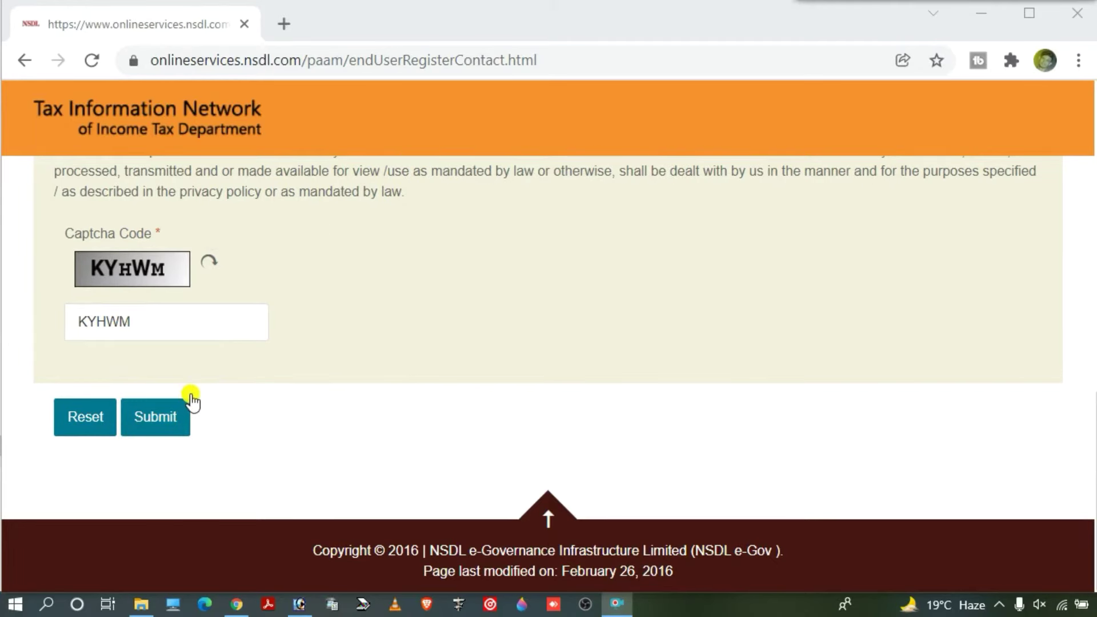
click(156, 423)
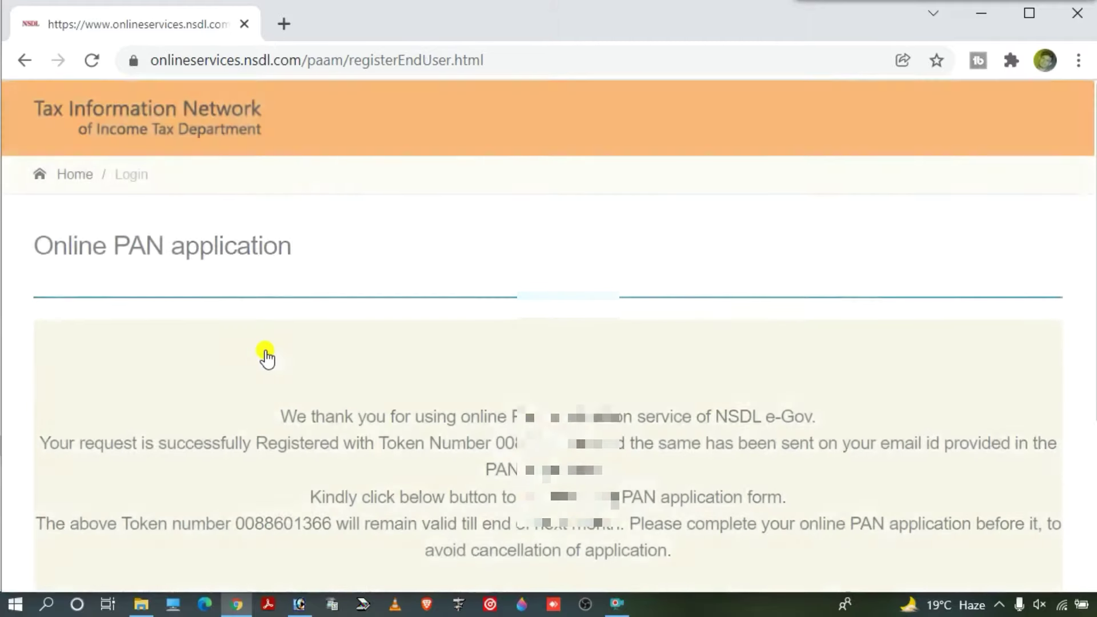
Review the token confirmation message and its registered token number
scroll(305, 346, down, 2)
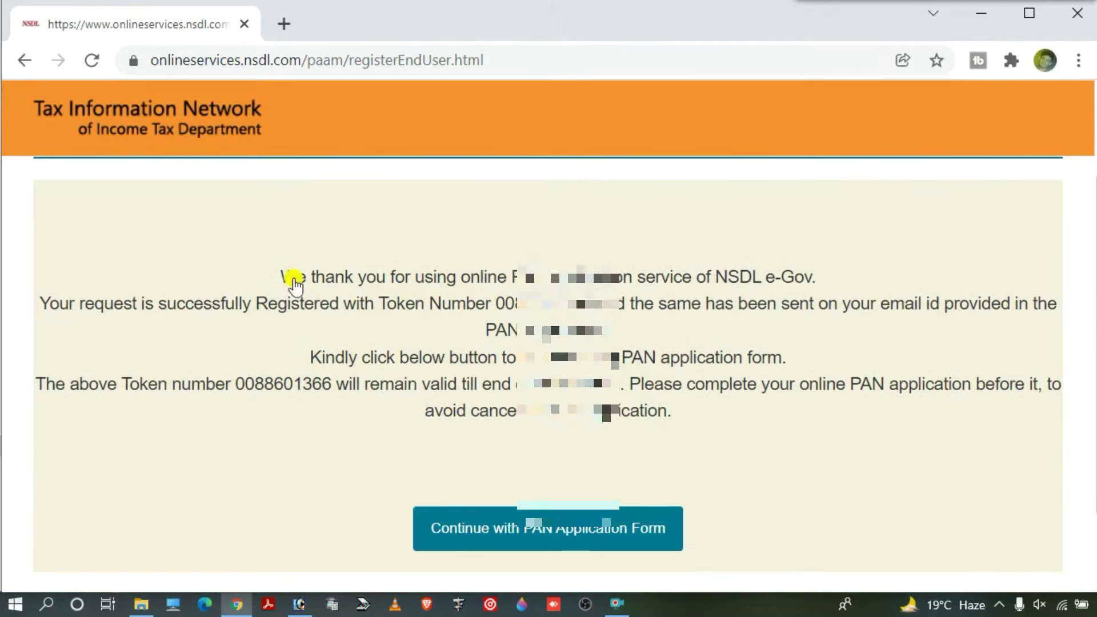
drag(386, 307, 601, 318)
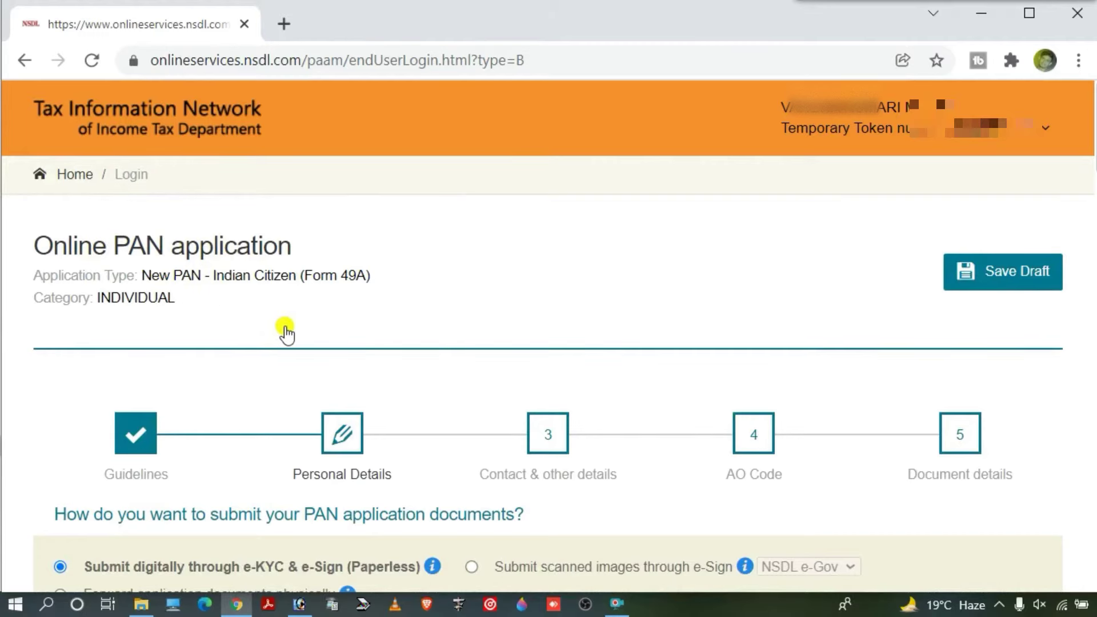
Choose to submit the documents as scanned images through e-Sign instead of paperless e-KYC
scroll(283, 335, down, 3)
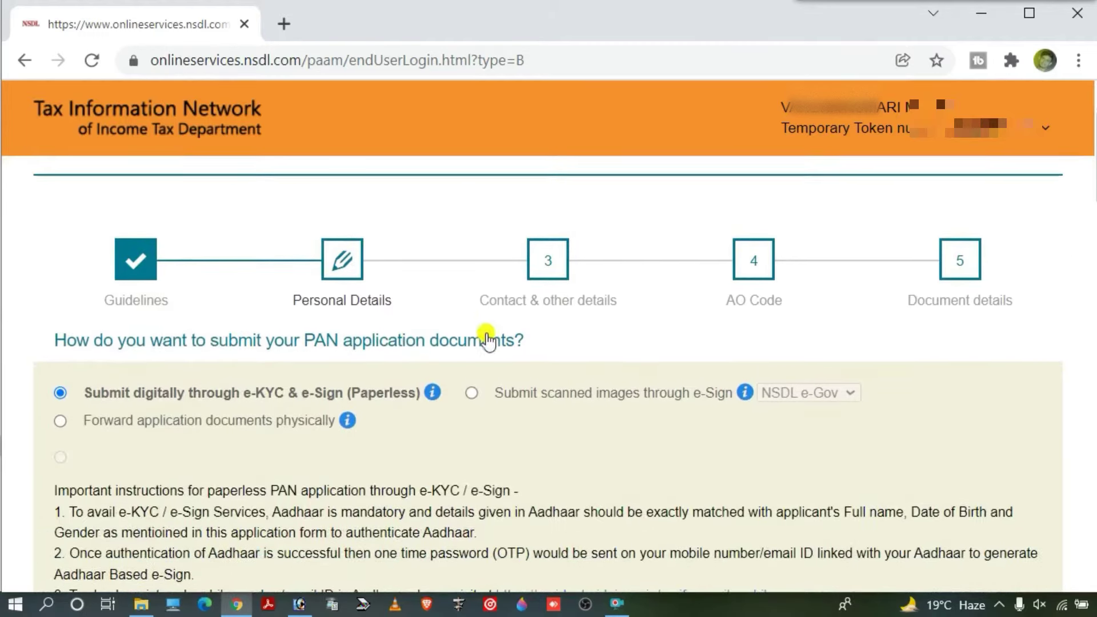
scroll(191, 348, down, 1)
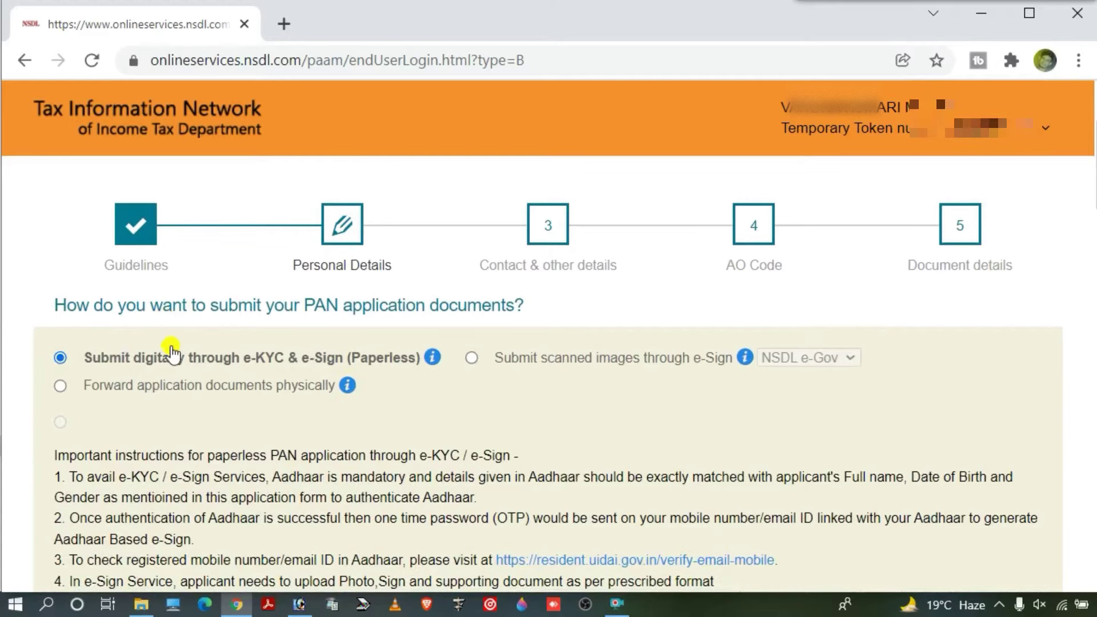
drag(83, 357, 419, 357)
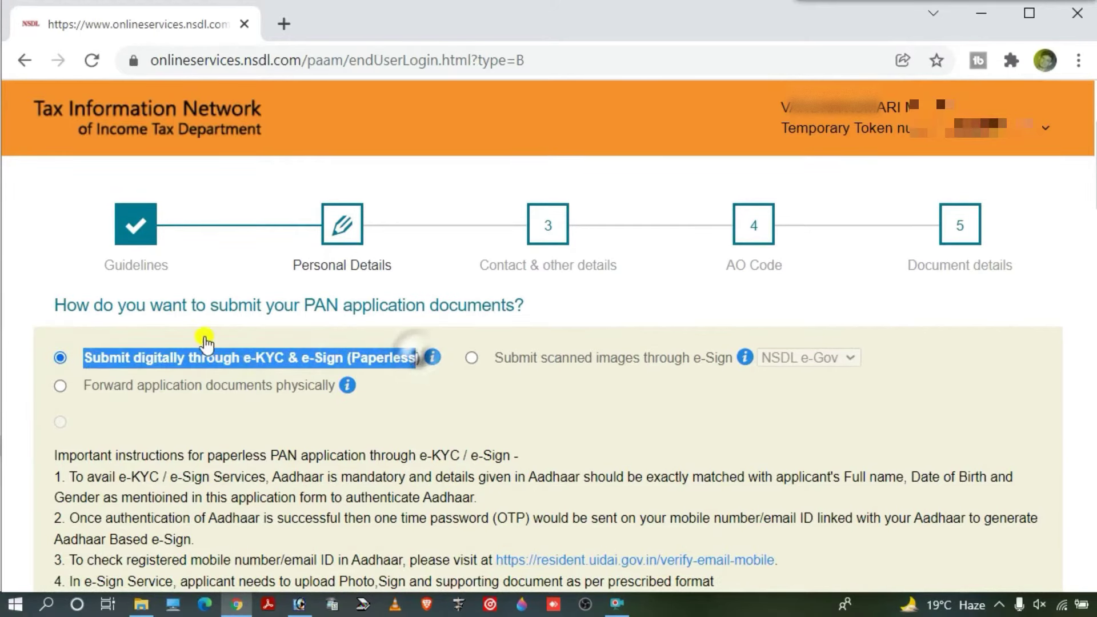
click(254, 338)
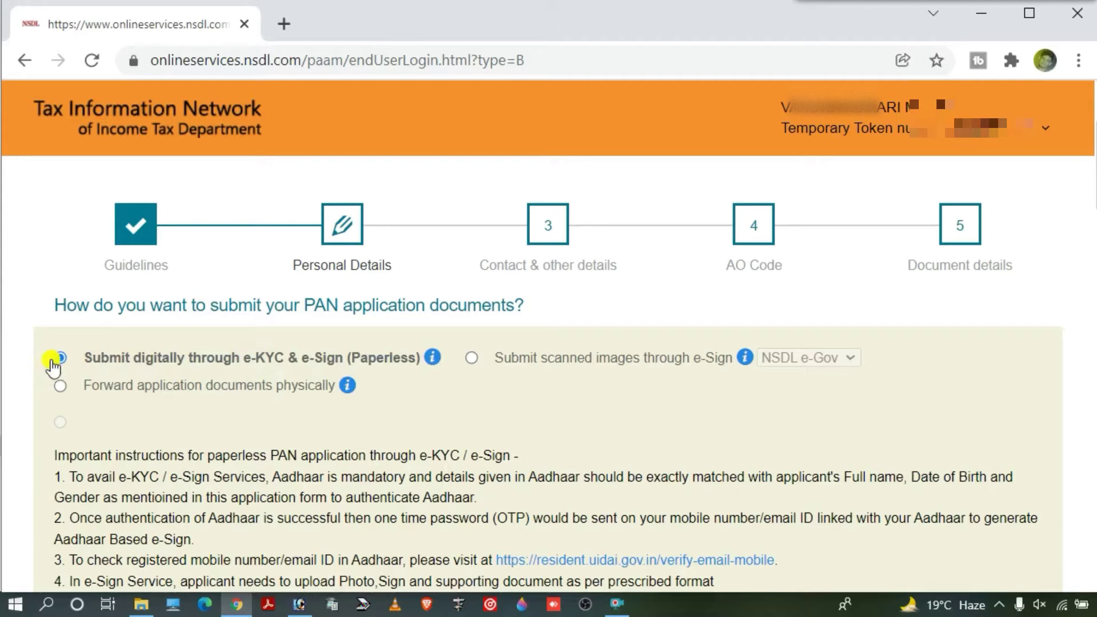
click(474, 358)
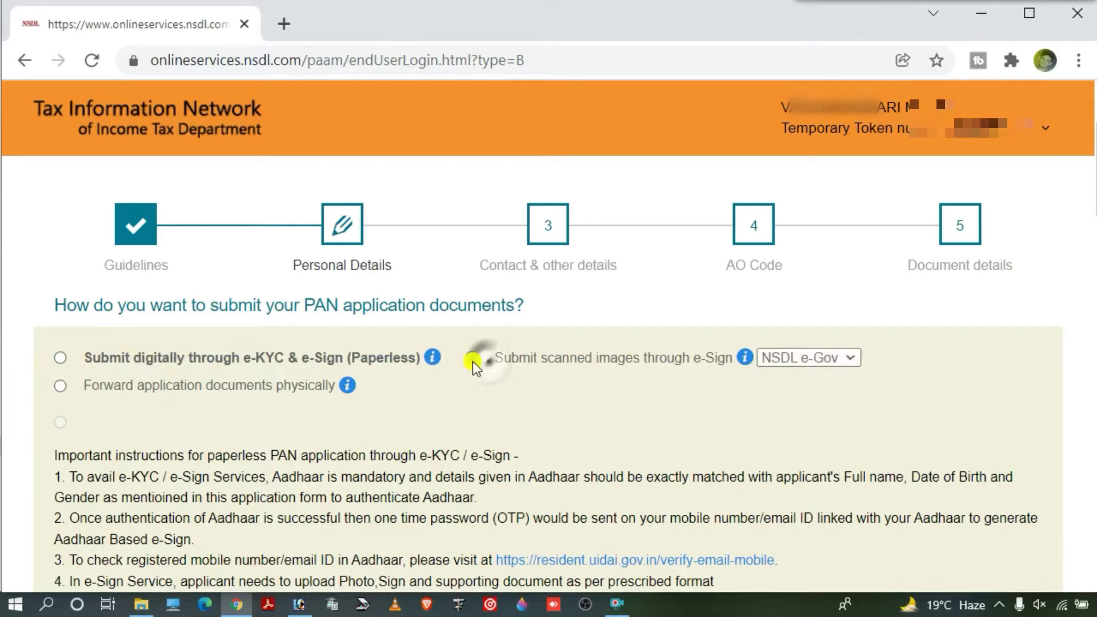
click(660, 361)
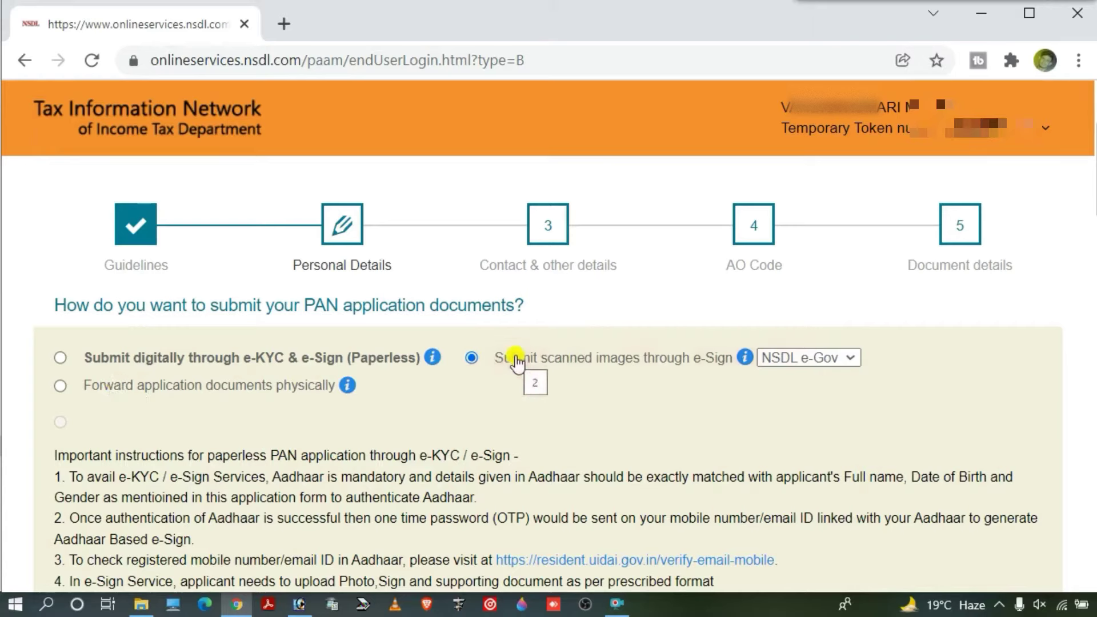
Keep scanned images through e-Sign selected and leave physical PAN card required as Yes
click(475, 359)
scroll(477, 366, down, 6)
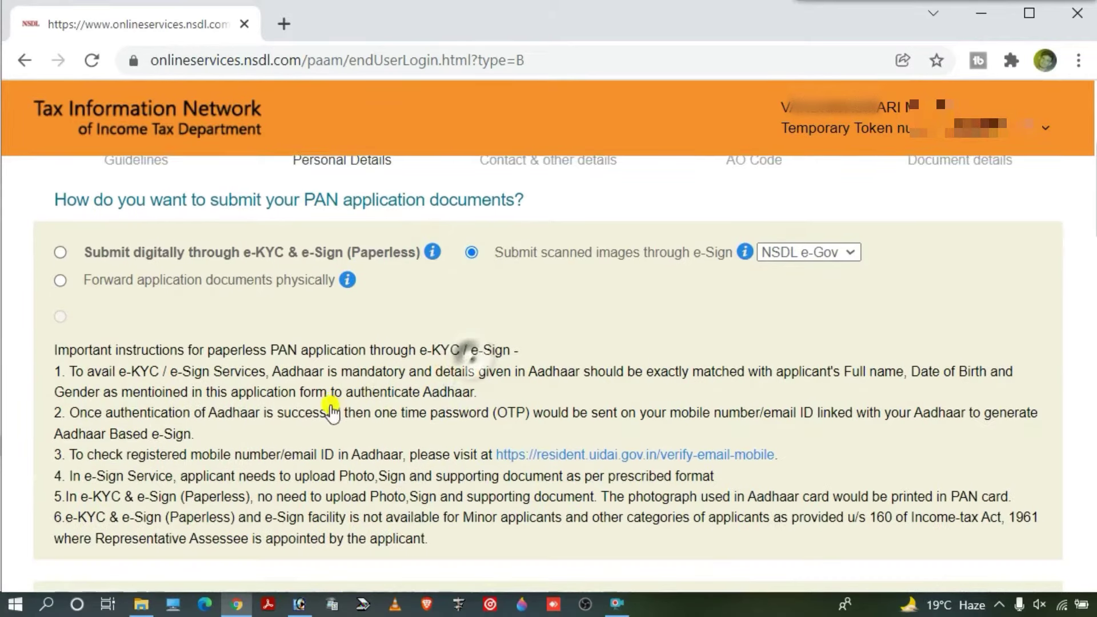
drag(57, 341, 368, 333)
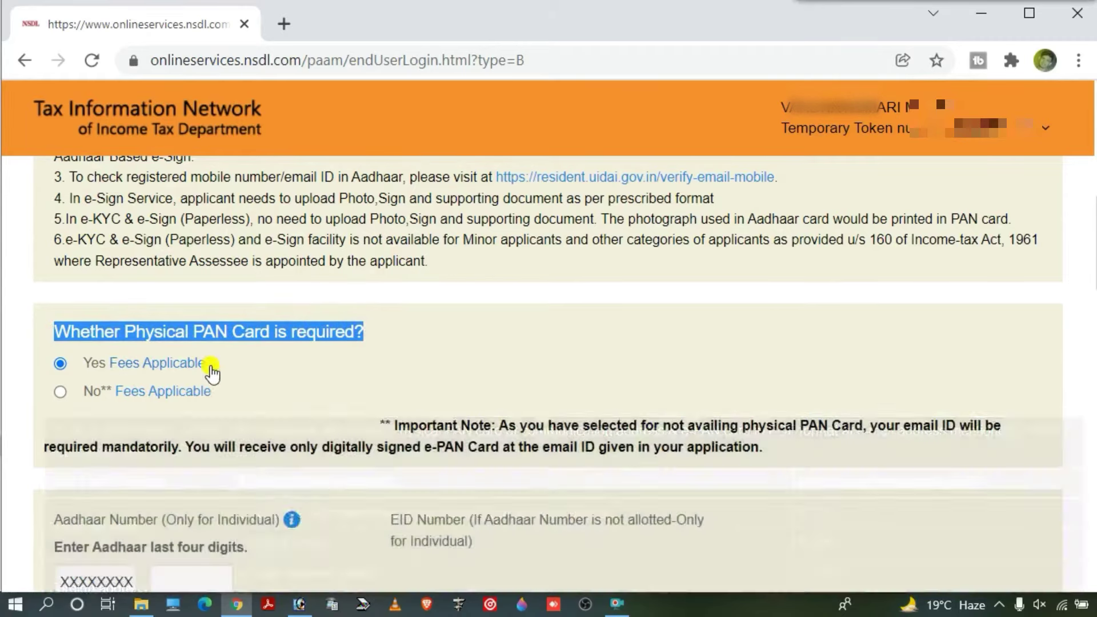
mouse_move(221, 372)
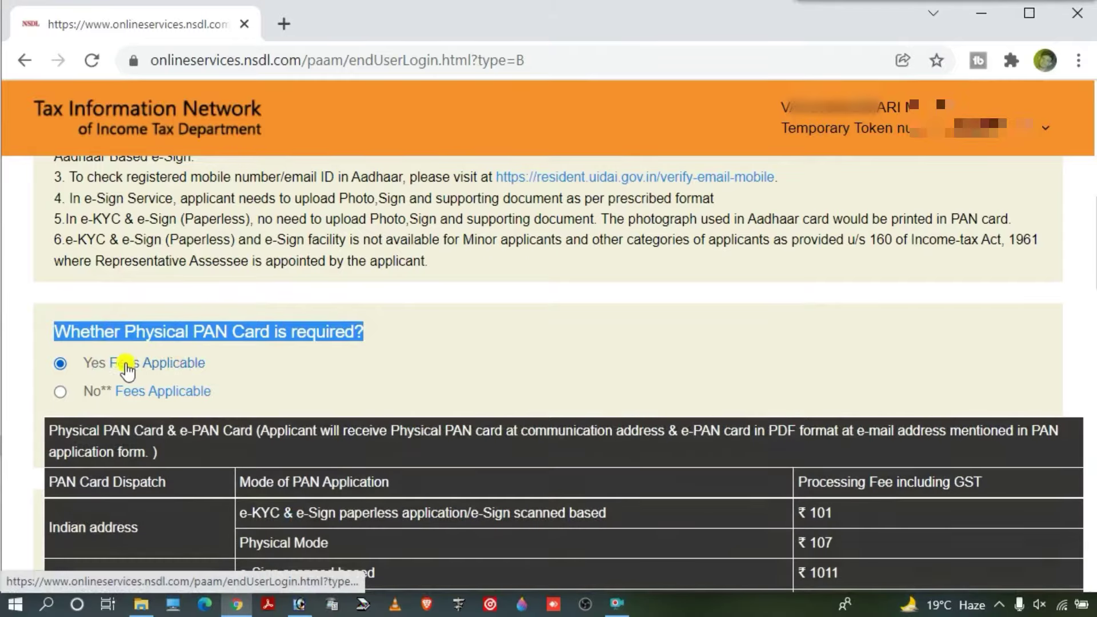
mouse_move(63, 390)
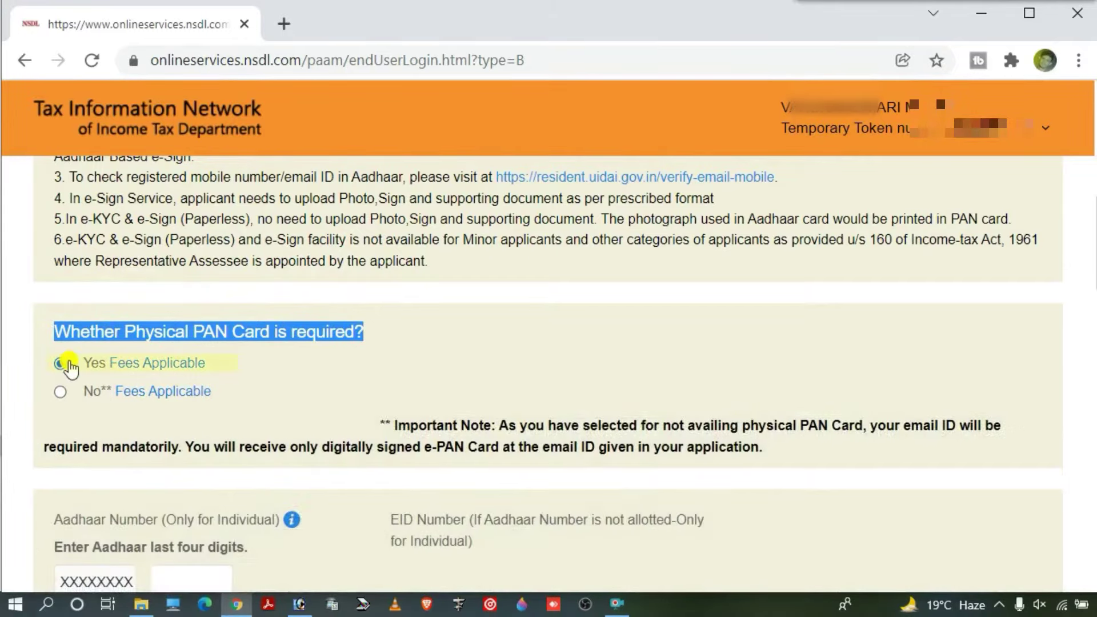
mouse_move(140, 368)
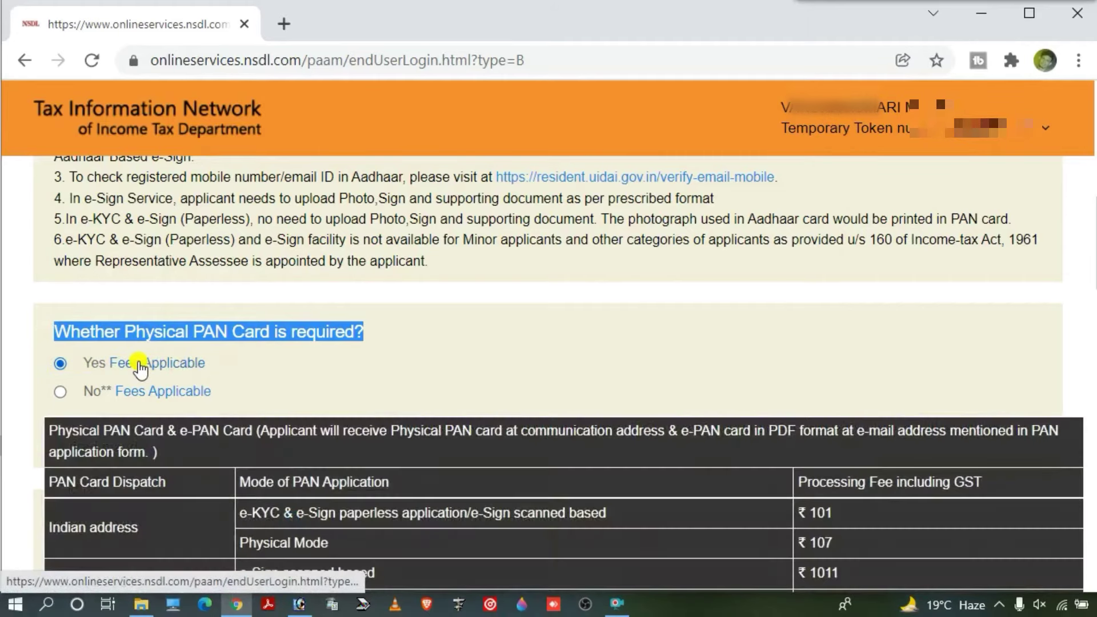
scroll(308, 371, down, 3)
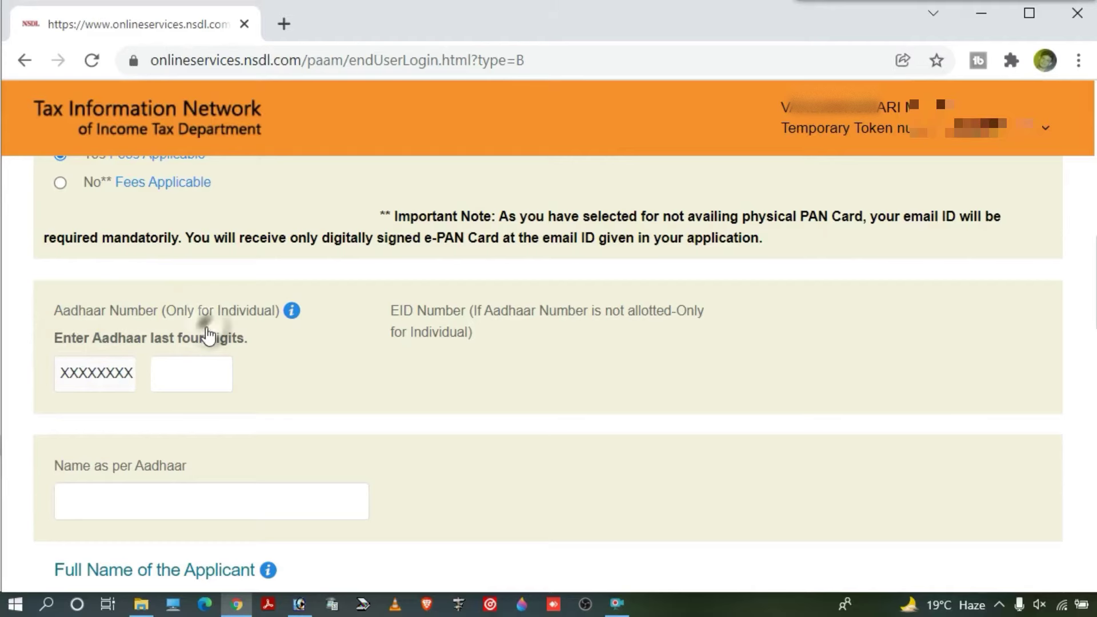
Enter the Aadhaar number's last four digits and fill in the name as per Aadhaar
click(160, 375)
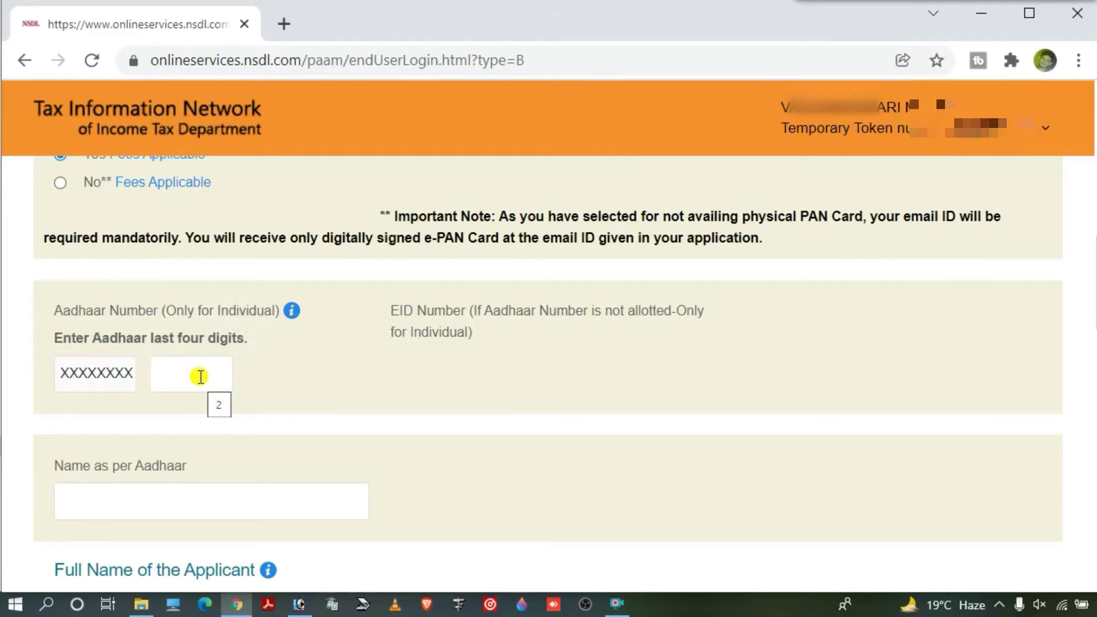
click(200, 377)
text(5)
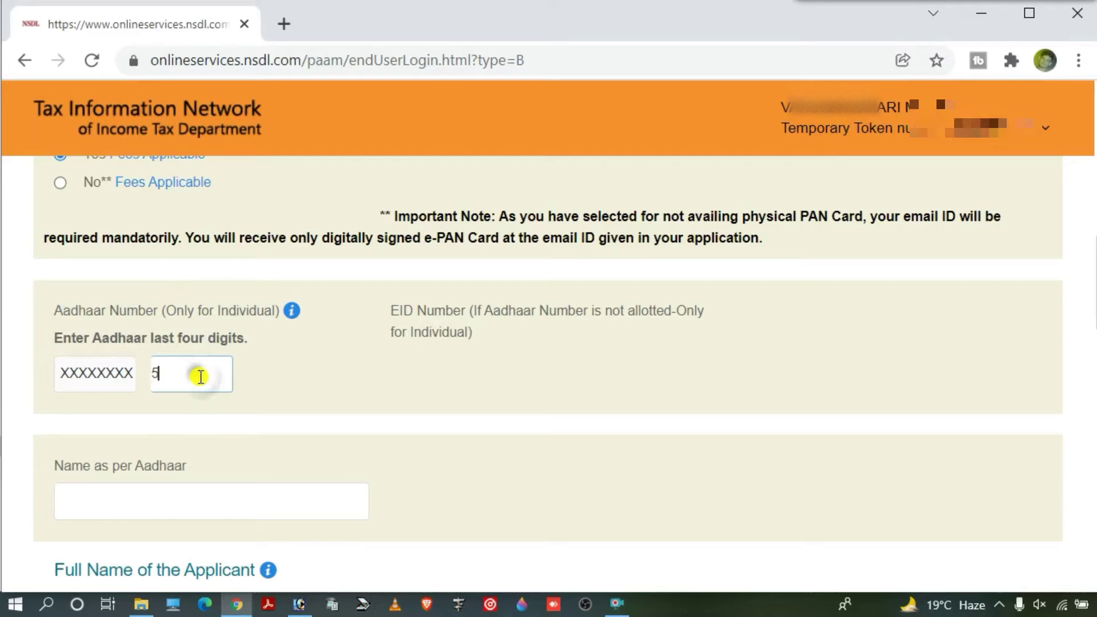
text(000)
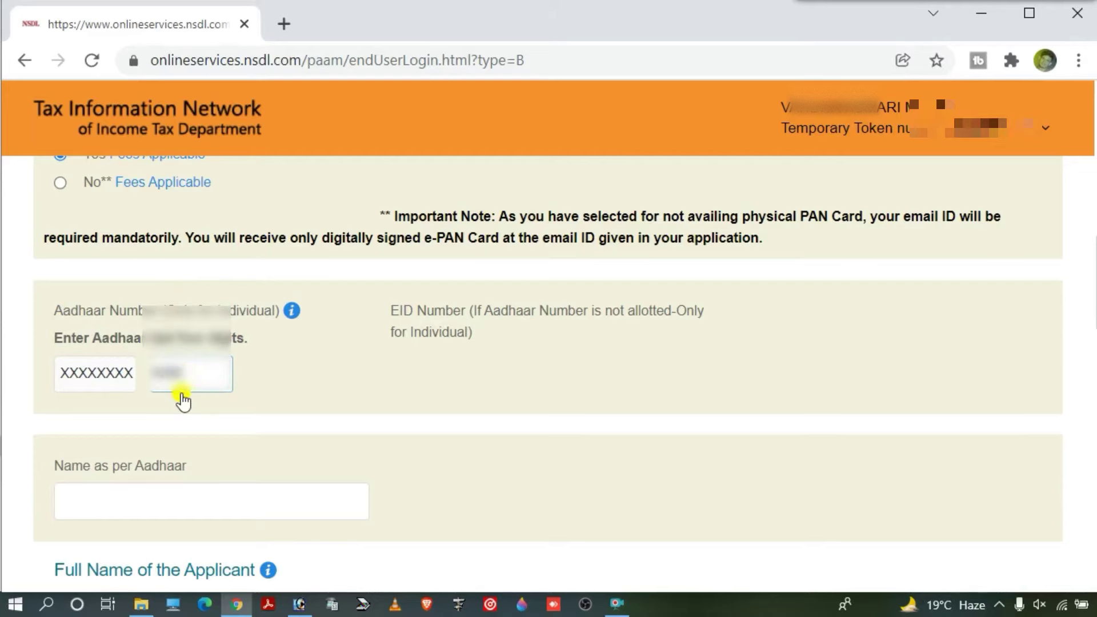
scroll(172, 408, down, 1)
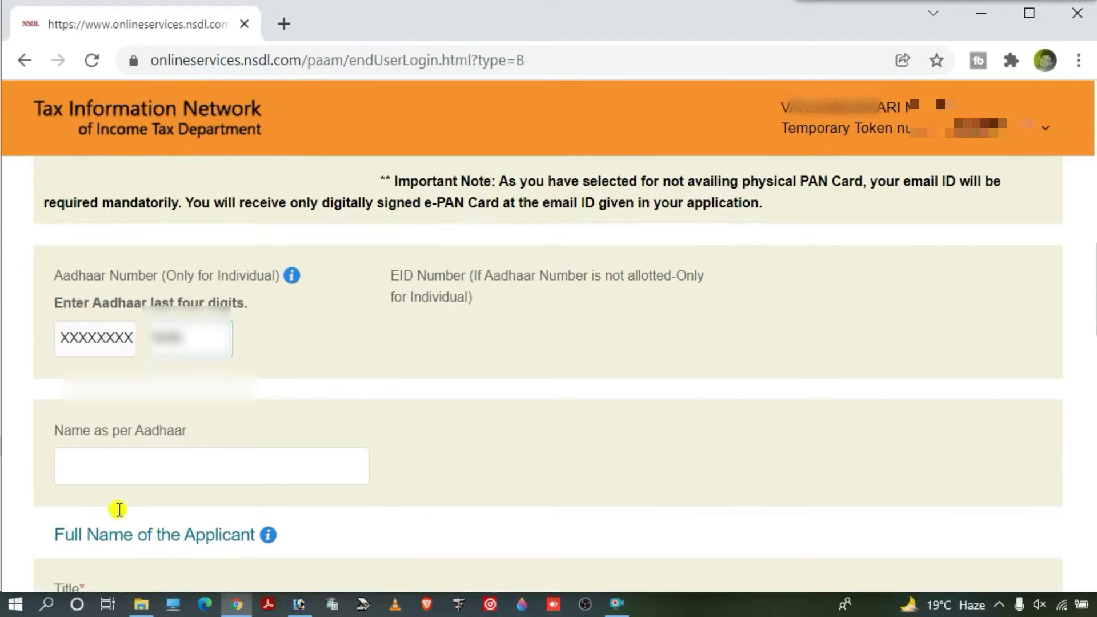
click(148, 473)
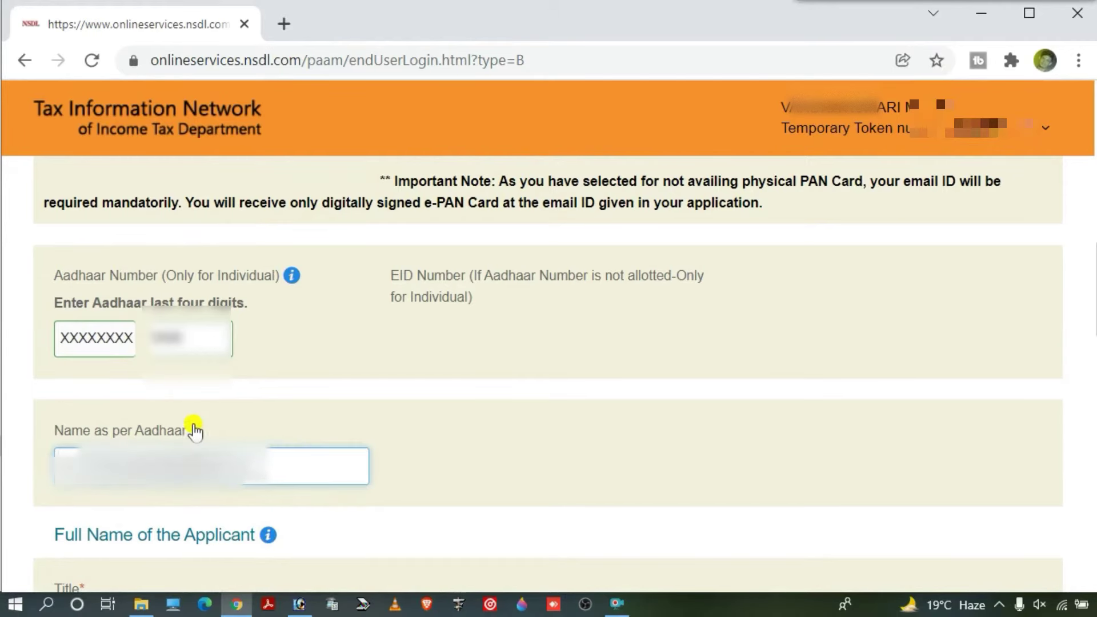
scroll(196, 428, up, 1)
scroll(196, 429, down, 2)
scroll(485, 431, down, 5)
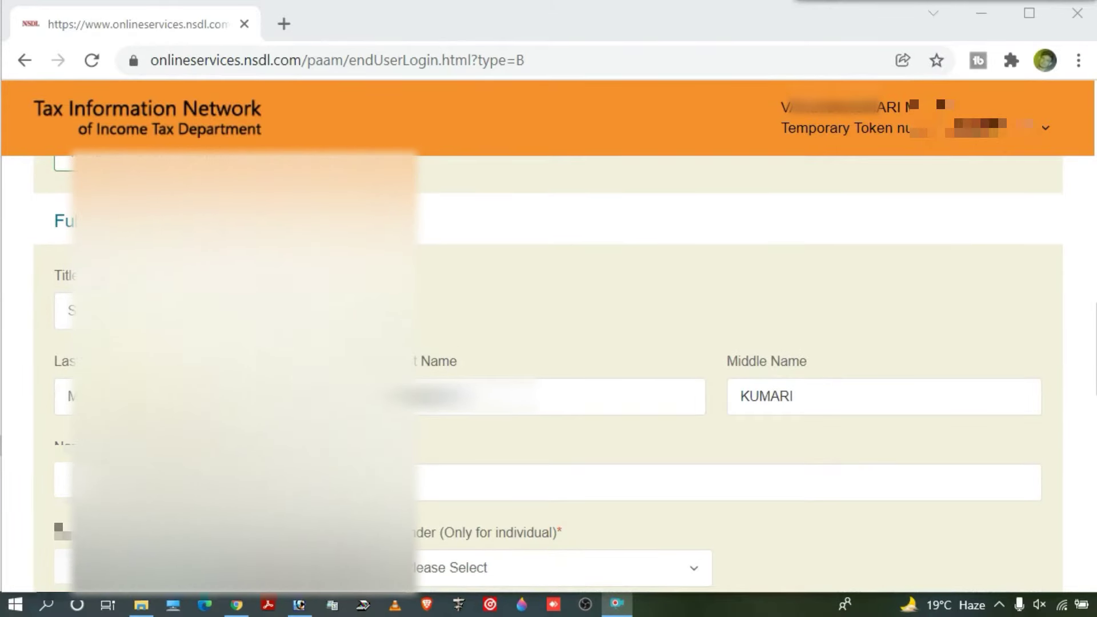
Choose Female in the Gender (Only for individual) dropdown
scroll(714, 400, down, 1)
scroll(789, 374, down, 1)
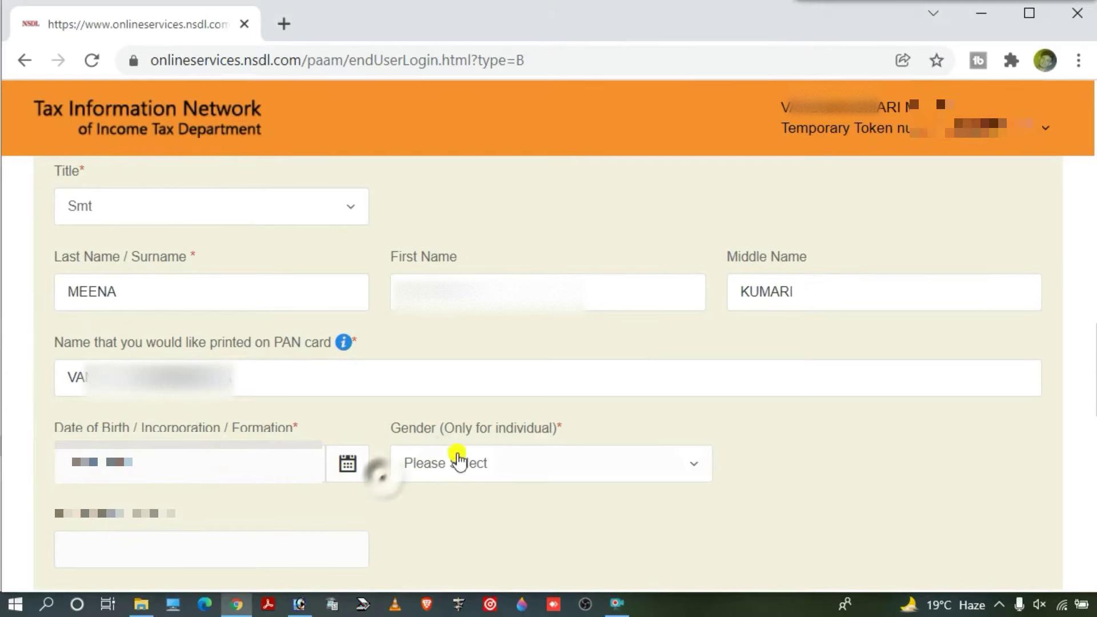
click(510, 466)
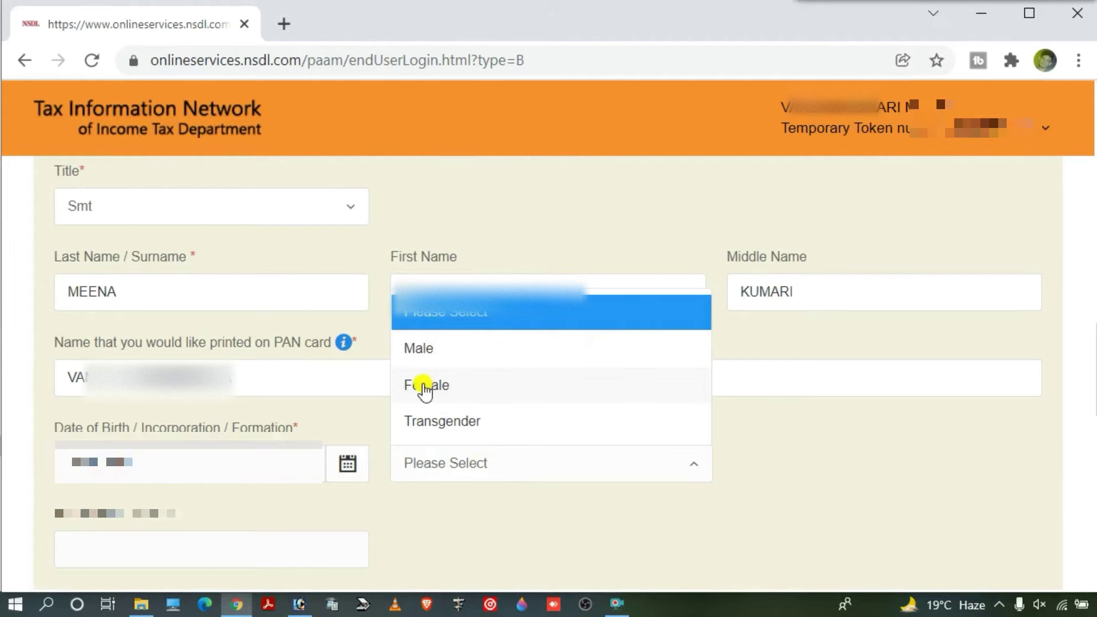
click(426, 385)
scroll(425, 388, down, 3)
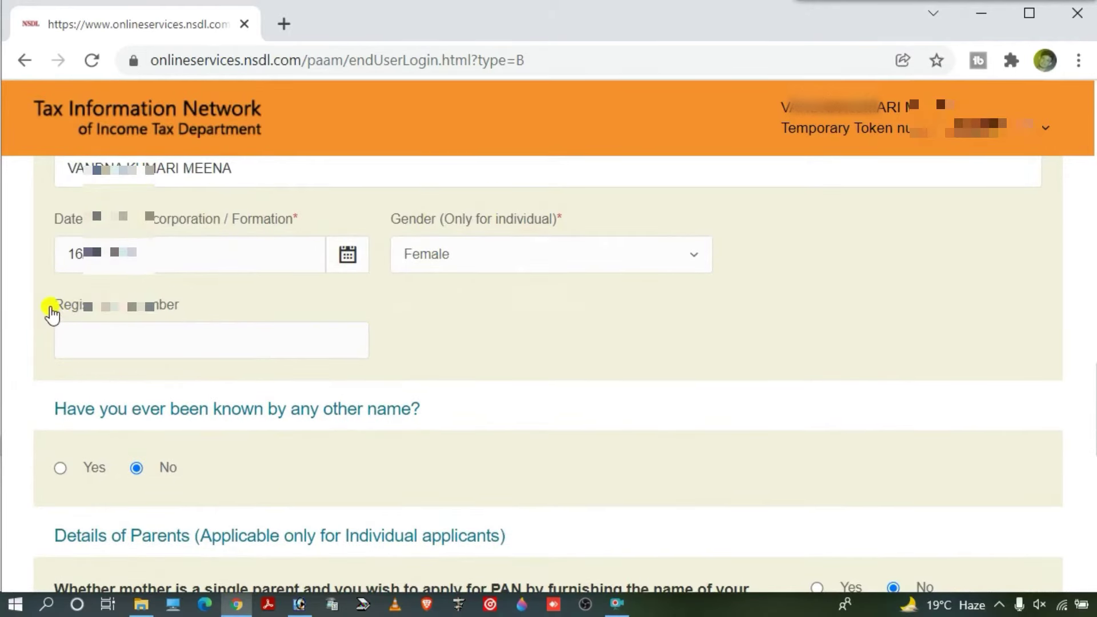
drag(52, 311, 171, 311)
scroll(177, 311, down, 1)
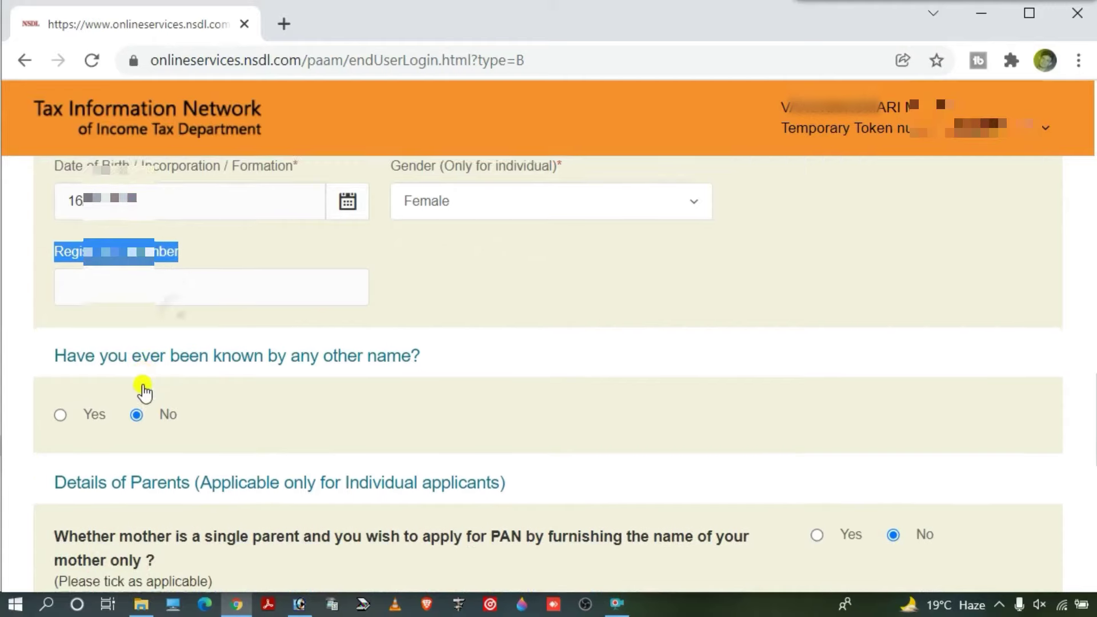
scroll(144, 392, down, 1)
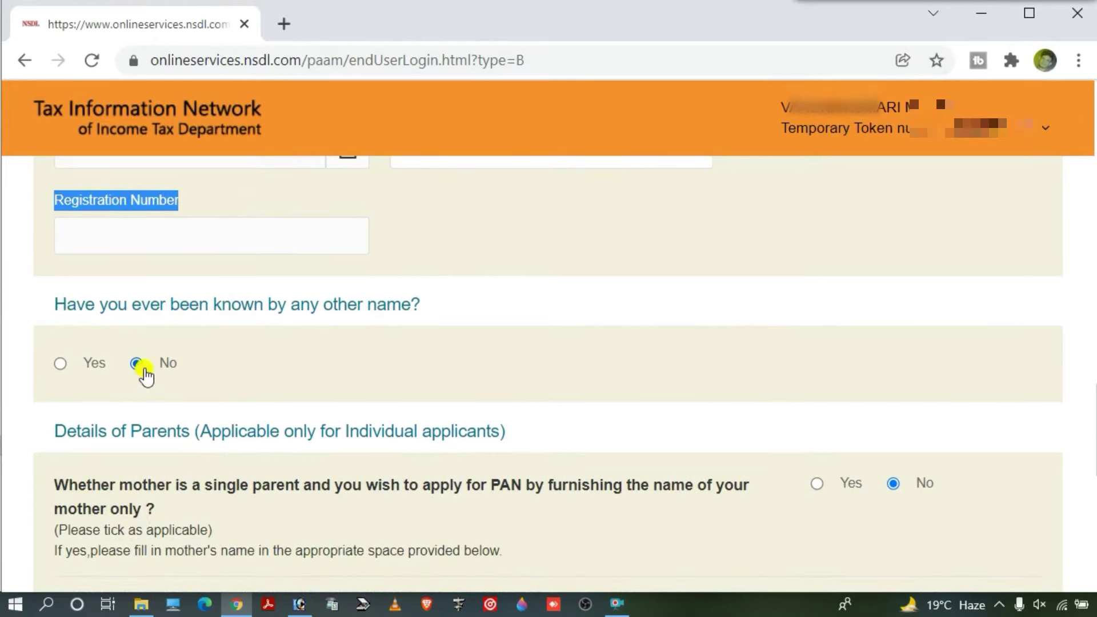
scroll(577, 407, down, 3)
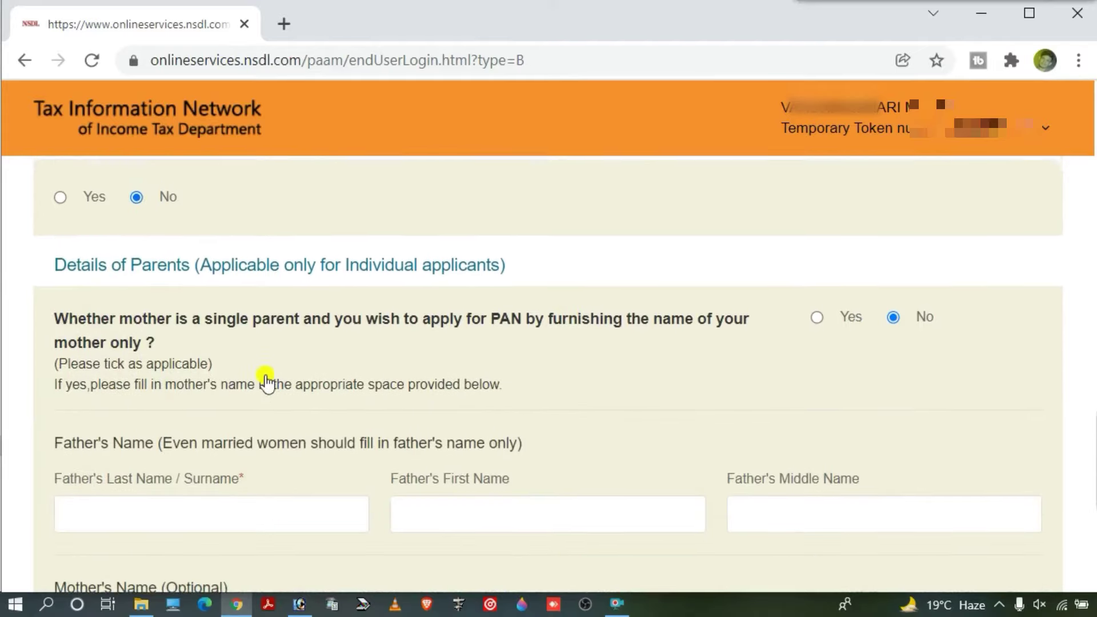
drag(57, 313, 742, 320)
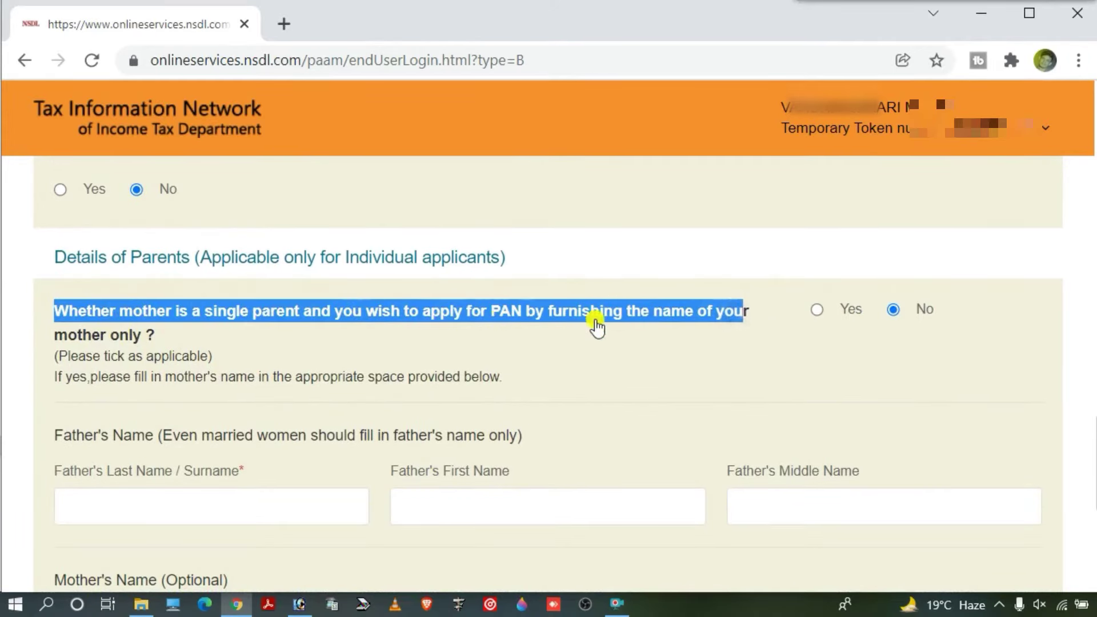
scroll(309, 276, down, 1)
scroll(583, 333, down, 3)
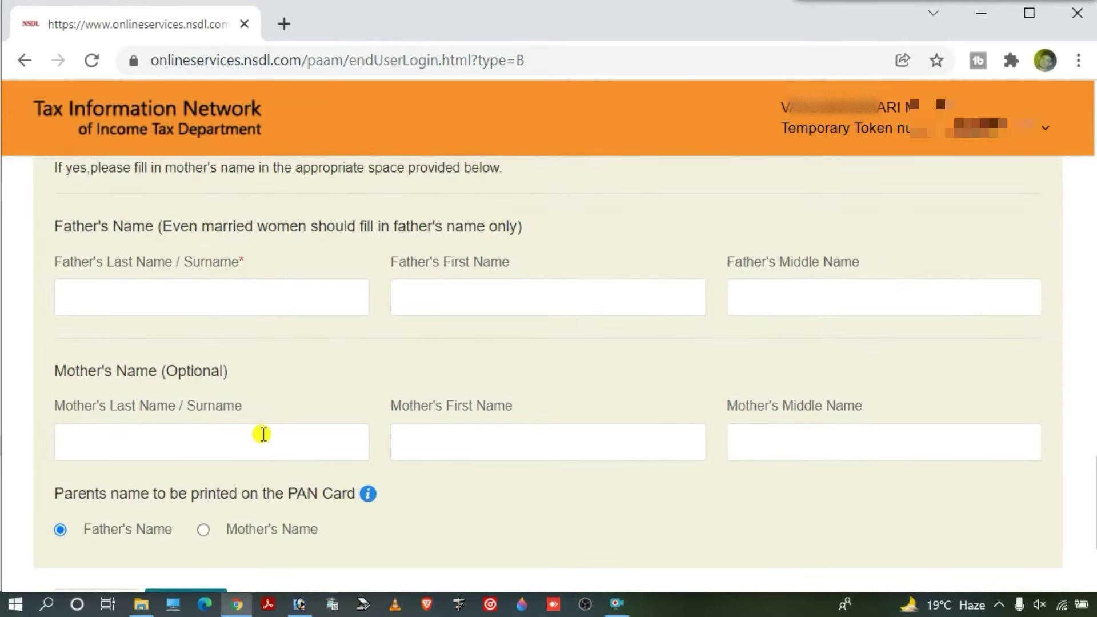
scroll(262, 435, up, 4)
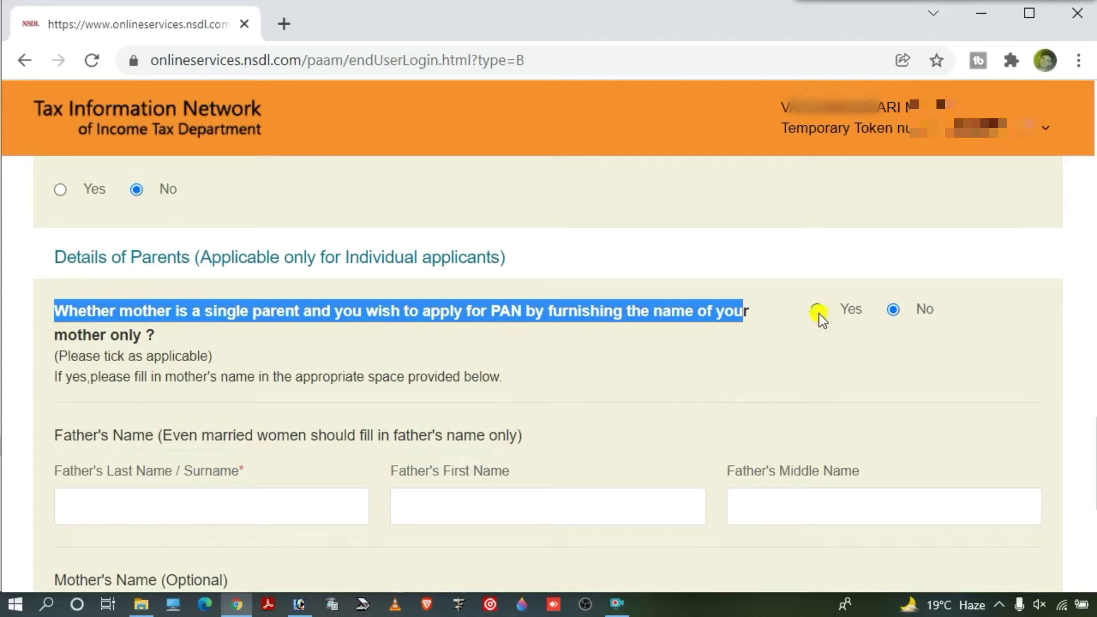
click(837, 349)
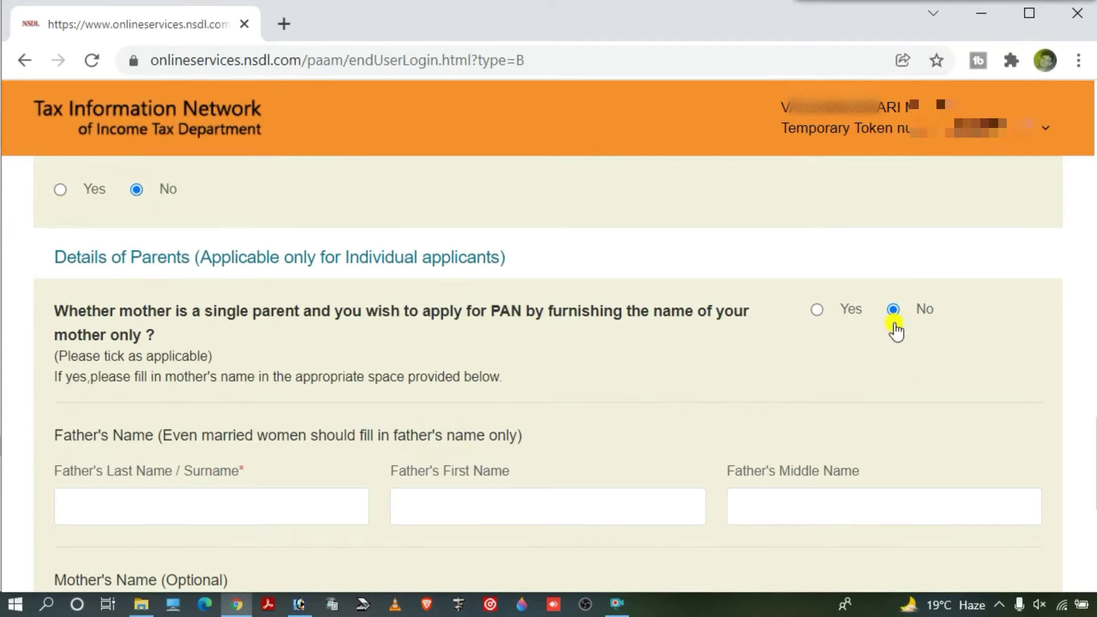
scroll(910, 294, down, 1)
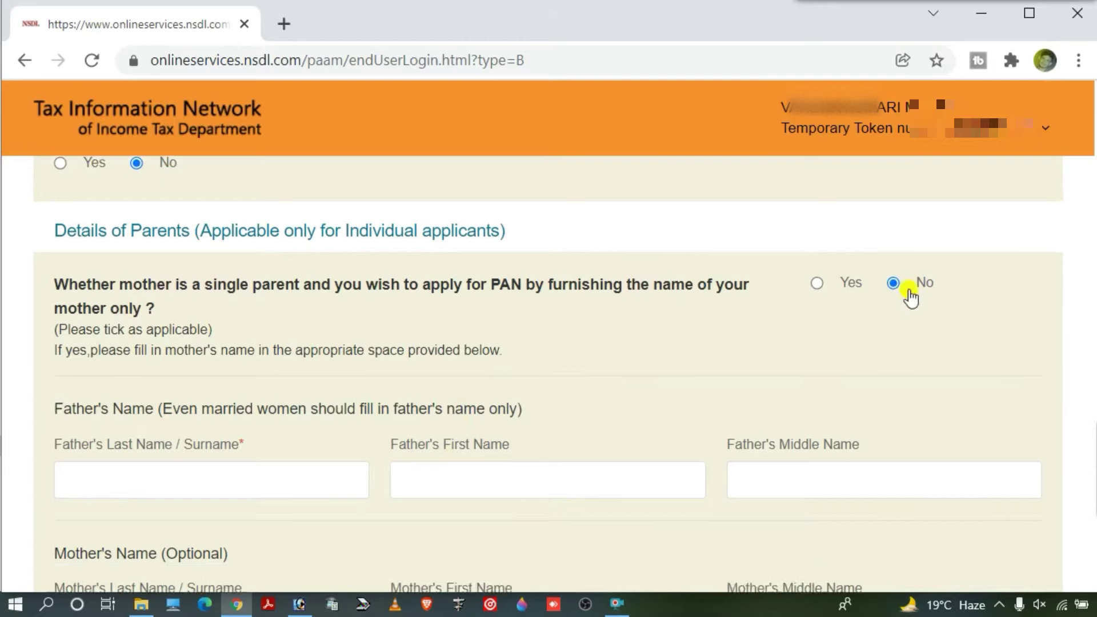
scroll(799, 343, up, 1)
scroll(466, 411, down, 1)
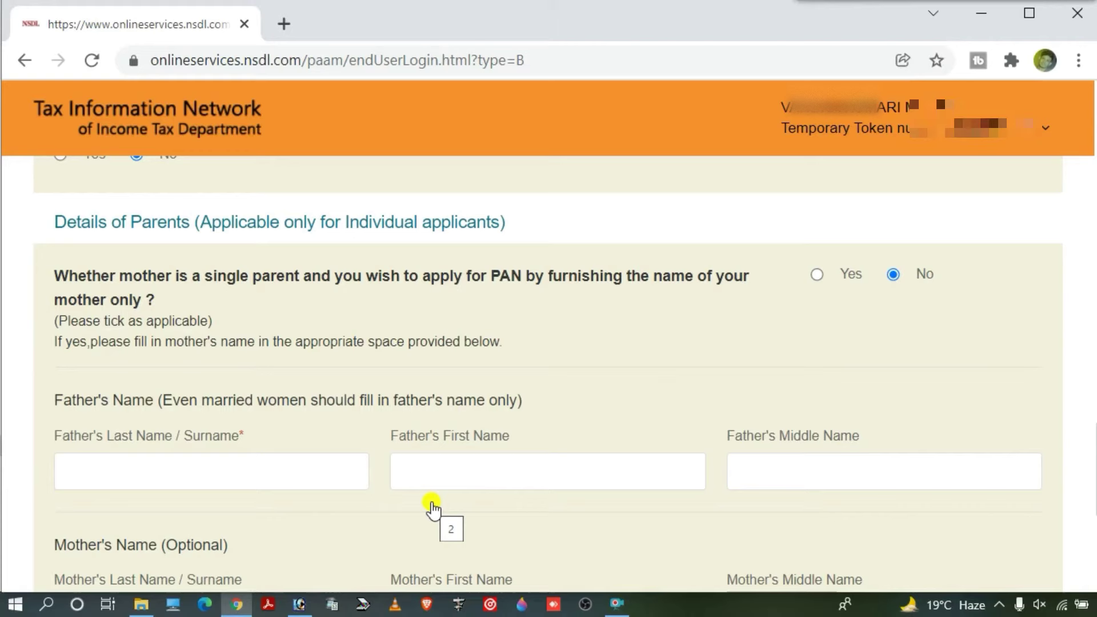
Fill in the father's first and middle names, leaving mother's name blank, then go Next
click(490, 469)
click(804, 468)
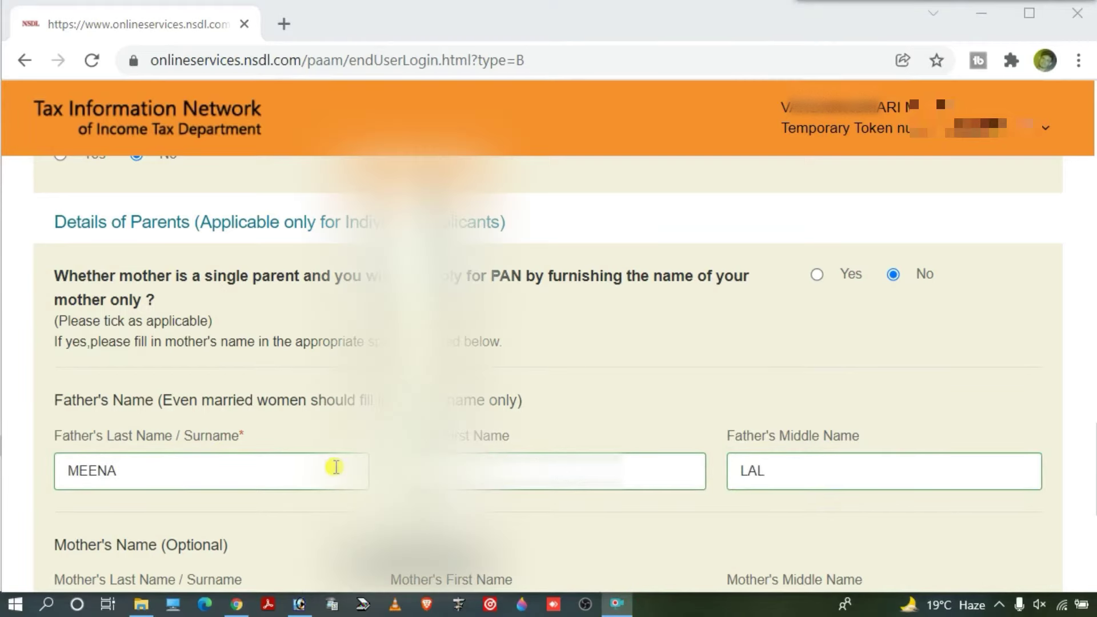
scroll(98, 522, down, 2)
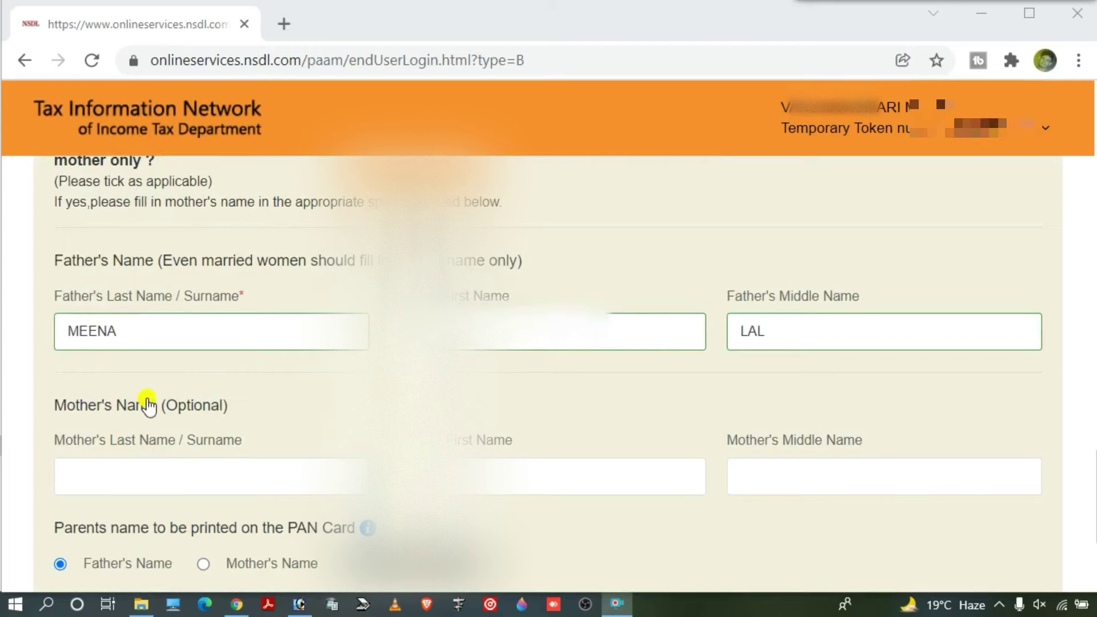
drag(161, 406, 242, 411)
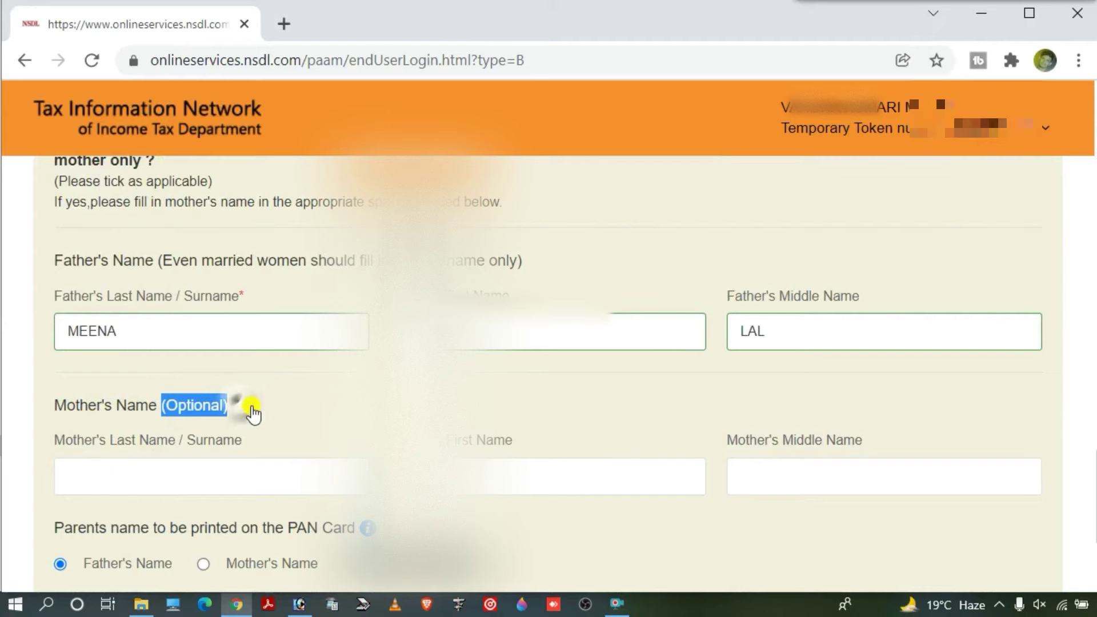
scroll(509, 410, down, 2)
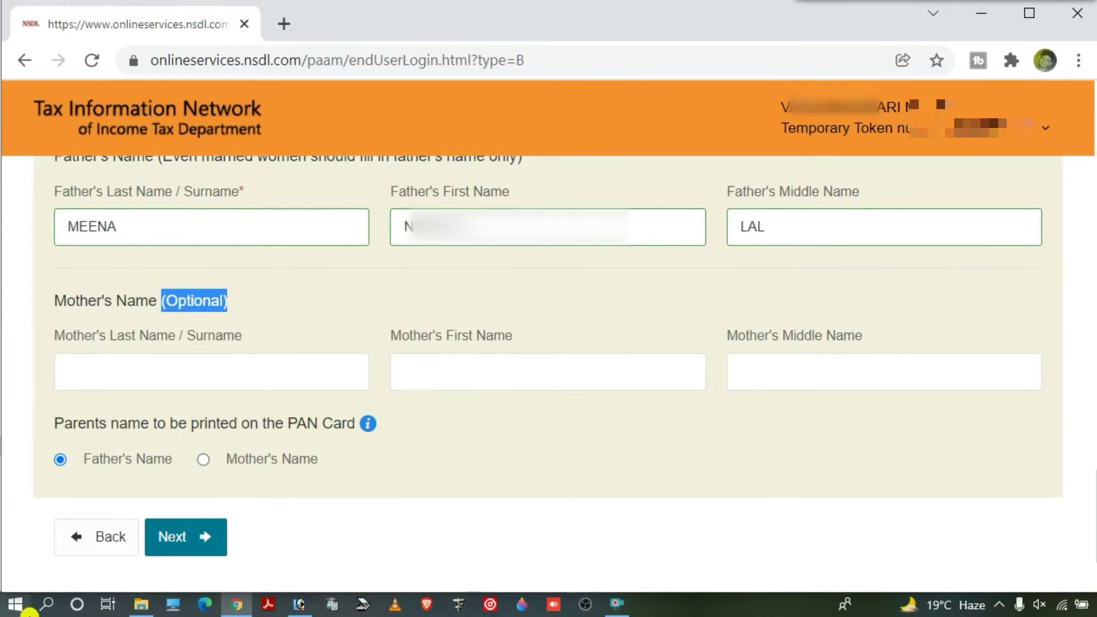
click(196, 538)
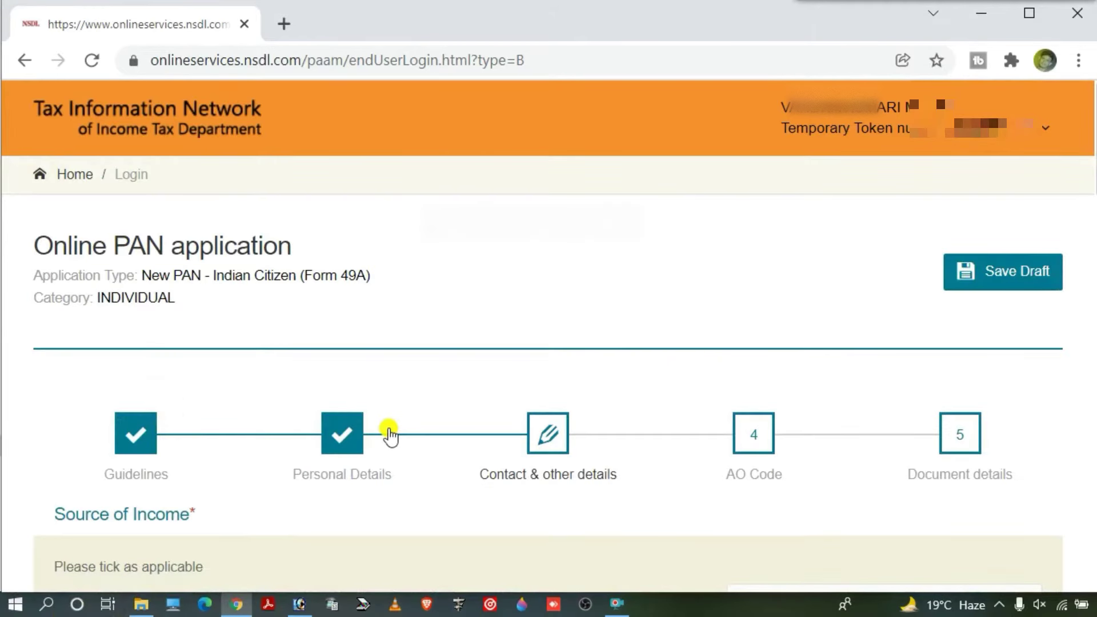
Tick No income as the source of income and choose Residence as the communication address
scroll(389, 436, down, 2)
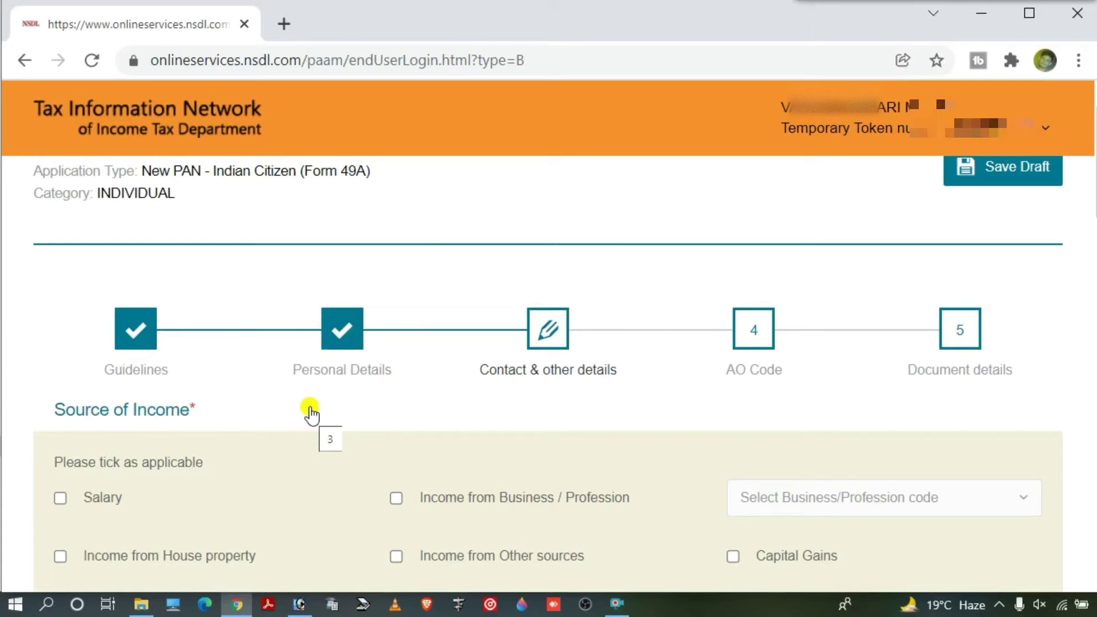
scroll(290, 409, down, 1)
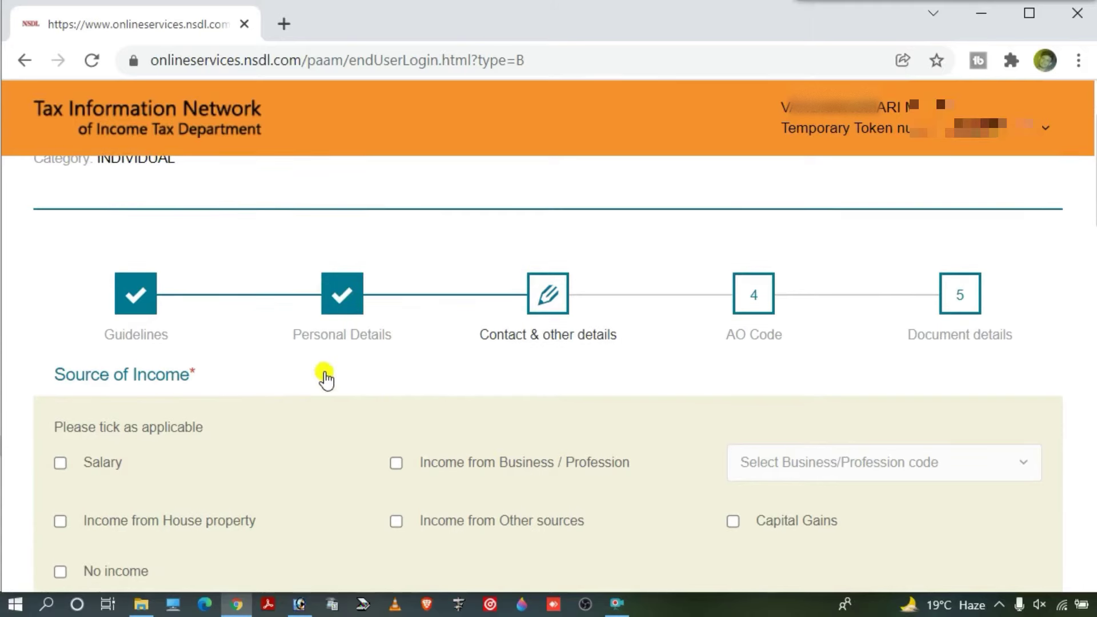
scroll(322, 380, down, 1)
drag(54, 269, 162, 274)
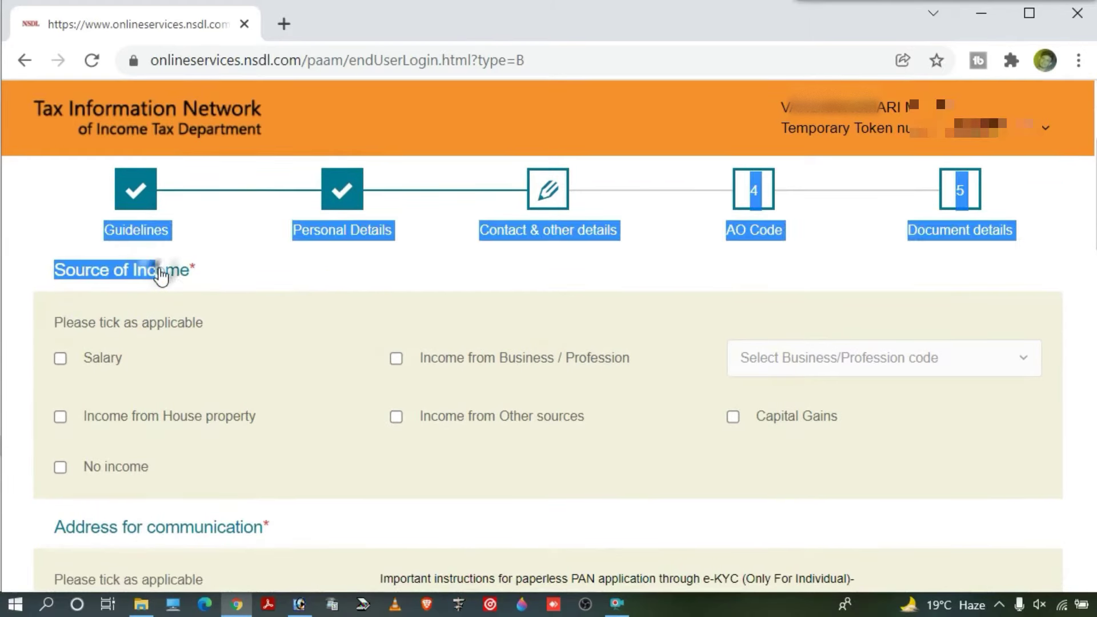
click(190, 277)
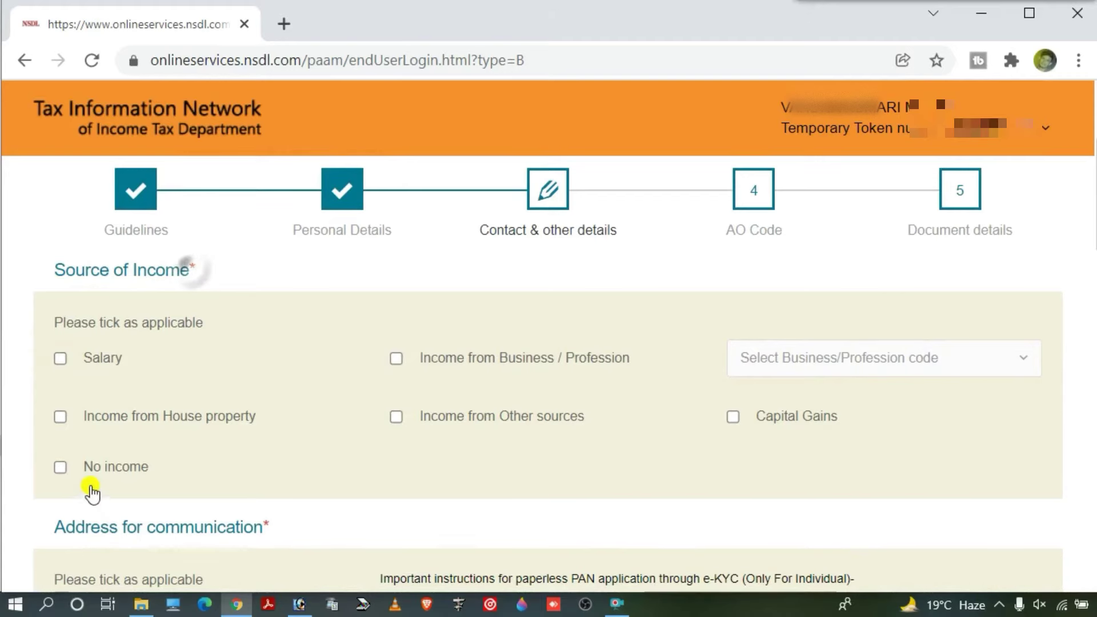
click(64, 470)
scroll(294, 368, down, 3)
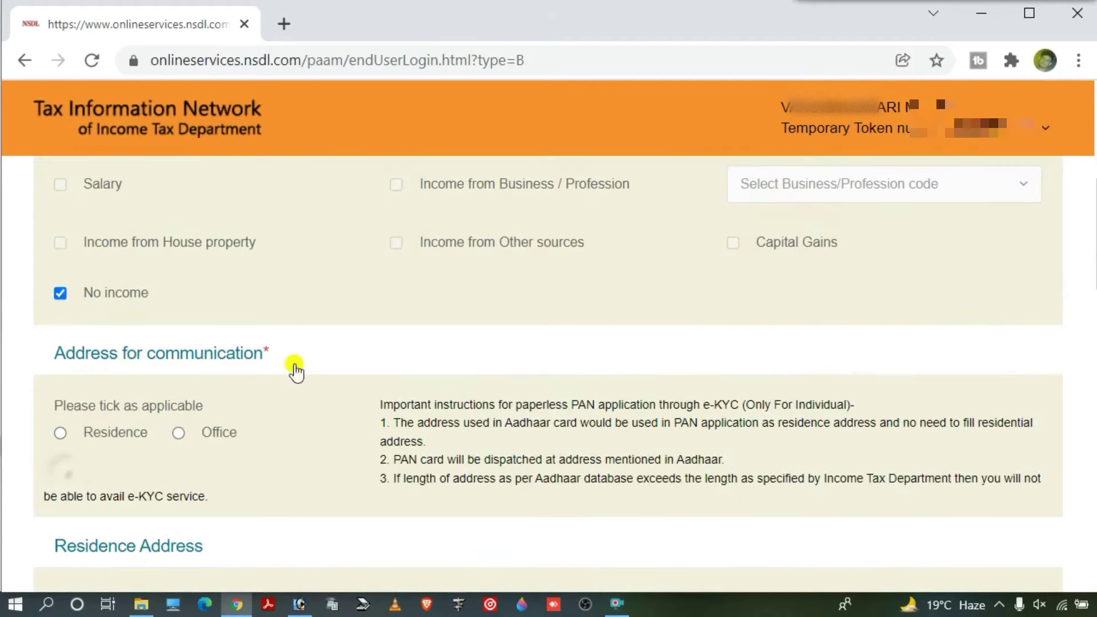
click(60, 433)
scroll(177, 422, down, 3)
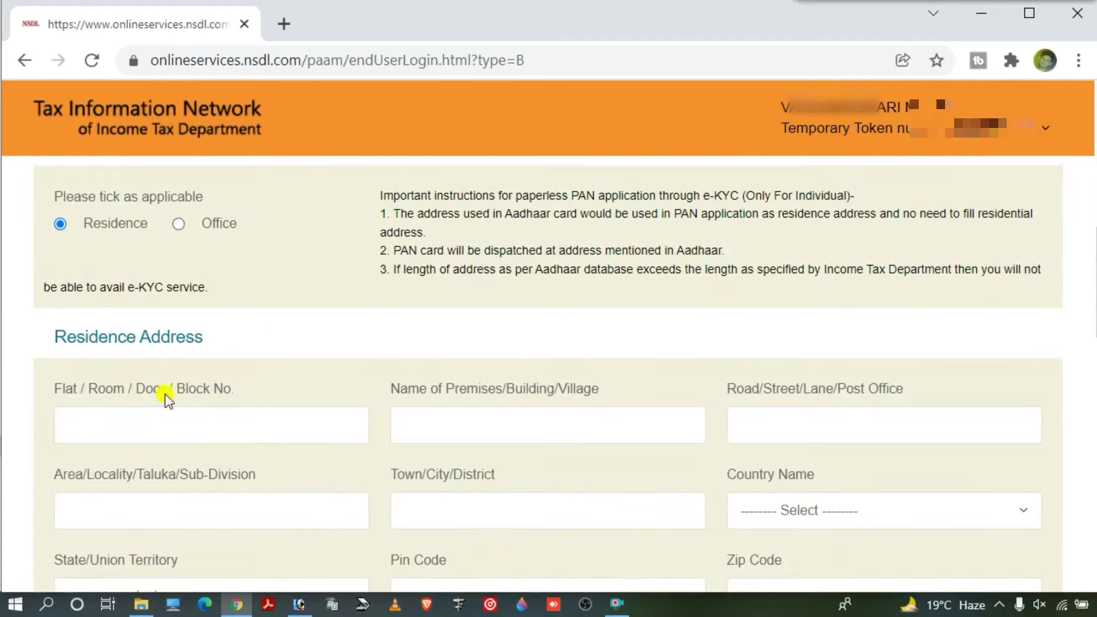
scroll(358, 372, down, 2)
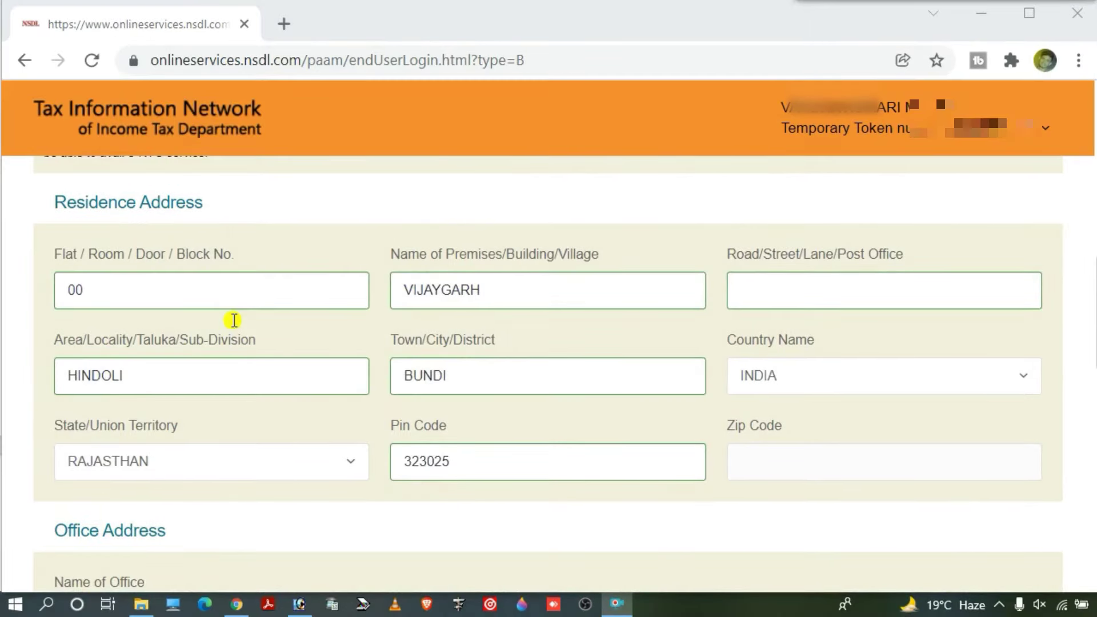
scroll(234, 320, down, 6)
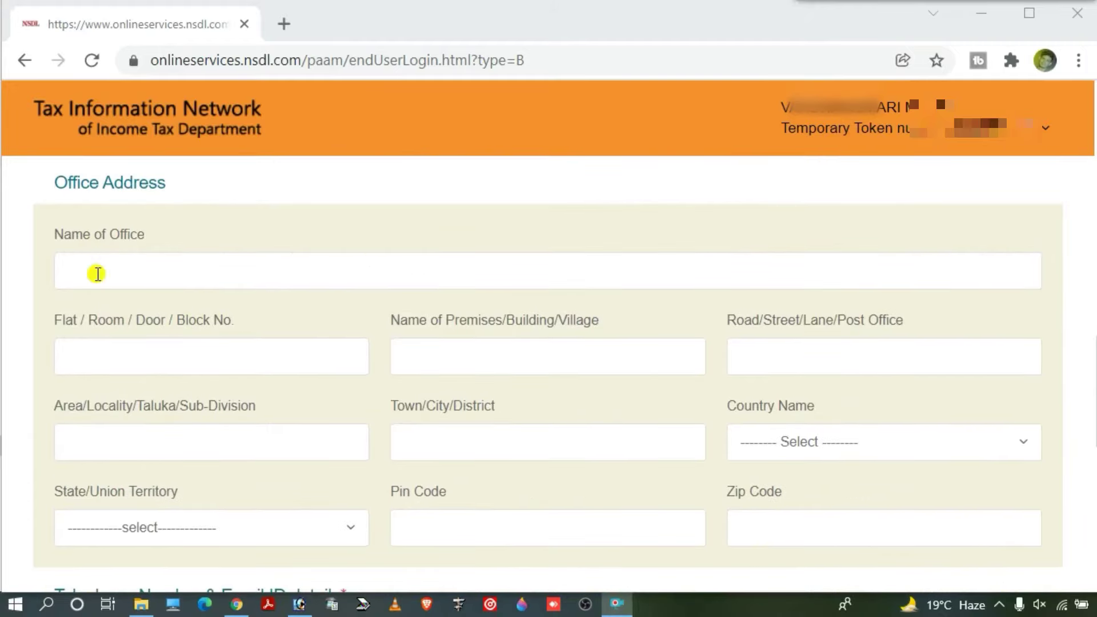
Choose INDIA (91) as the telephone country code
scroll(12, 306, up, 1)
scroll(81, 281, down, 1)
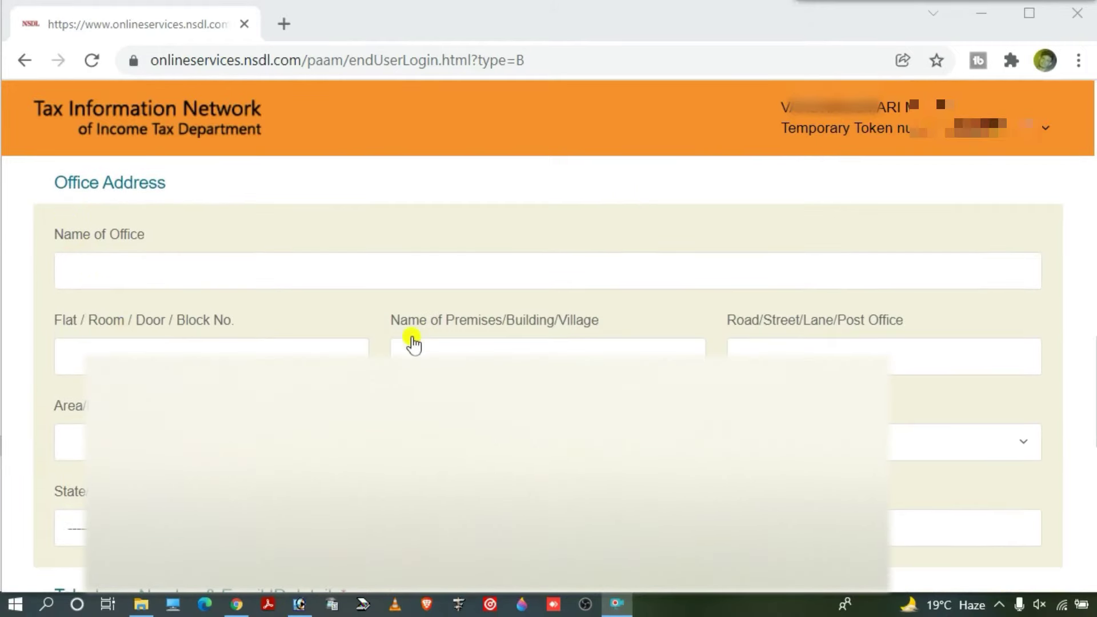
scroll(413, 343, down, 5)
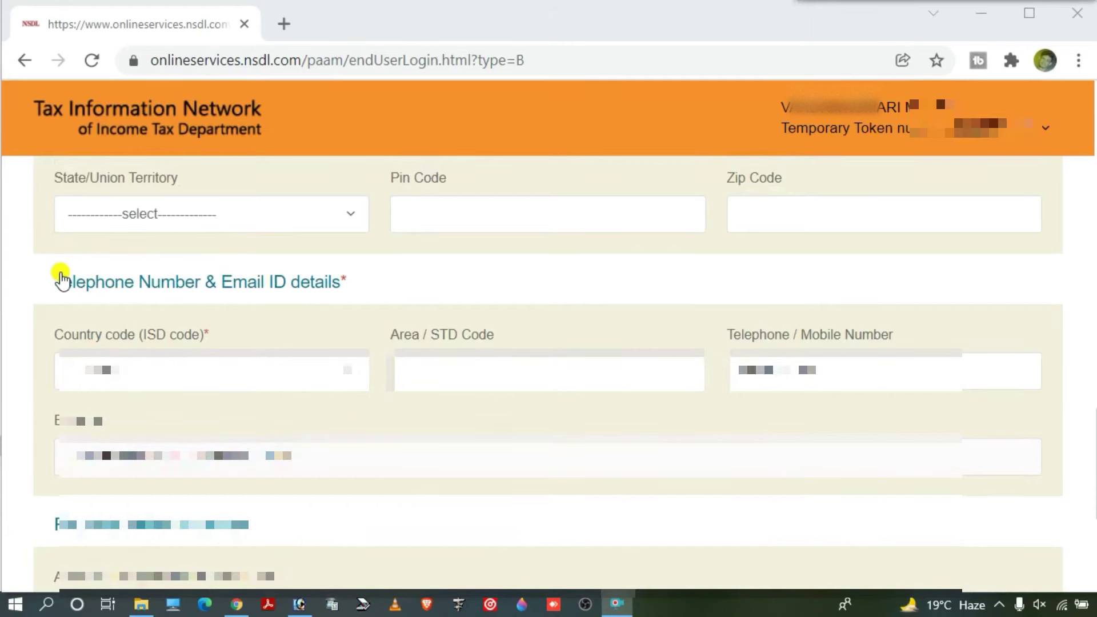
drag(50, 282, 357, 290)
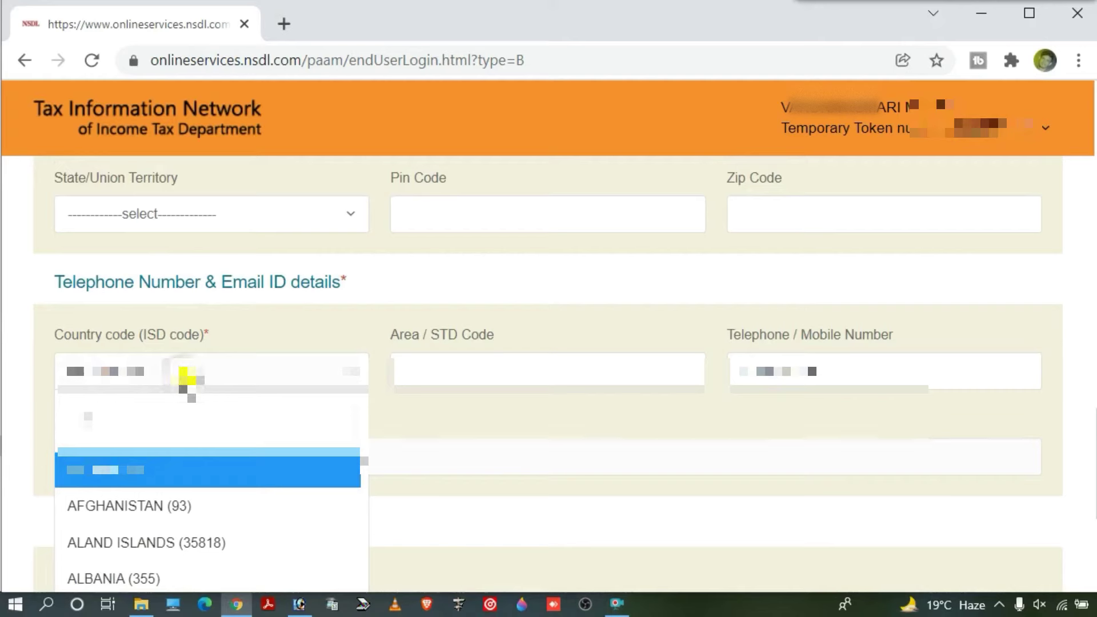
text(ndia)
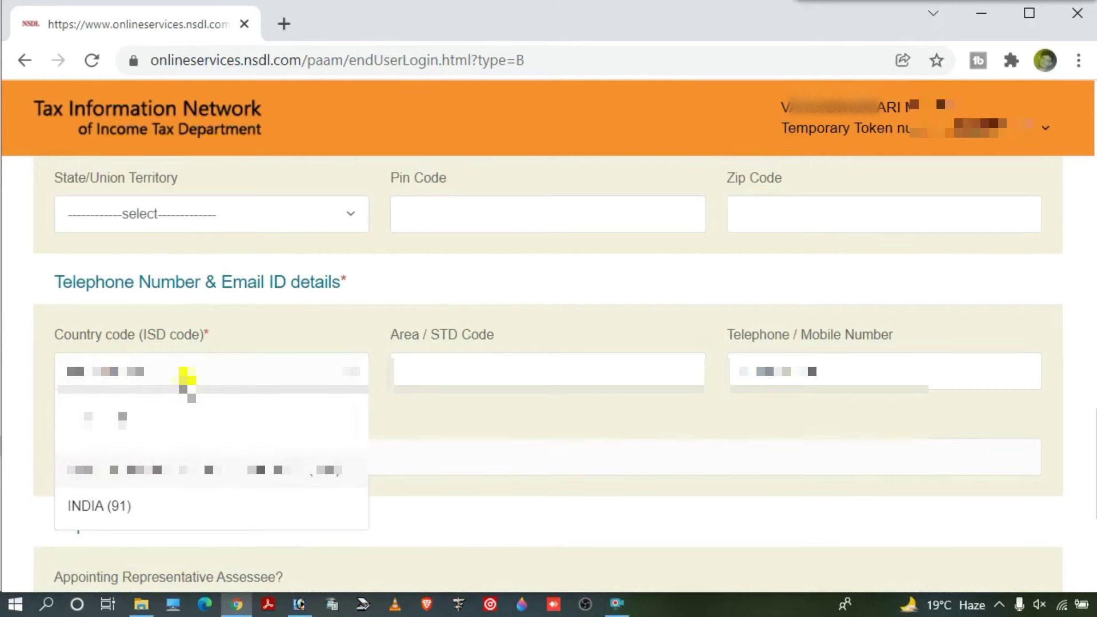
click(135, 514)
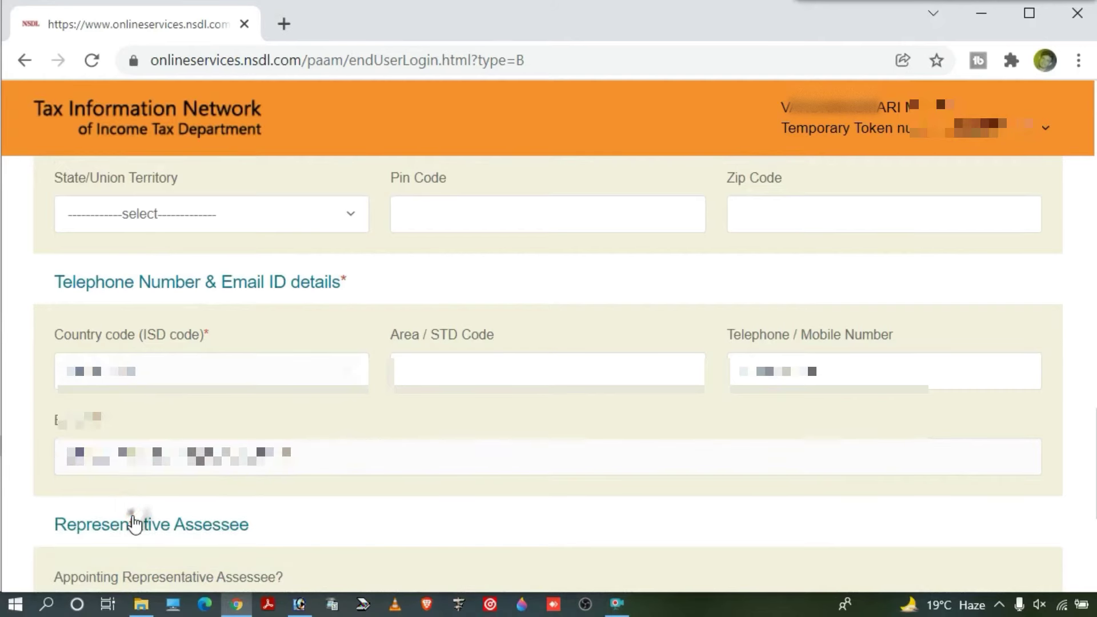
Enter the area code and telephone number, check the email, and continue to AO Code
click(459, 372)
drag(379, 327, 465, 340)
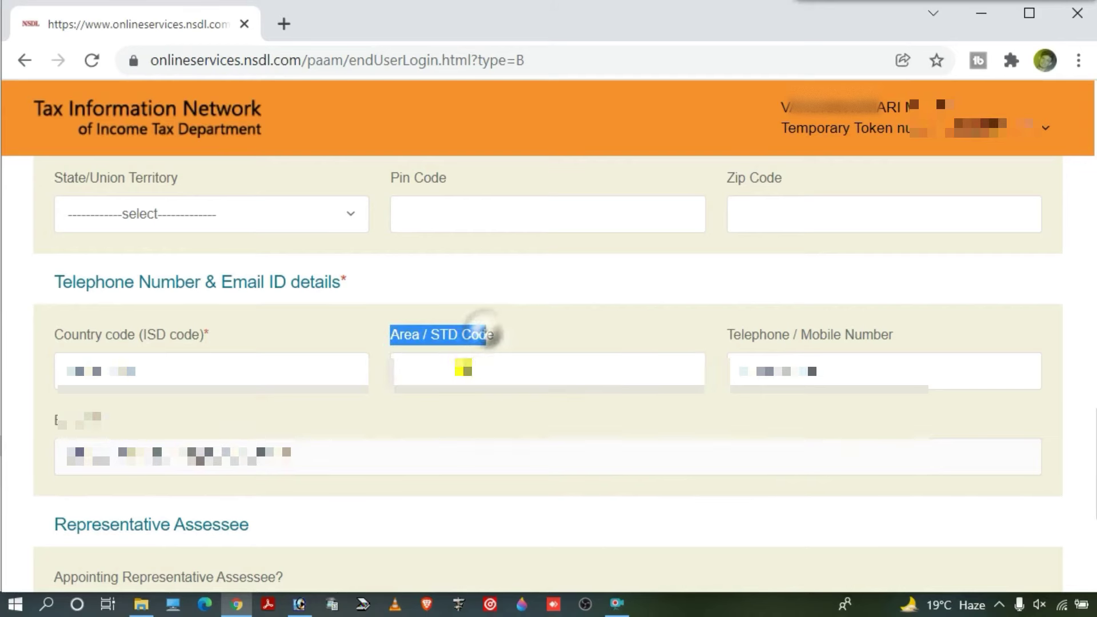
click(457, 368)
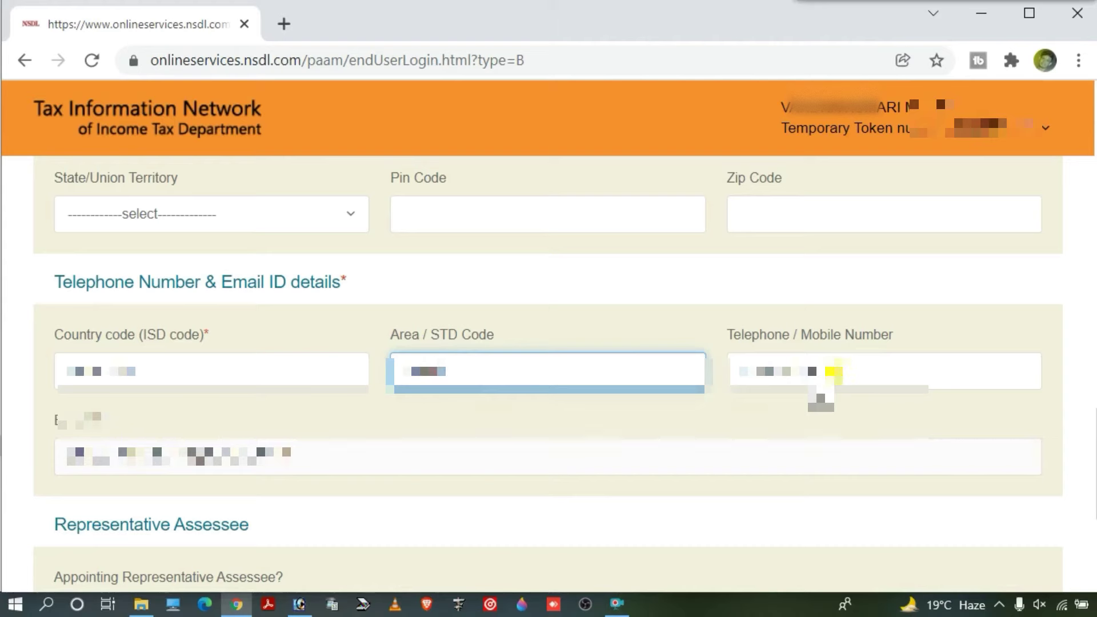
click(823, 371)
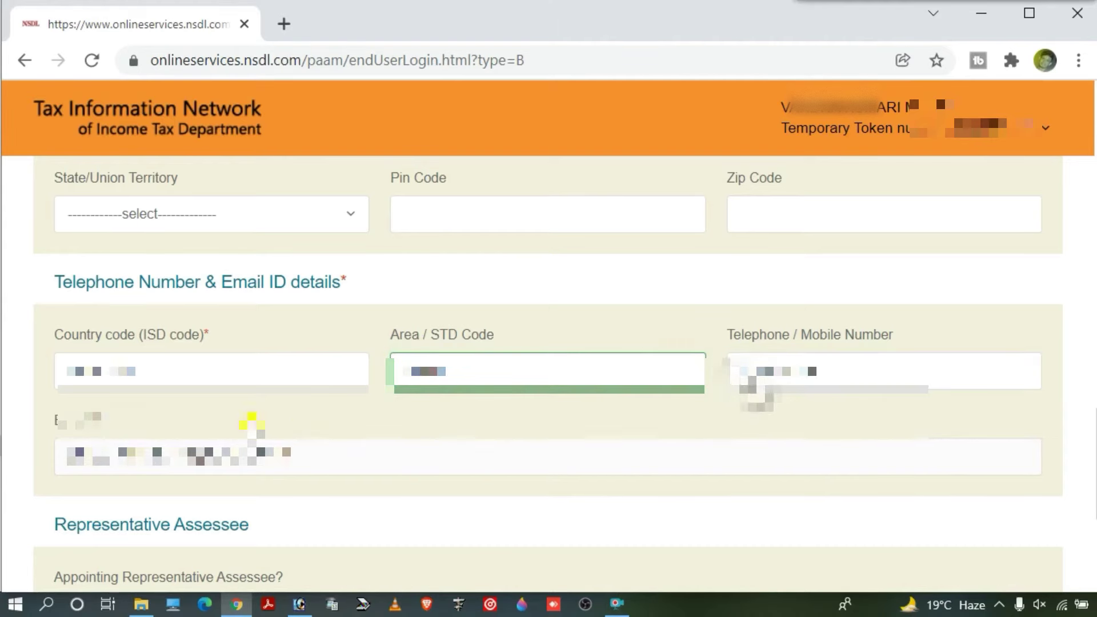
drag(294, 457, 36, 460)
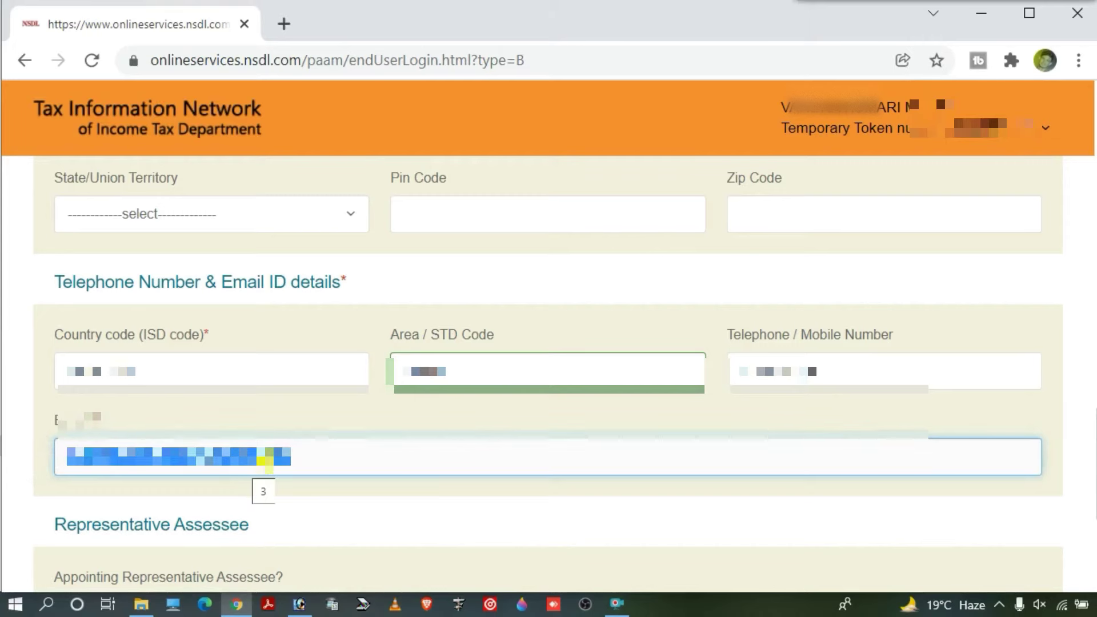
click(298, 463)
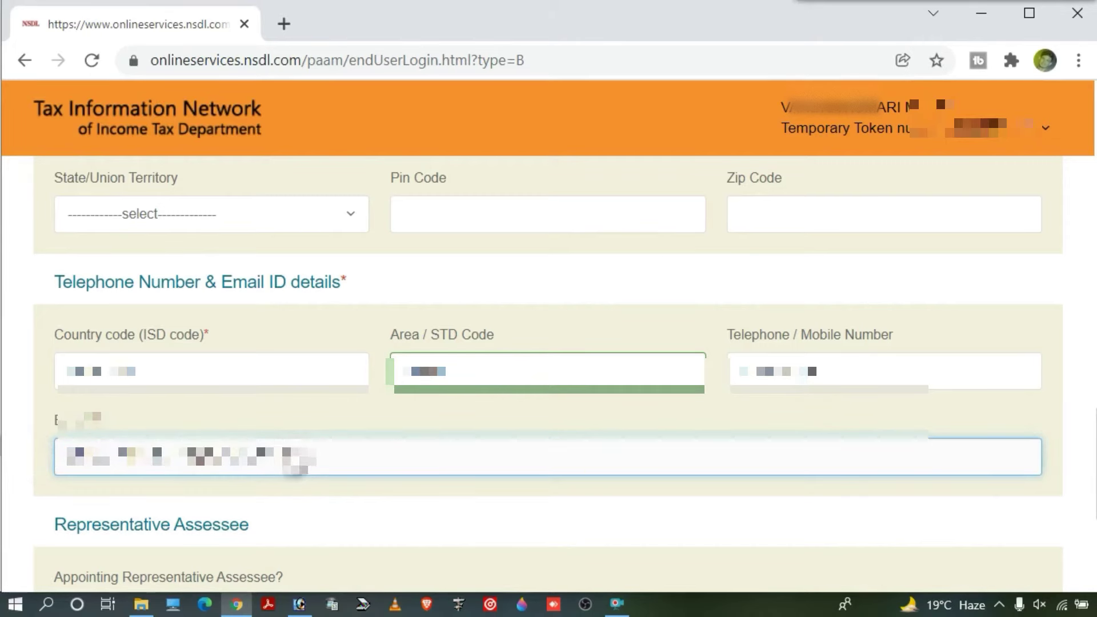
scroll(1093, 431, down, 5)
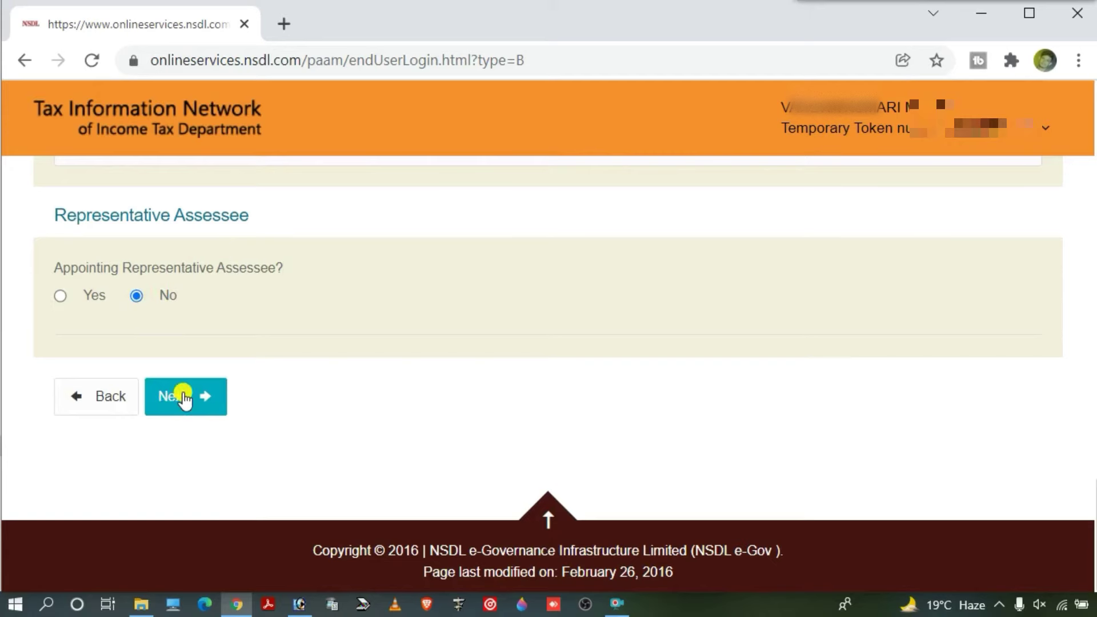
click(184, 398)
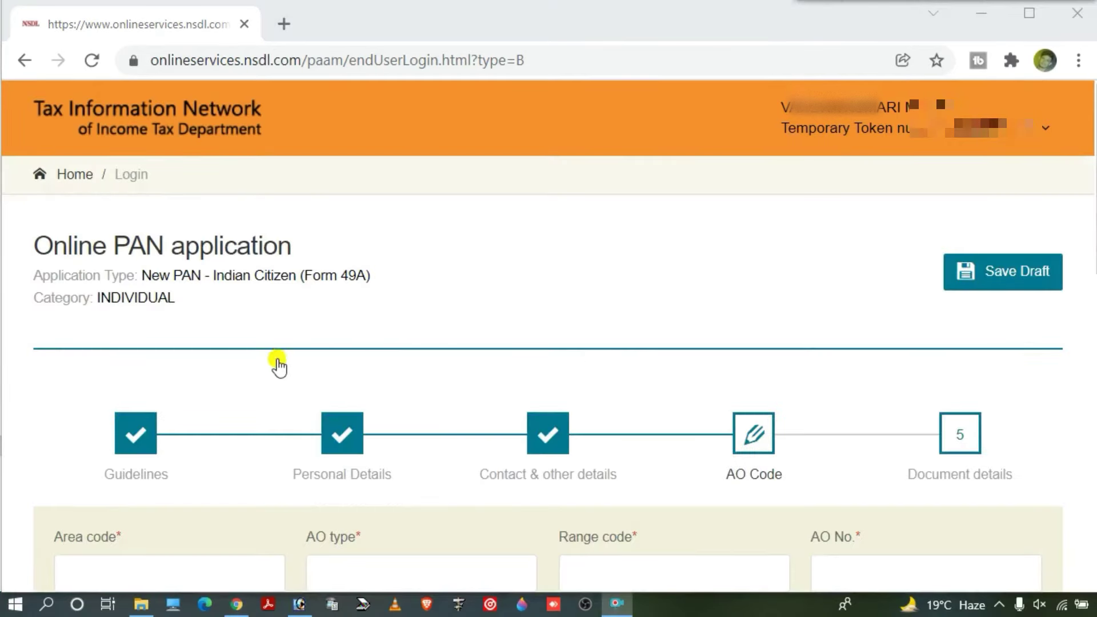
Look up Indian-citizen AO codes for state RAJASTHAN and city BUNDI
scroll(572, 468, down, 1)
scroll(502, 460, down, 2)
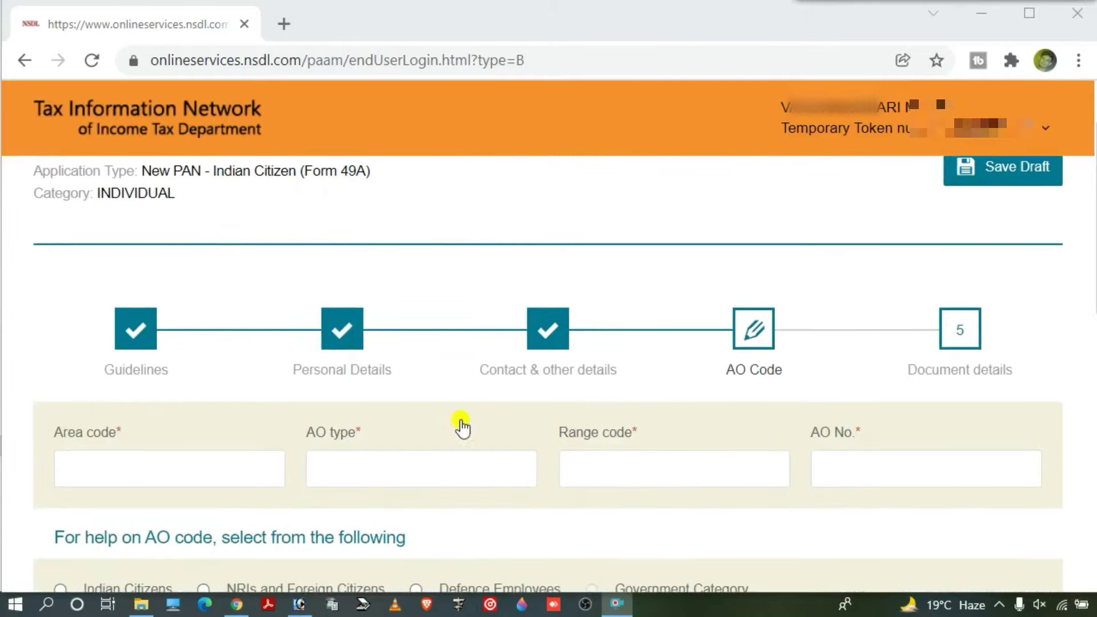
scroll(404, 367, down, 2)
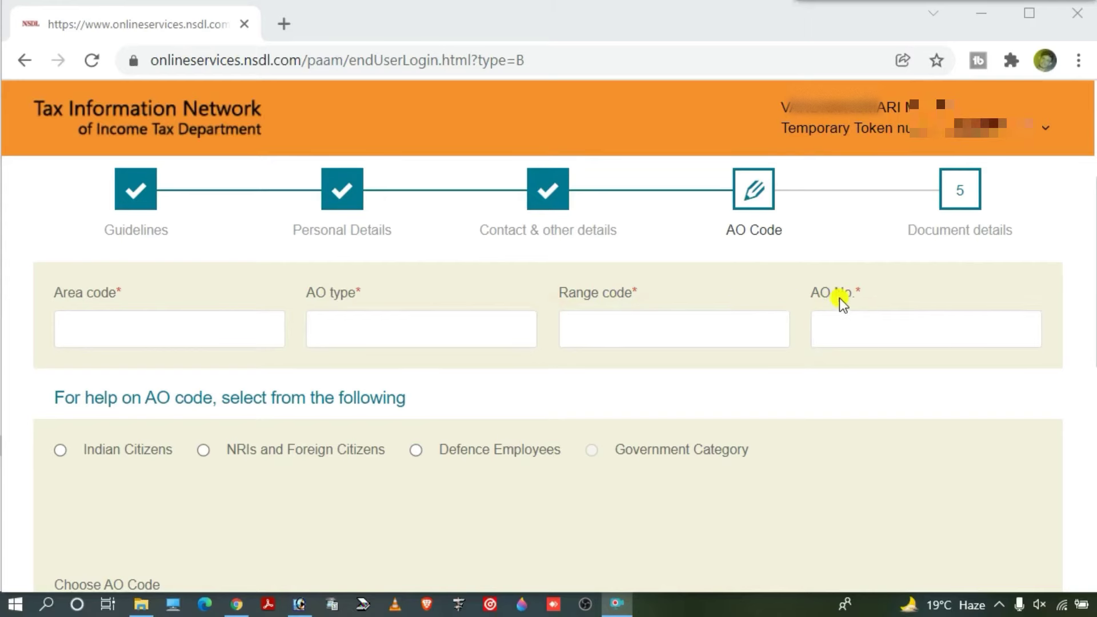
scroll(579, 330, down, 1)
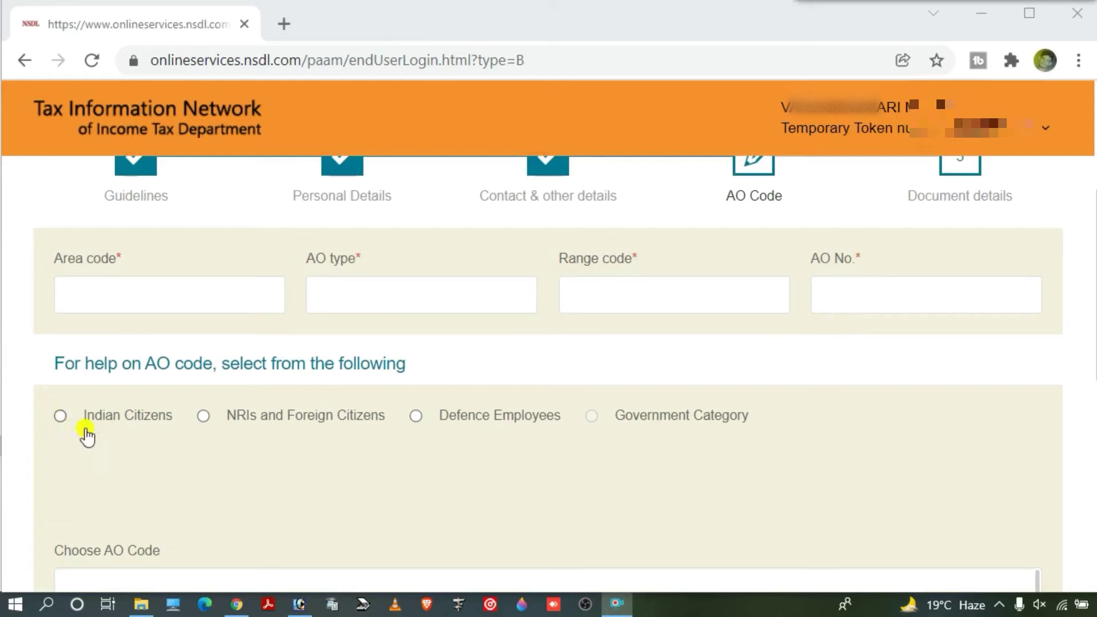
click(60, 416)
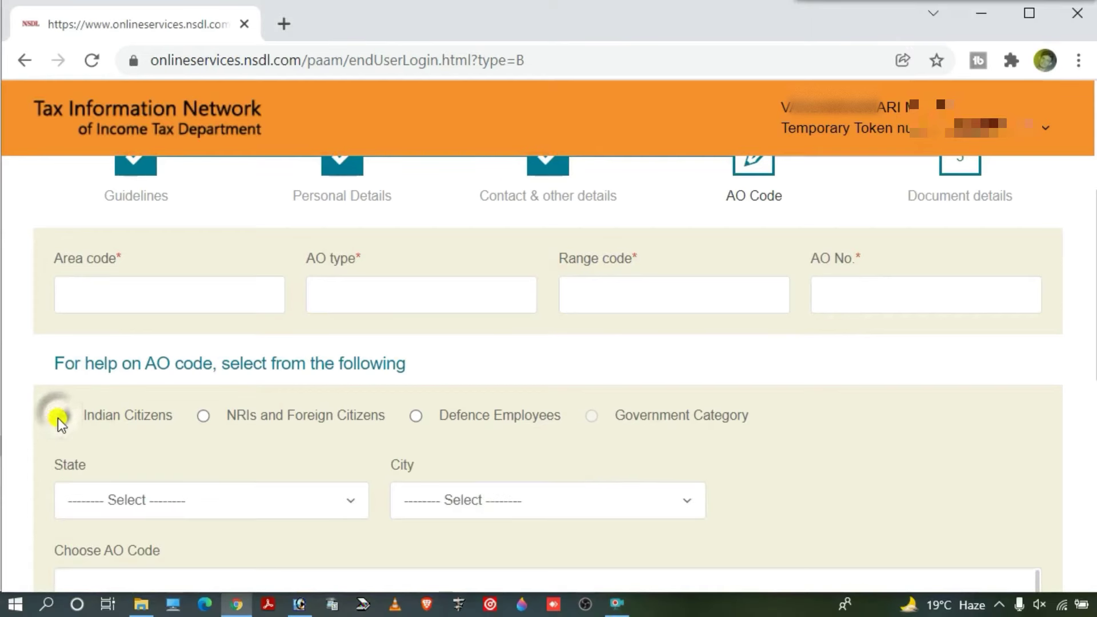
scroll(57, 417, down, 1)
click(212, 429)
text(rajasthan)
key(Return)
click(522, 429)
text(bundi)
key(Return)
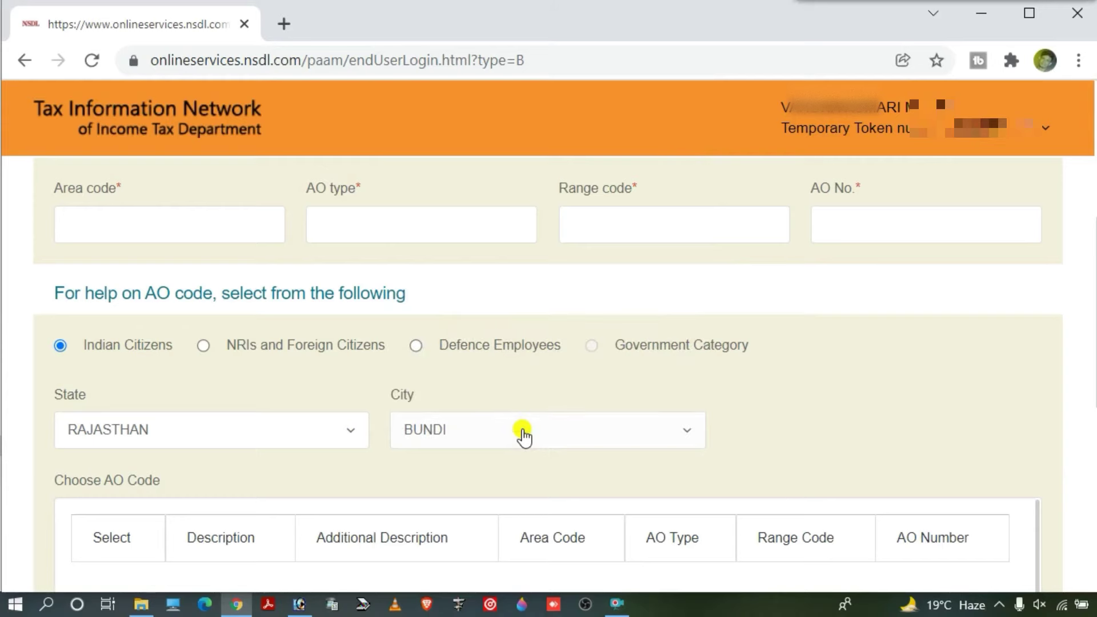
Select the INCOME TAX OFFICER WARD, BUNDI row (RJN W 770 3) and continue
scroll(382, 423, down, 1)
scroll(383, 424, down, 4)
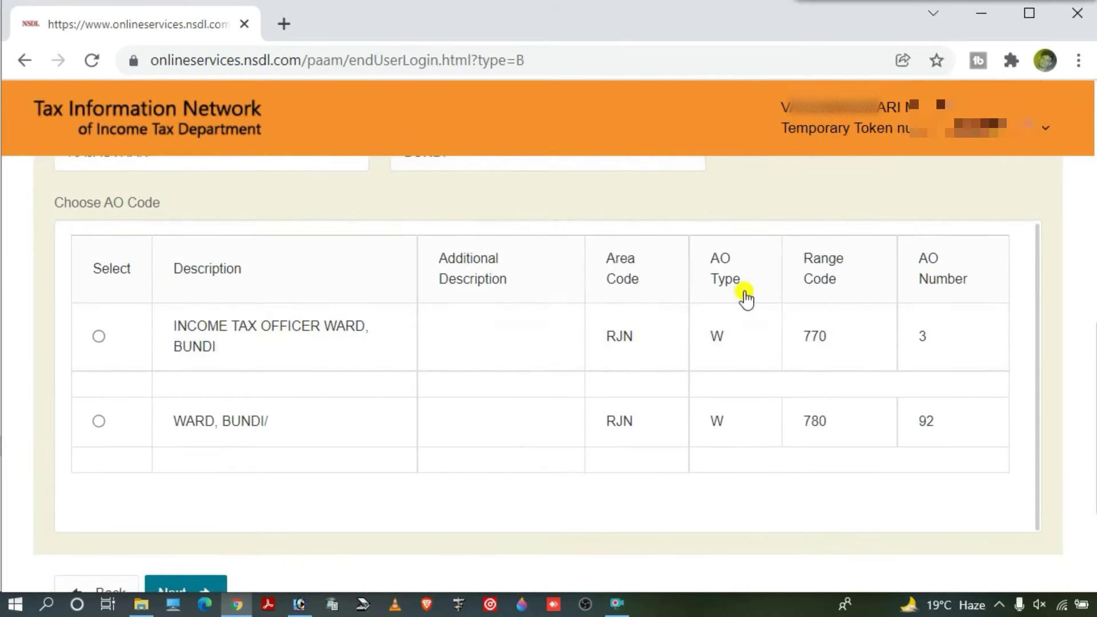
click(99, 336)
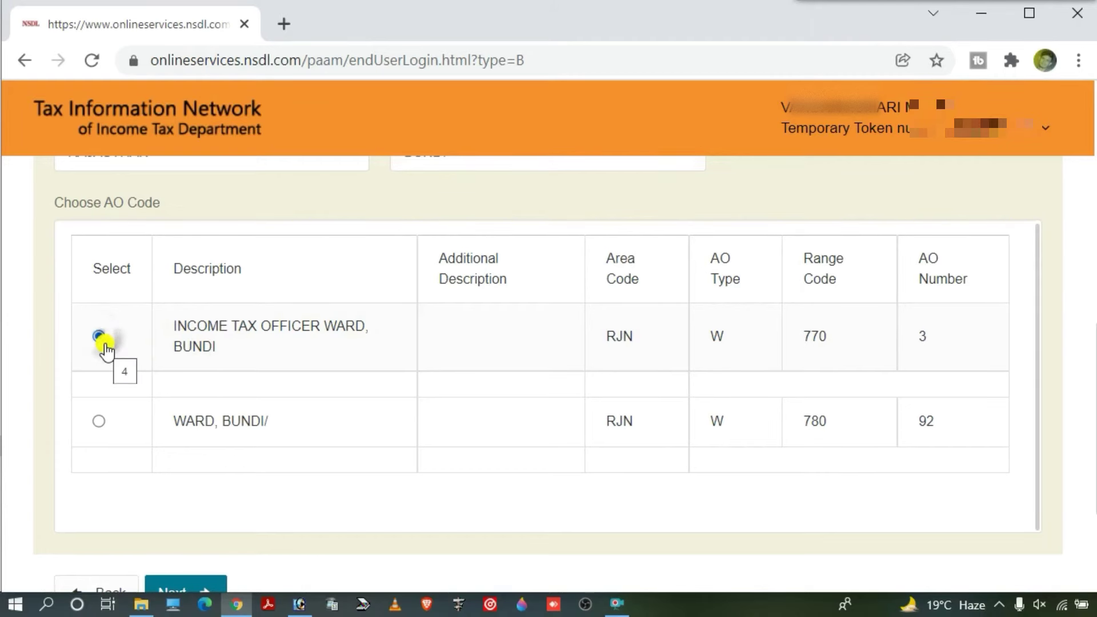
scroll(221, 301, up, 2)
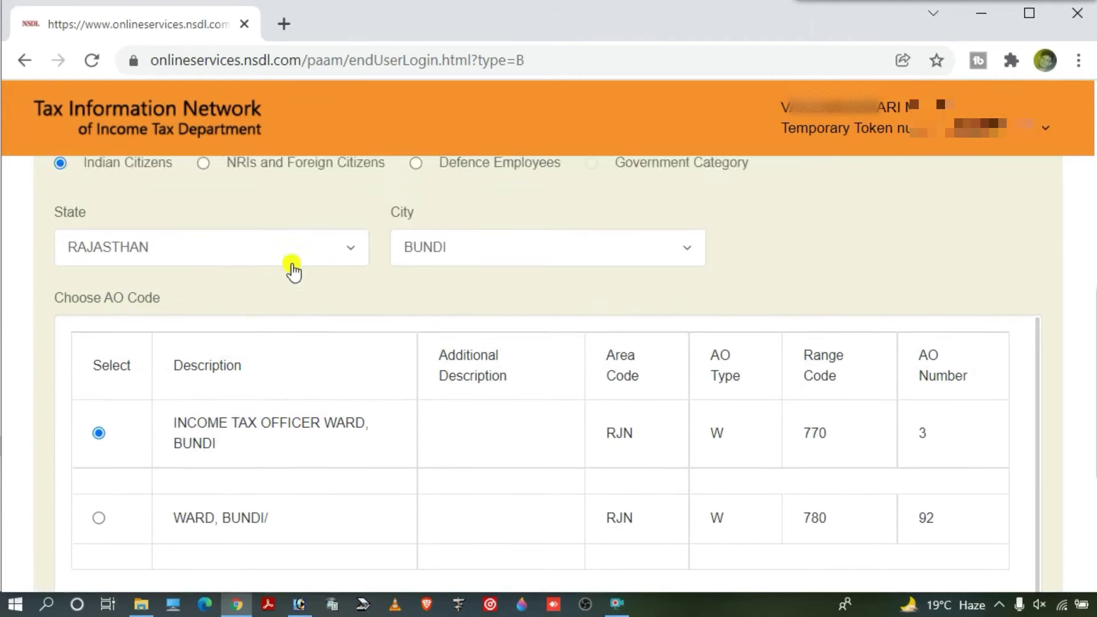
scroll(292, 269, up, 3)
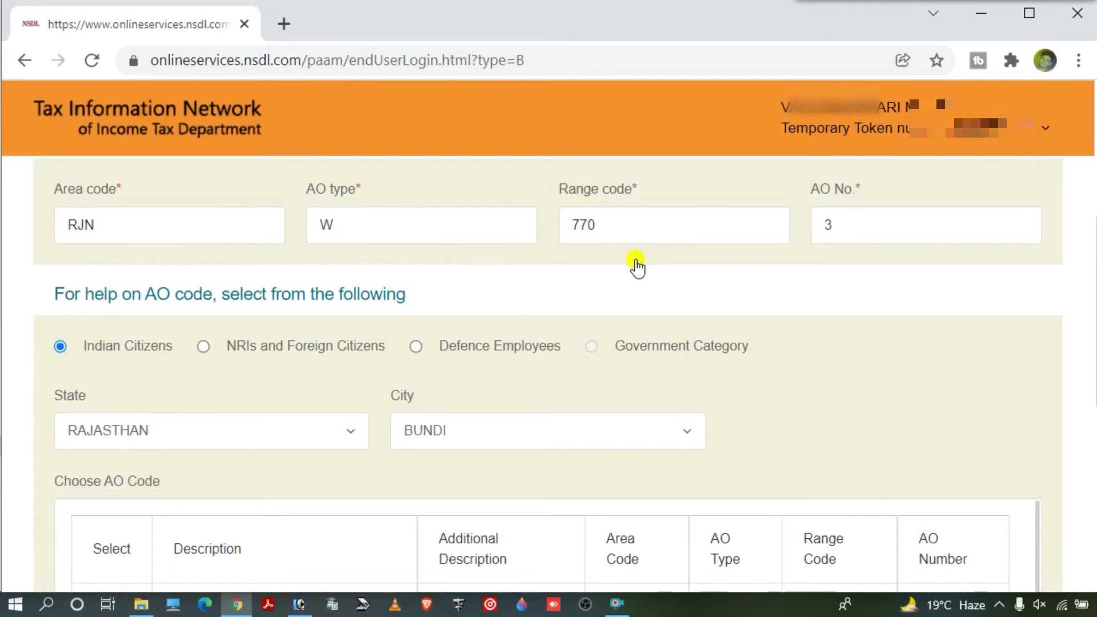
scroll(291, 245, down, 1)
scroll(86, 389, down, 2)
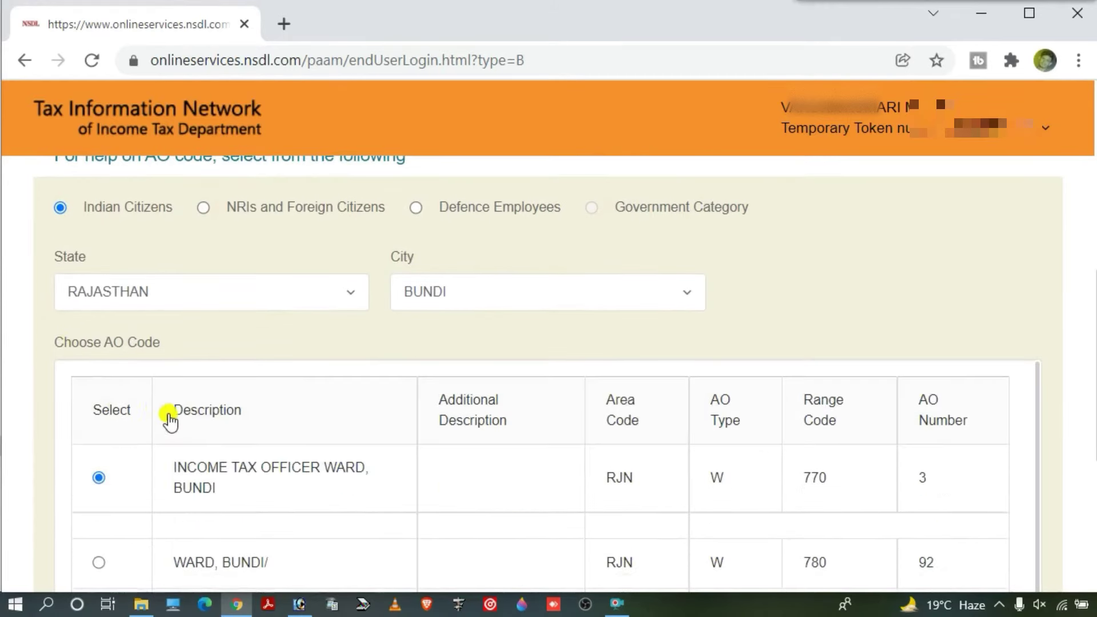
scroll(520, 218, up, 1)
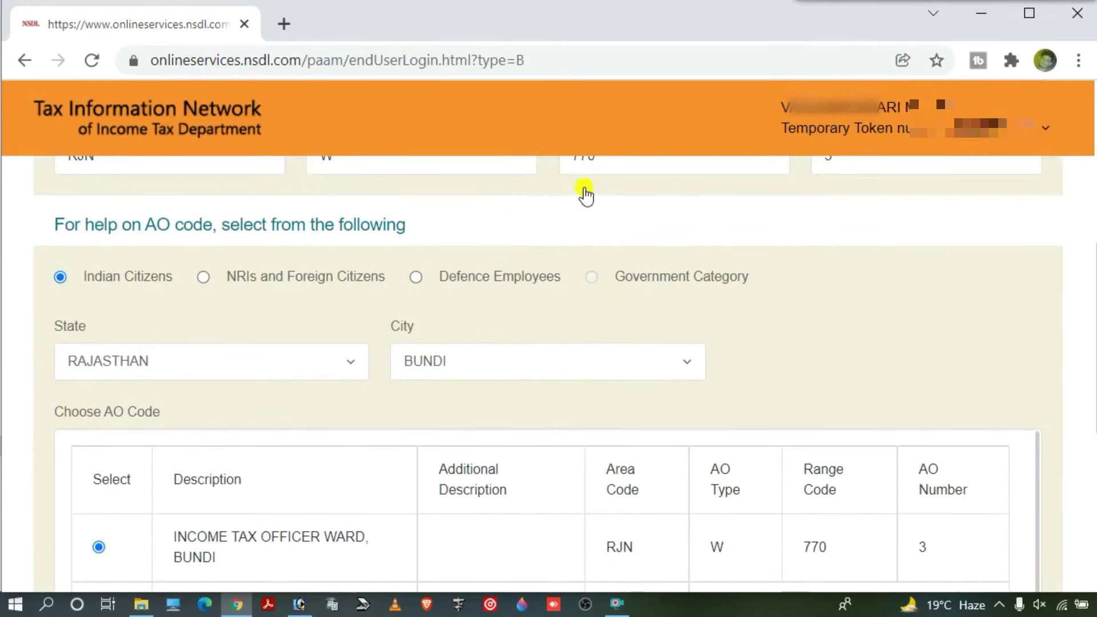
scroll(615, 232, down, 1)
scroll(404, 350, down, 3)
scroll(277, 306, up, 1)
scroll(507, 325, down, 2)
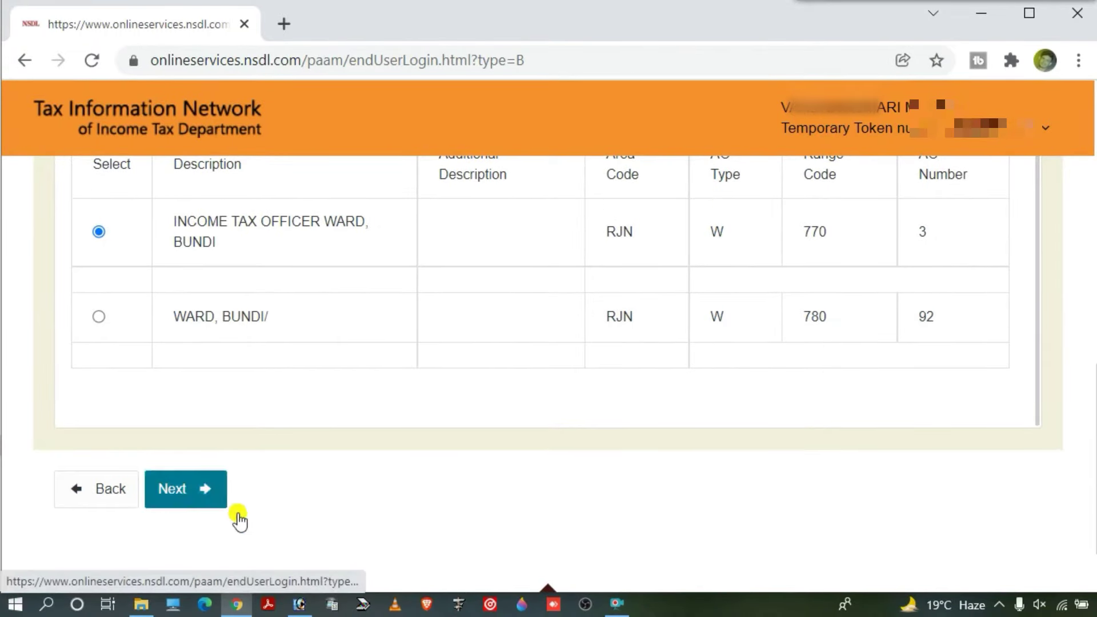
click(207, 499)
Set proof of identity to the AADHAAR Card issued by UIDAI
scroll(594, 446, down, 1)
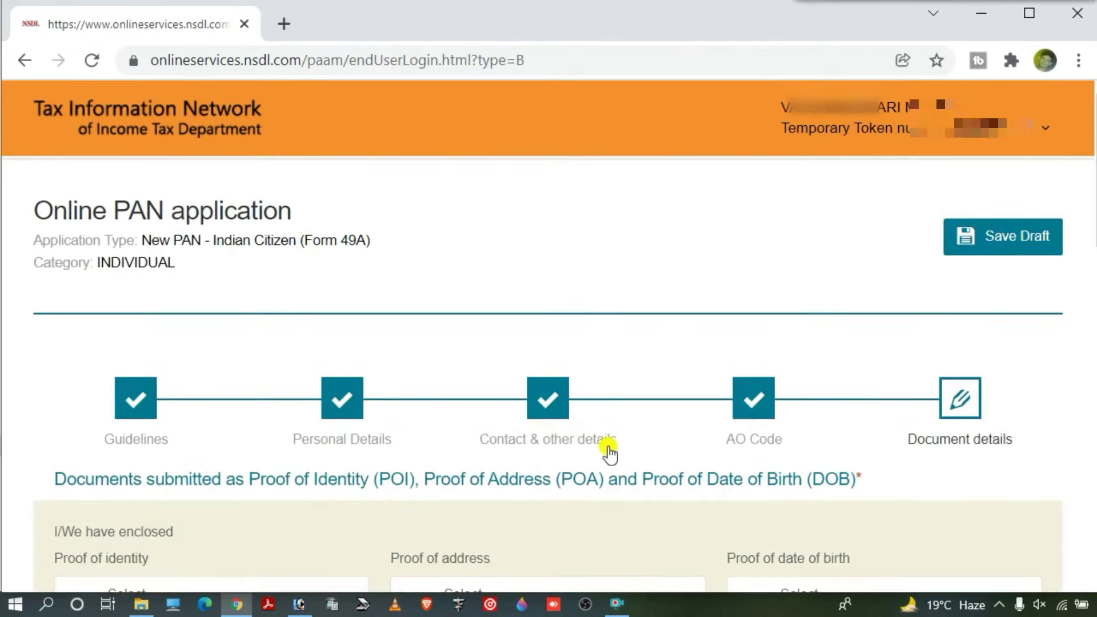
scroll(490, 472, down, 2)
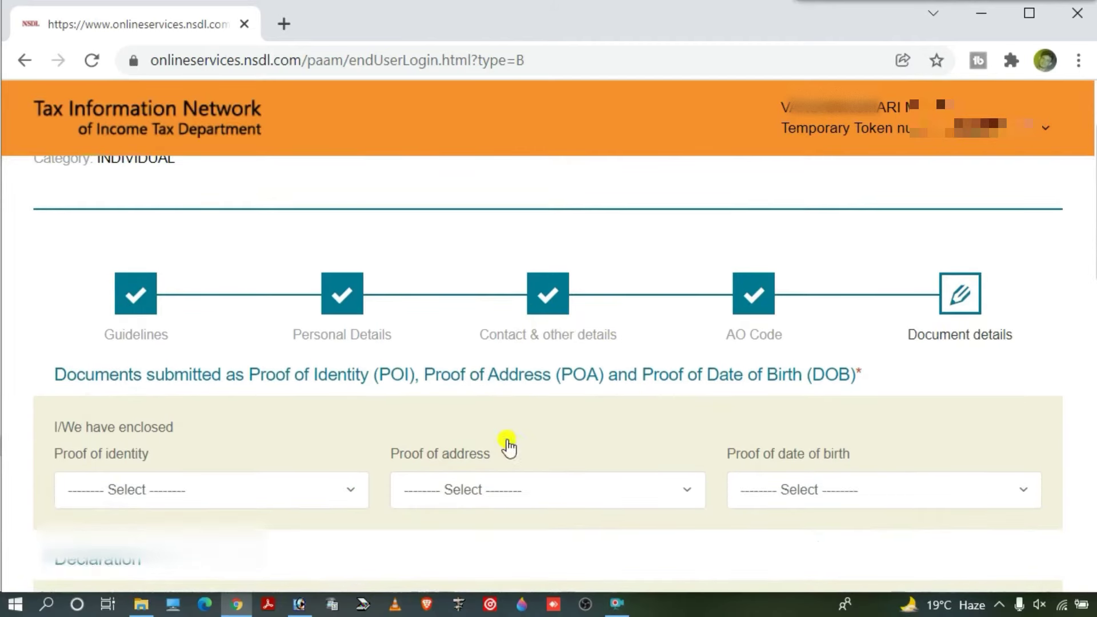
scroll(586, 401, down, 1)
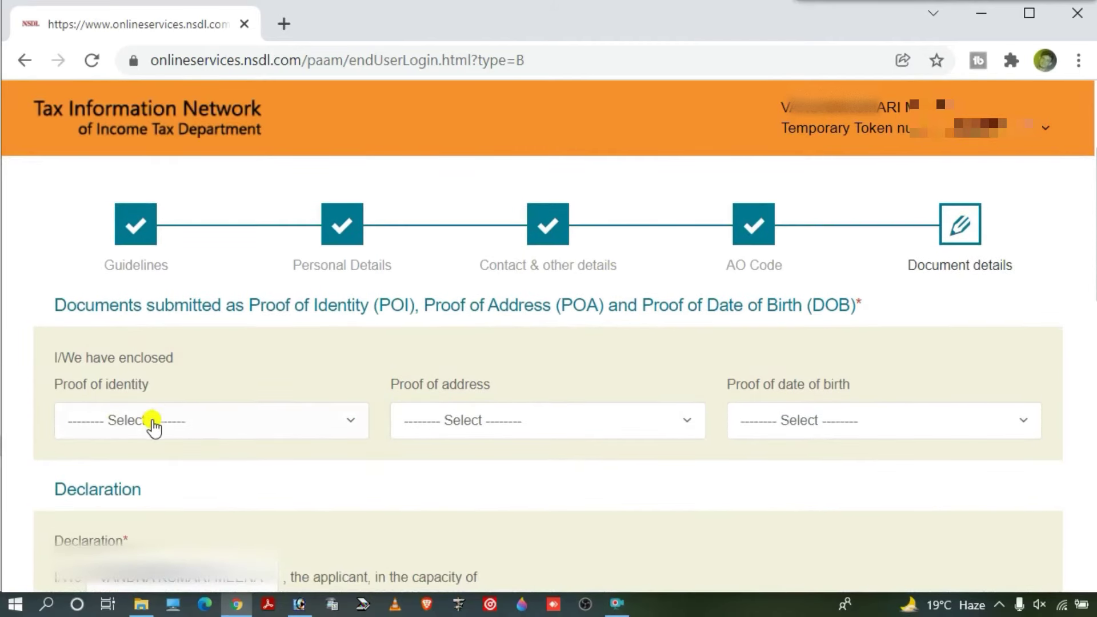
click(170, 423)
scroll(167, 422, down, 4)
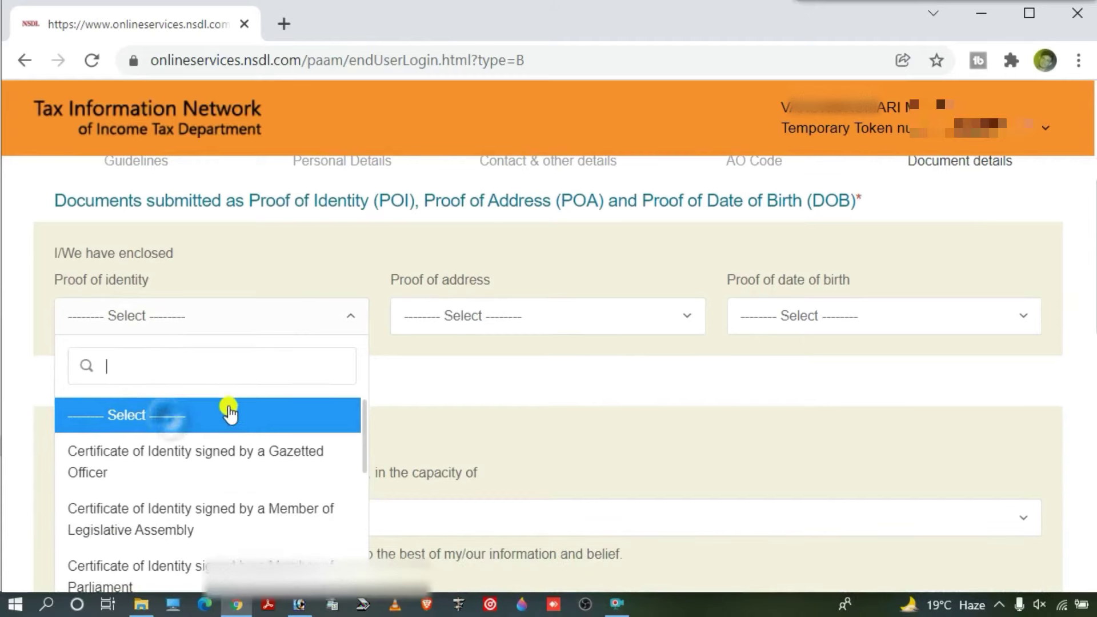
scroll(212, 423, down, 4)
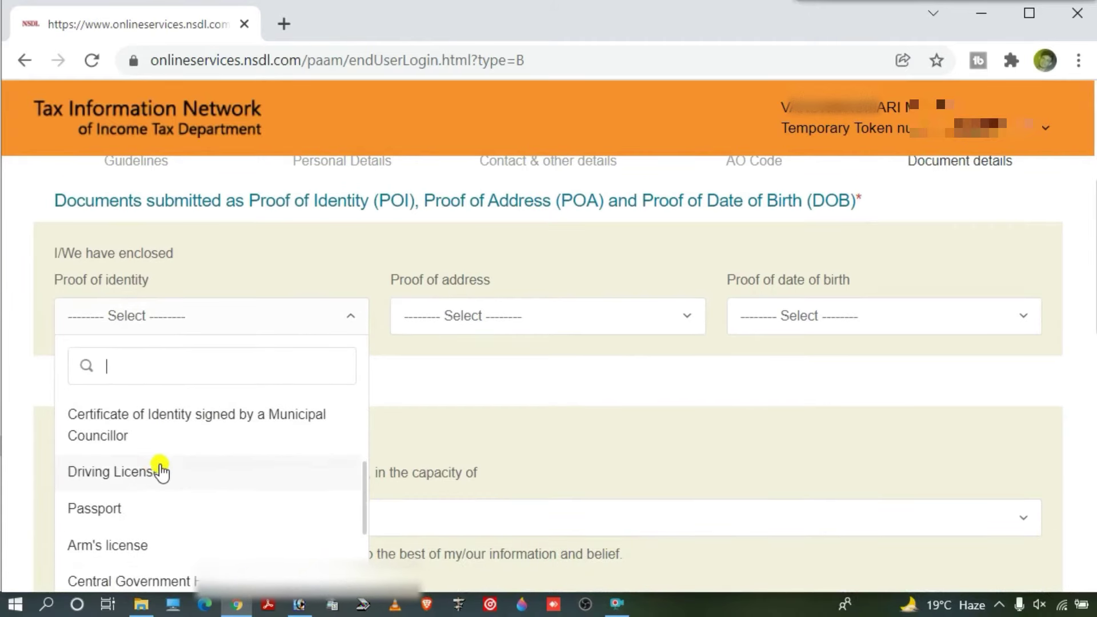
scroll(217, 451, down, 2)
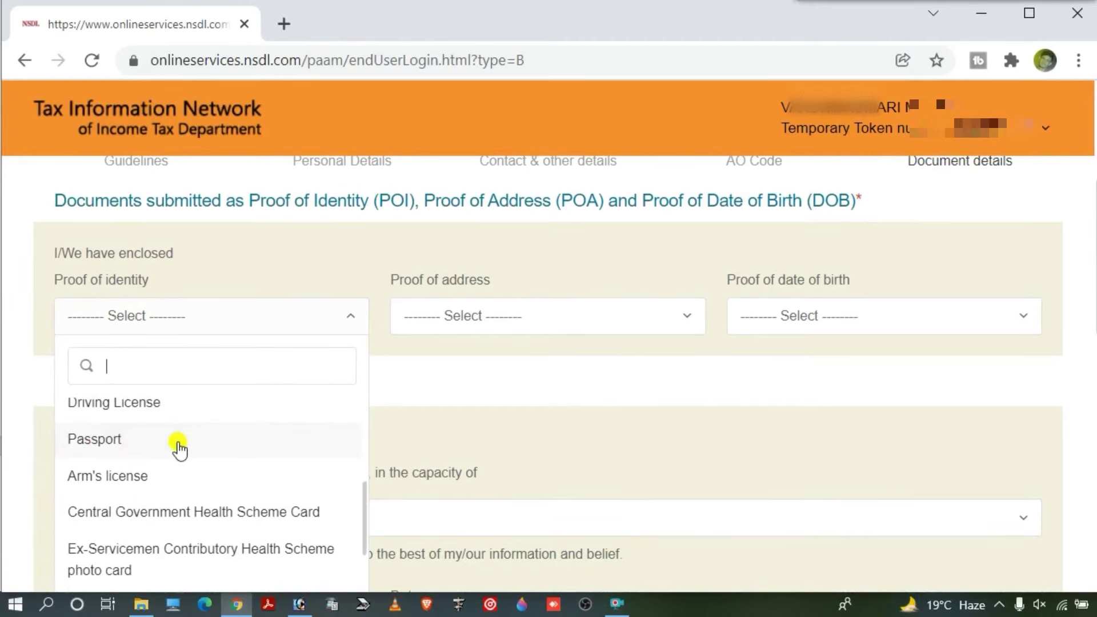
scroll(125, 462, down, 4)
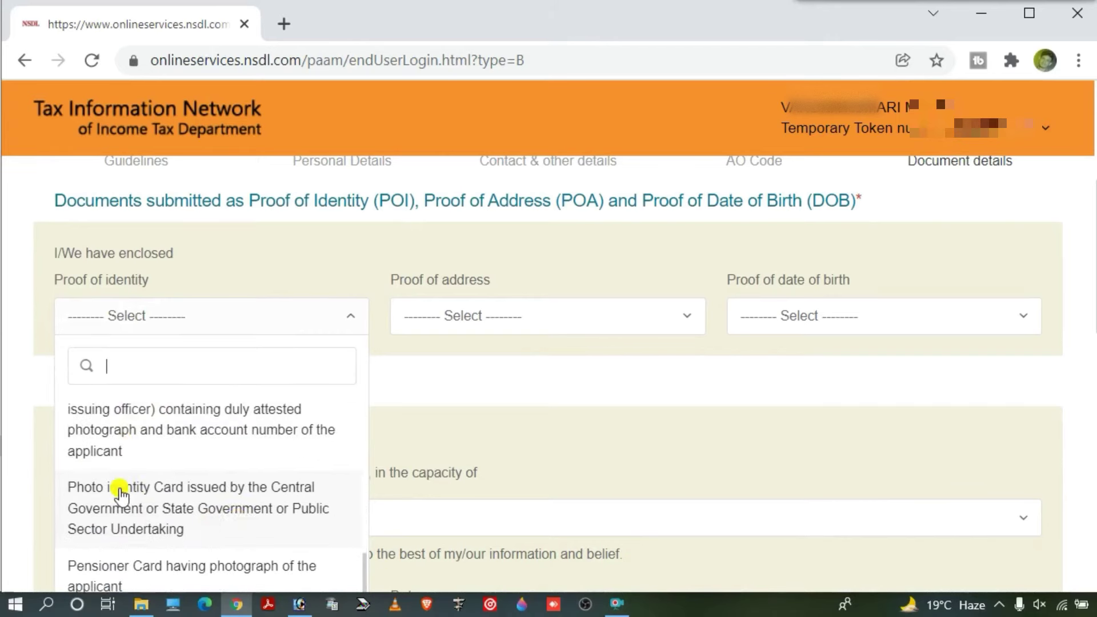
scroll(149, 491, down, 4)
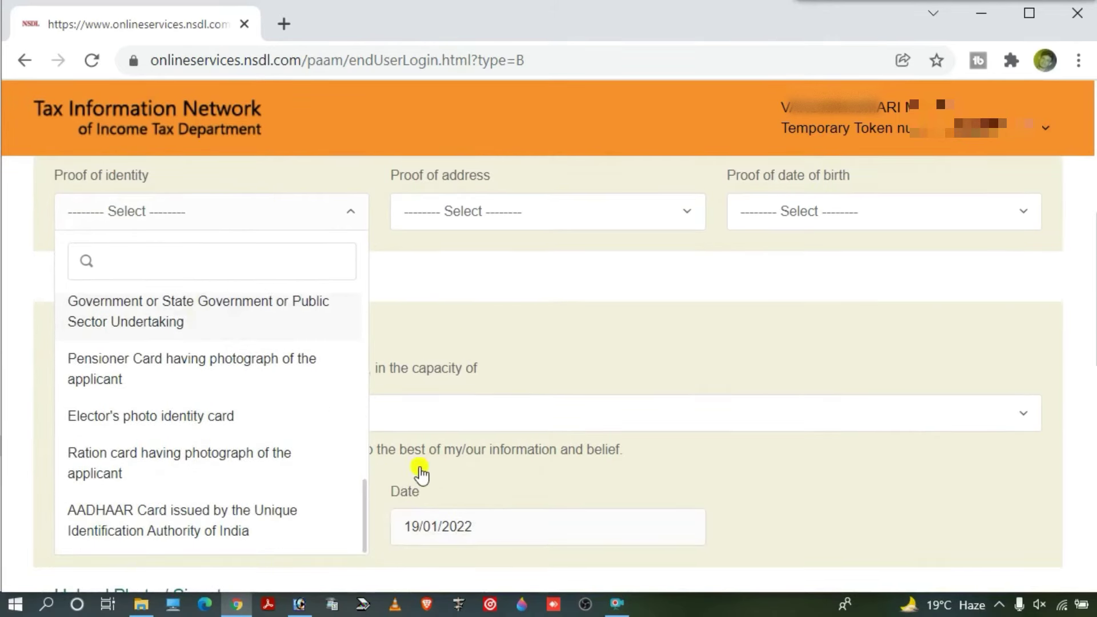
text(aadhaar)
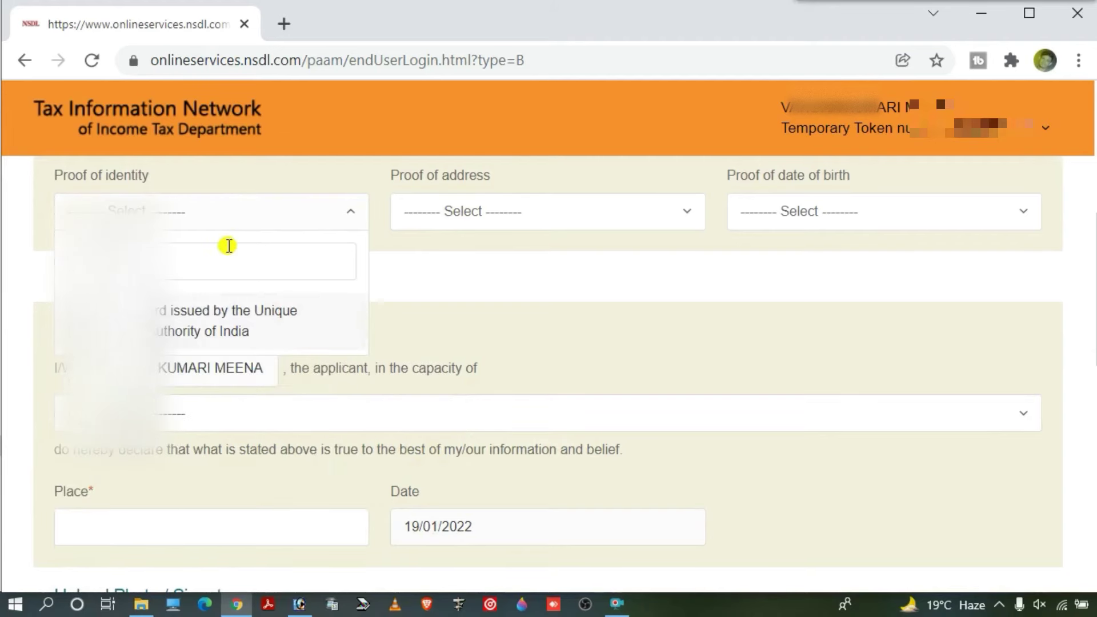
key(Return)
Set proof of address and proof of date of birth to the AADHAAR Card
click(543, 212)
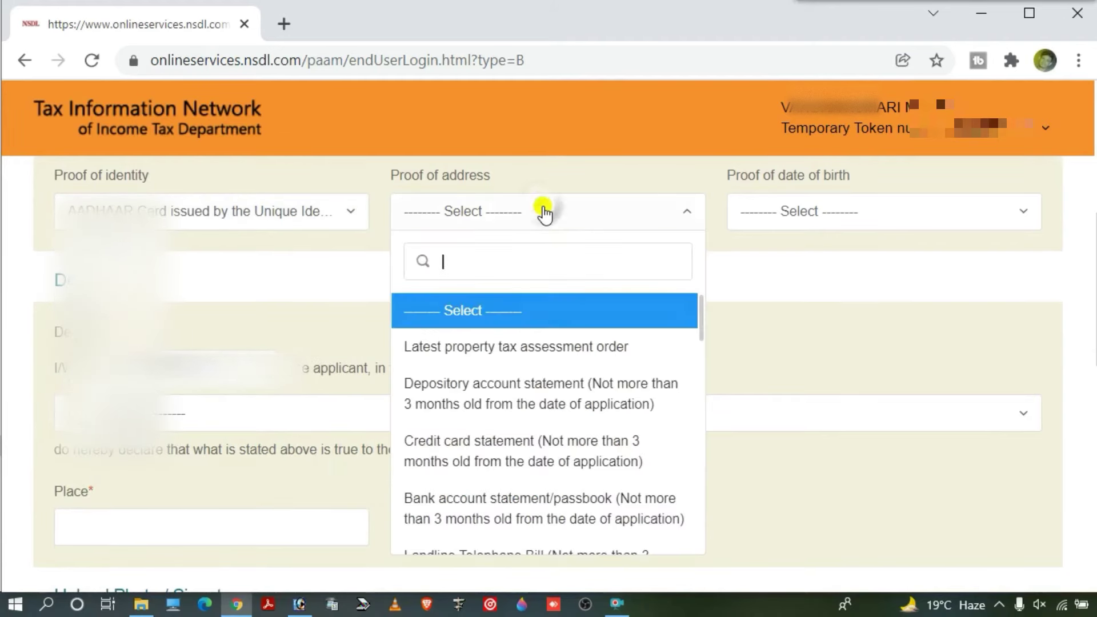
text(aa)
key(Return)
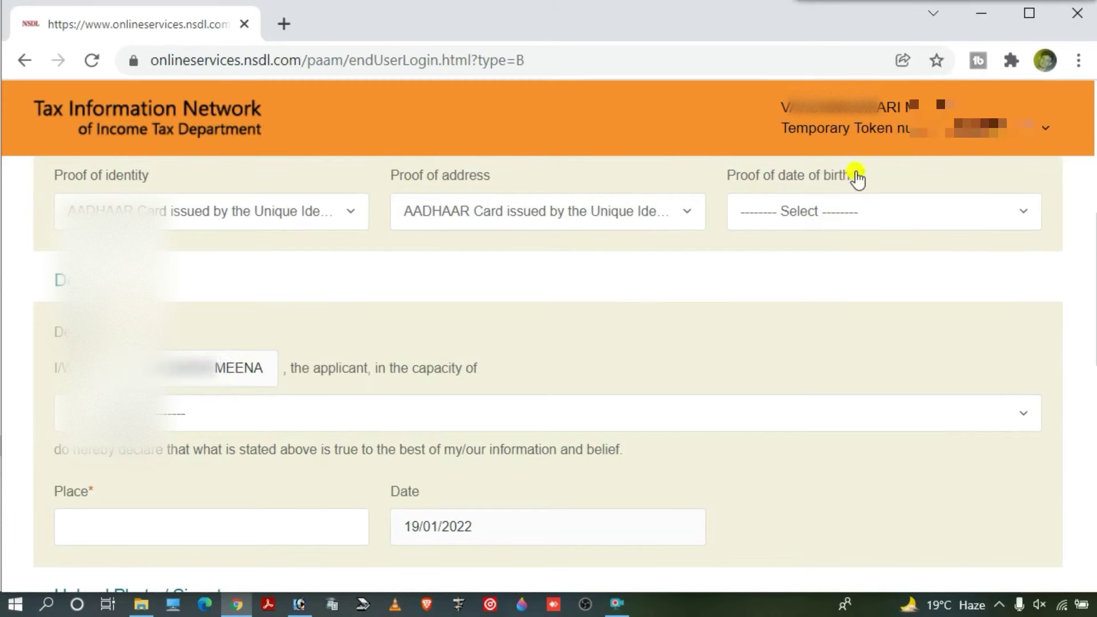
click(840, 214)
text(aa)
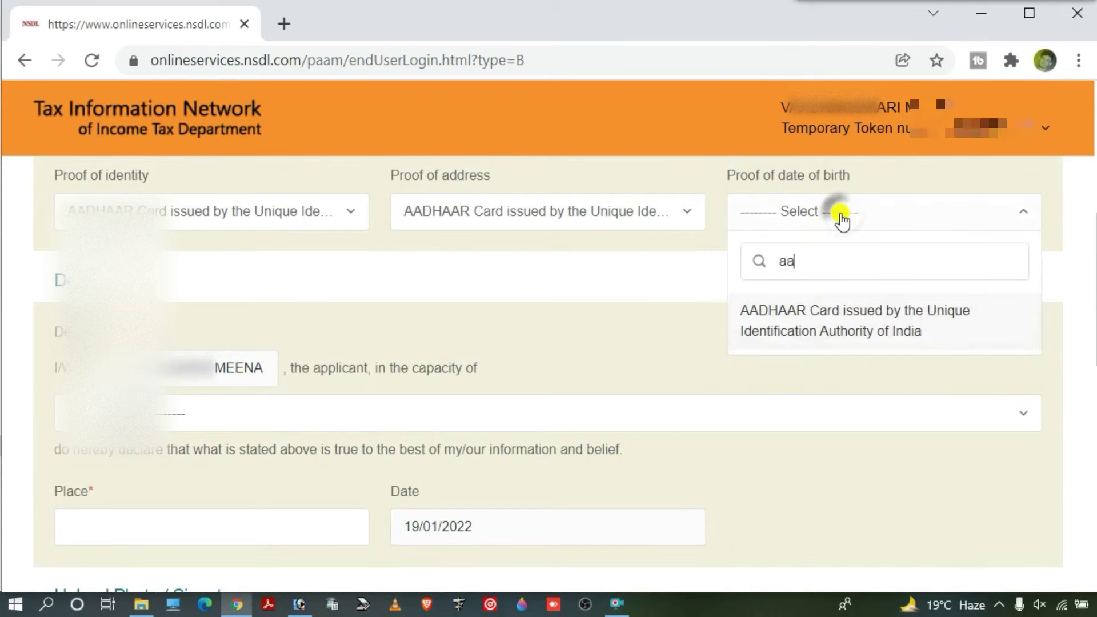
key(Return)
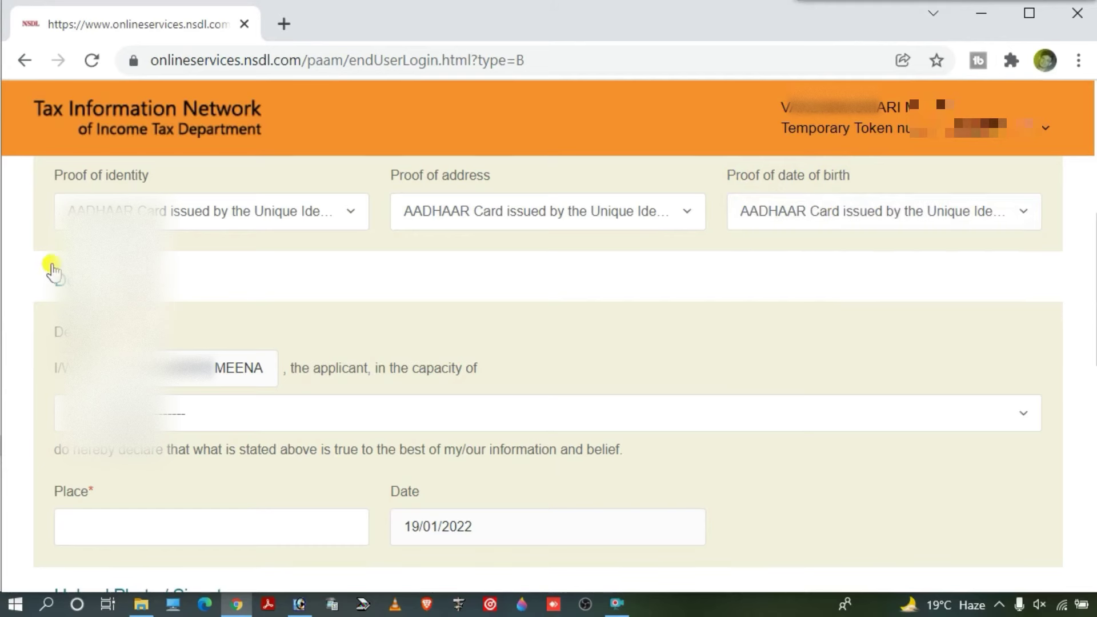
drag(54, 269, 166, 297)
Declare as Himself/Herself and enter VIJAYGARH as the declaration place
click(201, 297)
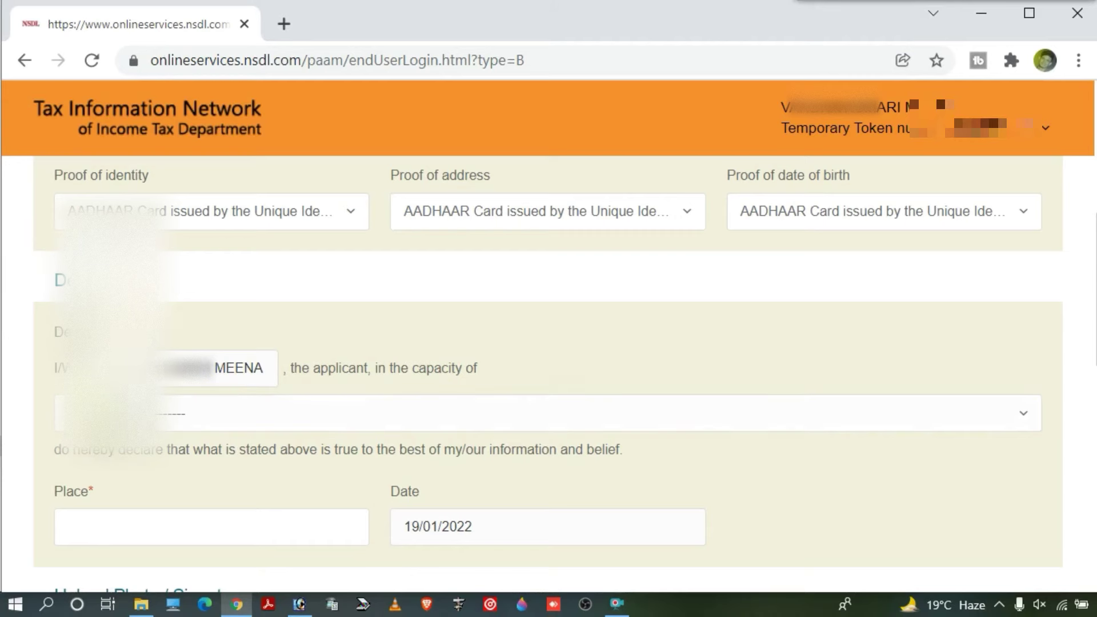
click(161, 421)
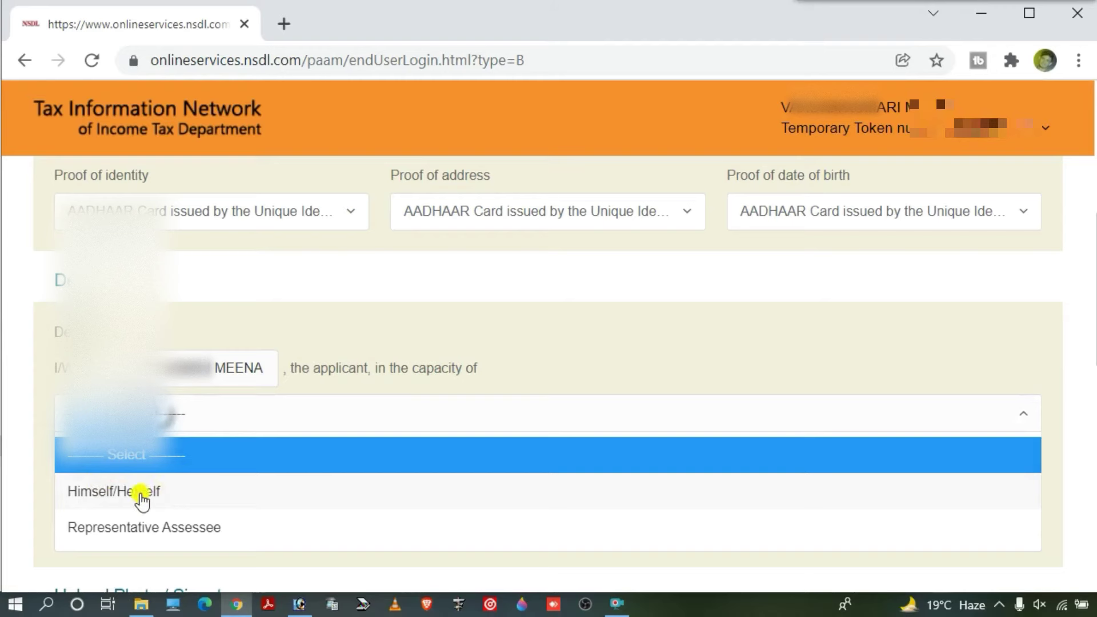
click(166, 495)
scroll(240, 474, down, 2)
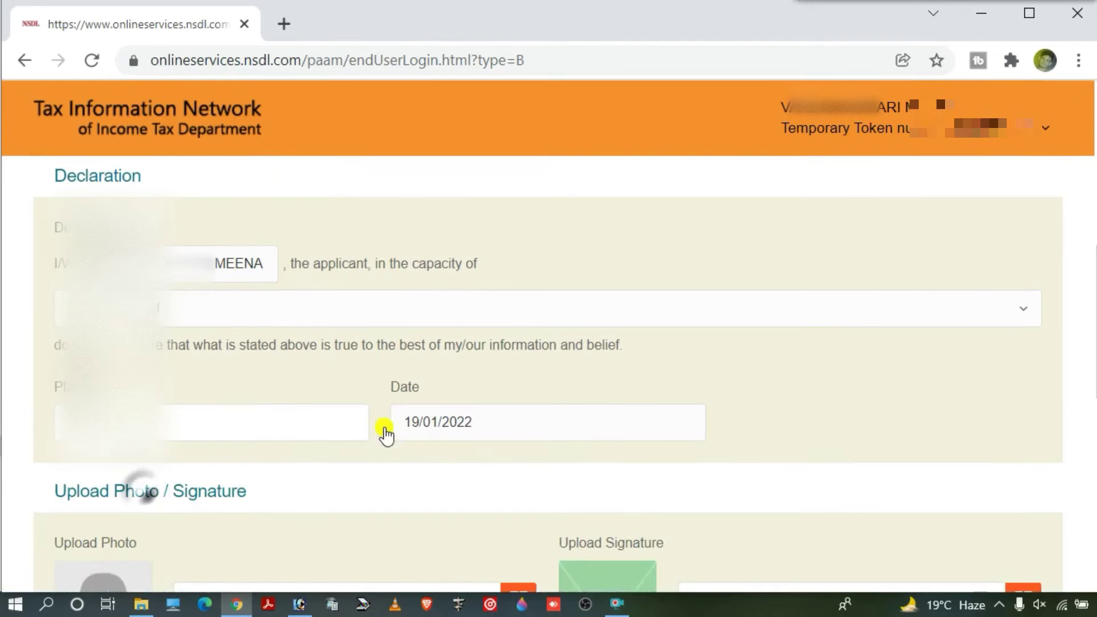
click(123, 421)
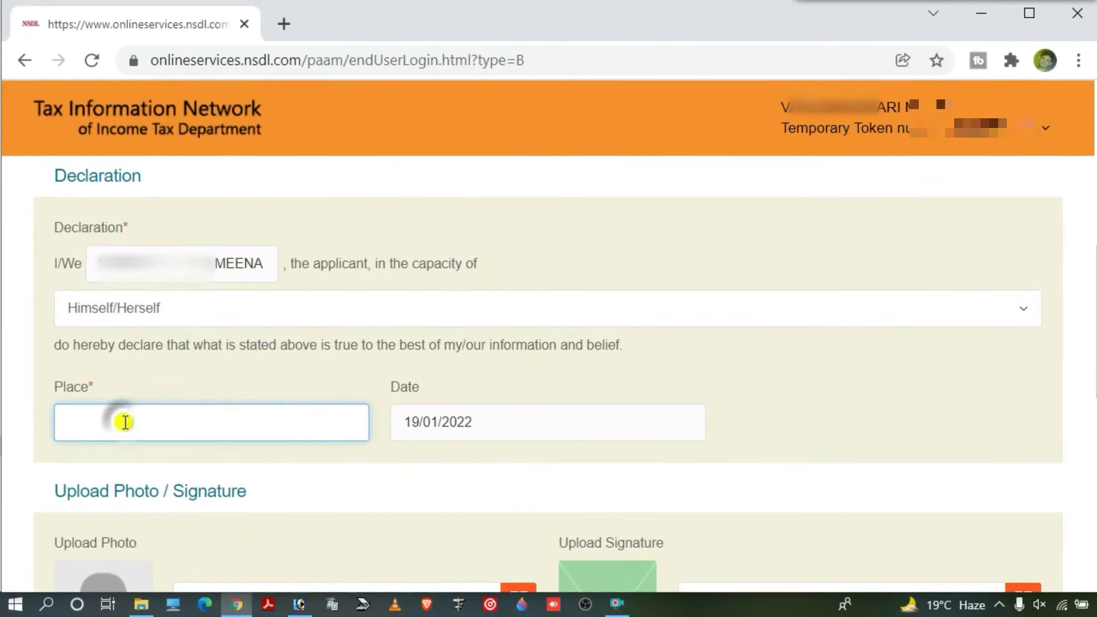
text(VU)
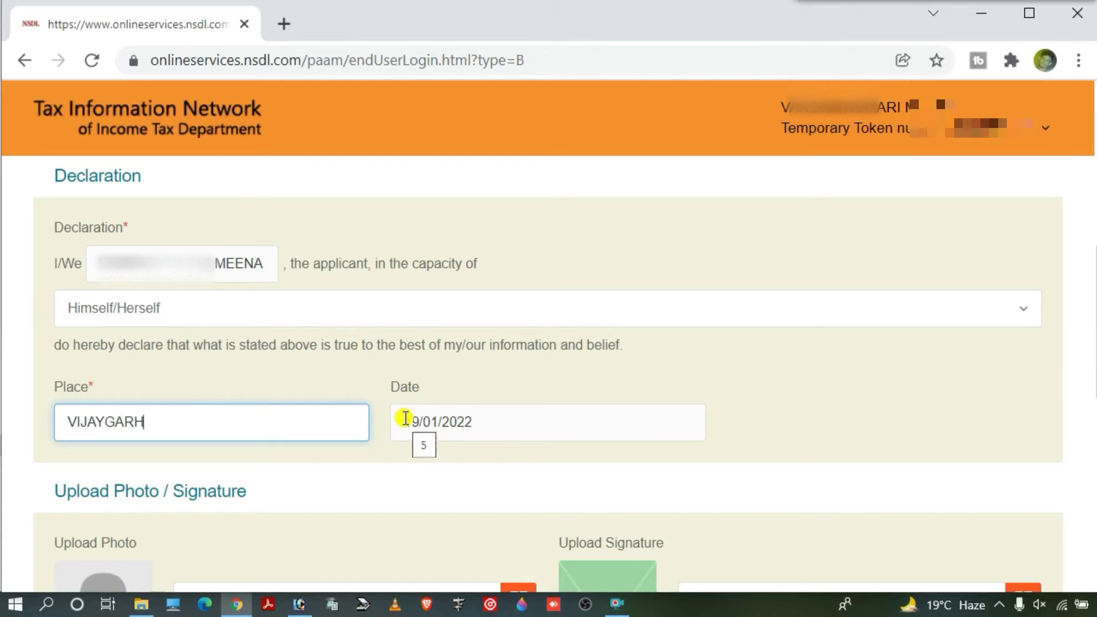
scroll(405, 419, down, 3)
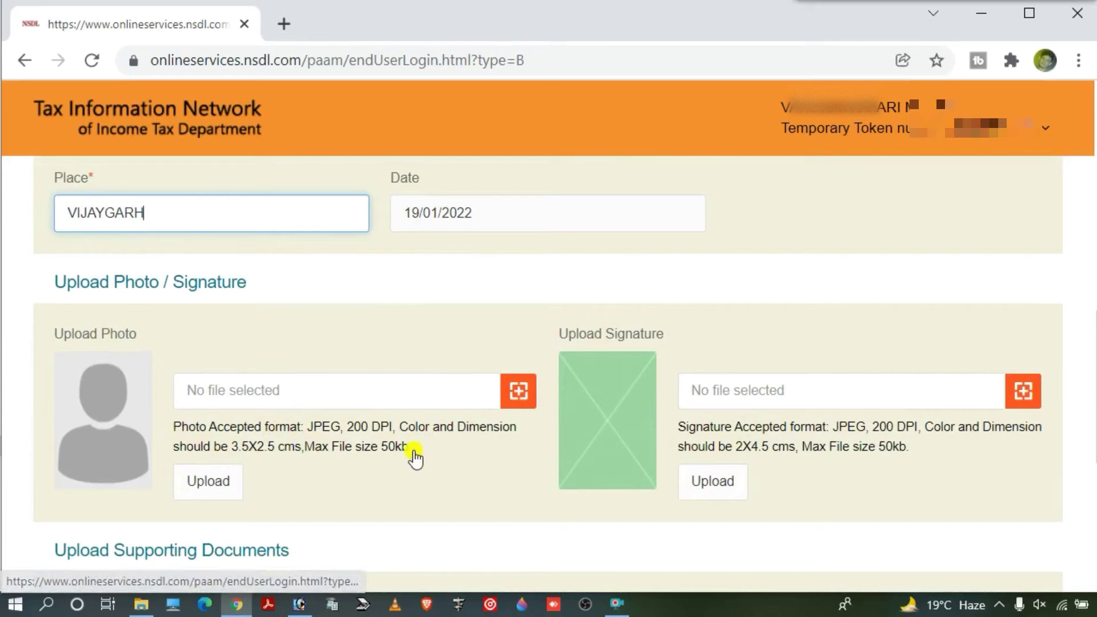
Review the required 3.5X2.5 cm photo and signature dimensions for the uploads
click(72, 425)
drag(229, 446, 291, 458)
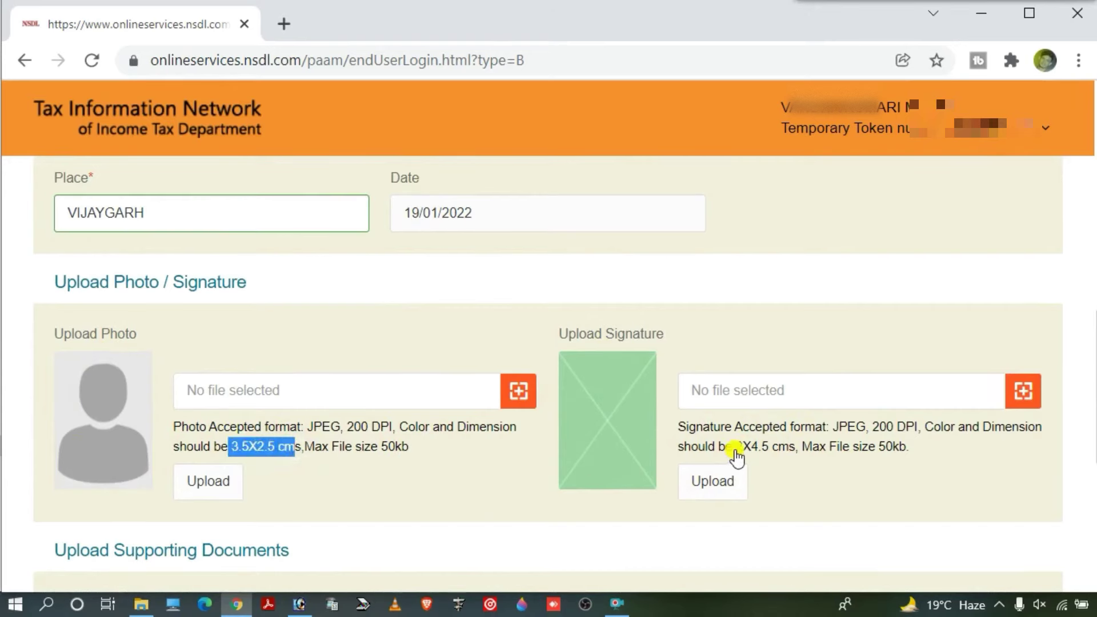
drag(726, 448, 789, 457)
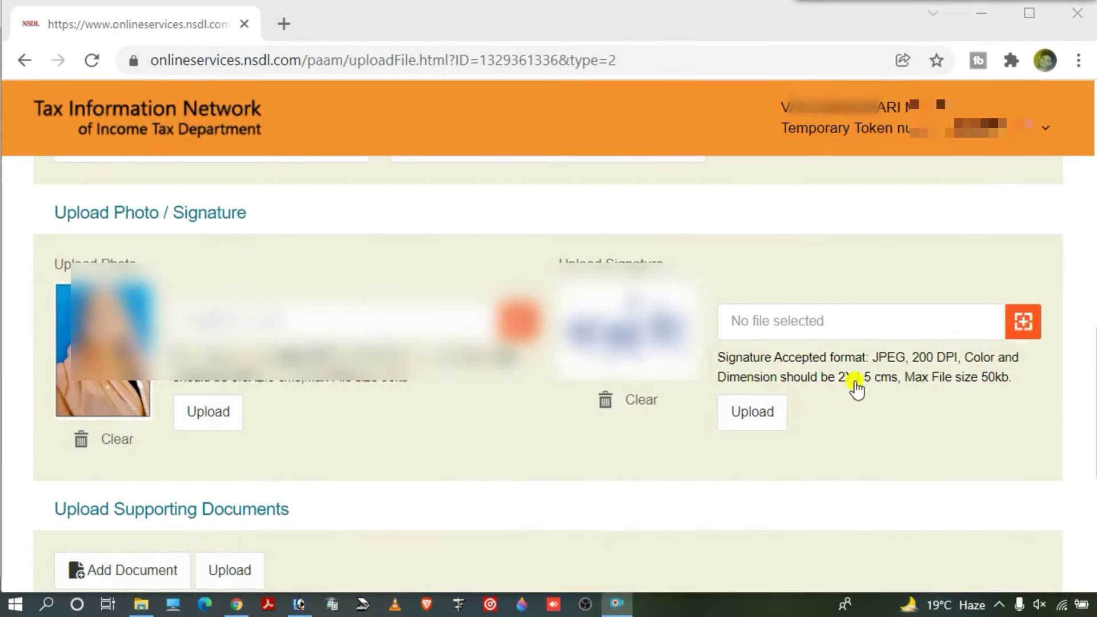
scroll(502, 394, down, 5)
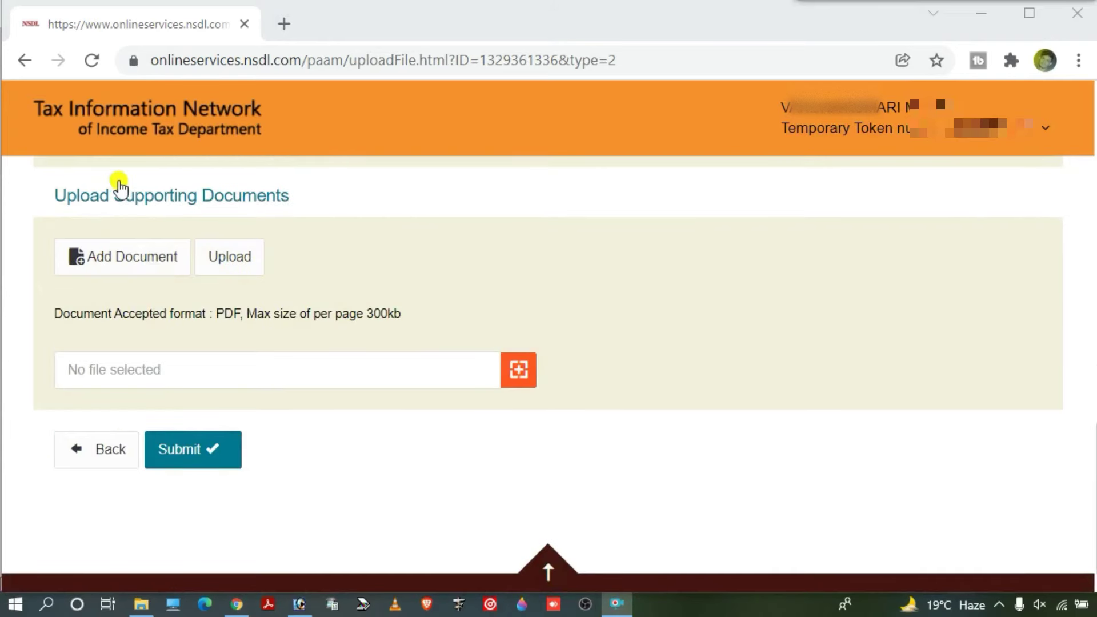
Upload Aadhar_van.pdf and confirm it is listed, within the 300kb per-page limit
drag(44, 203, 282, 208)
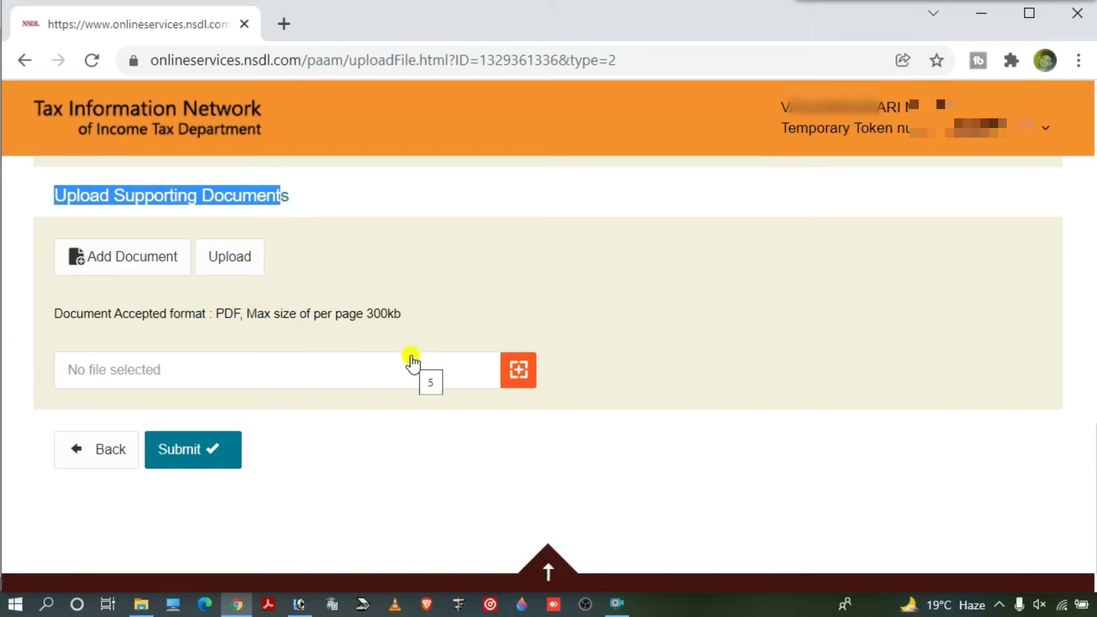
click(521, 373)
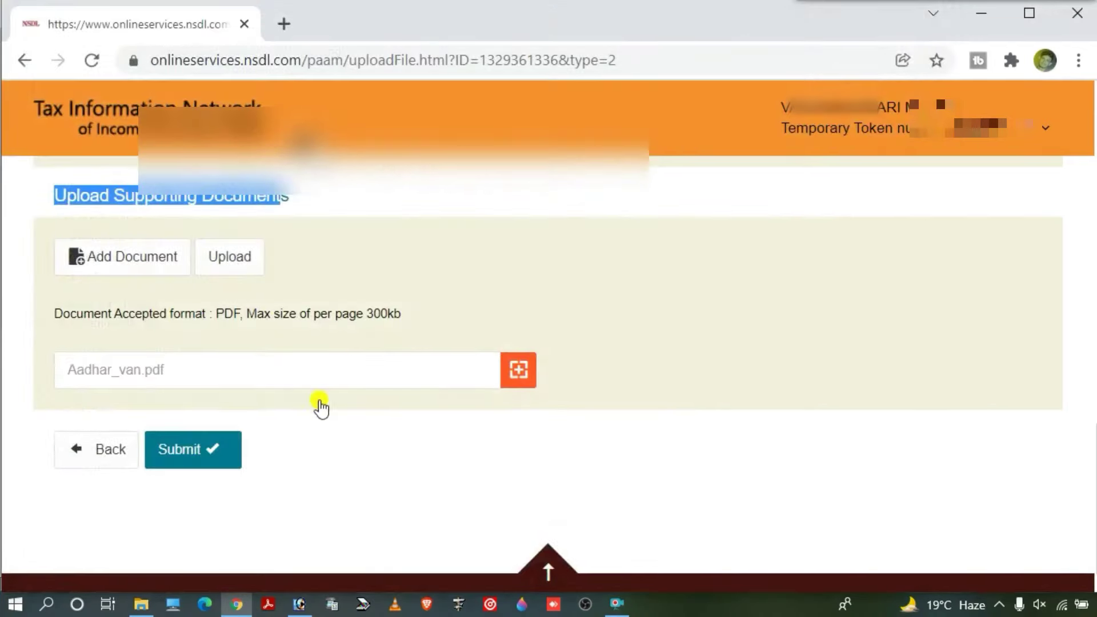
click(229, 258)
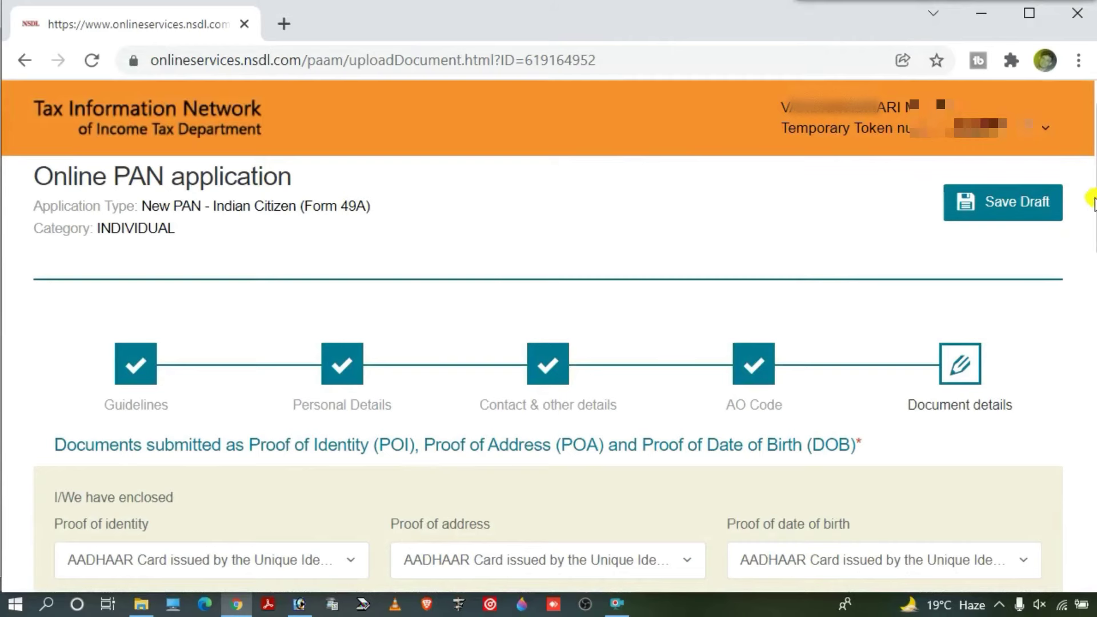
drag(1092, 185, 1083, 503)
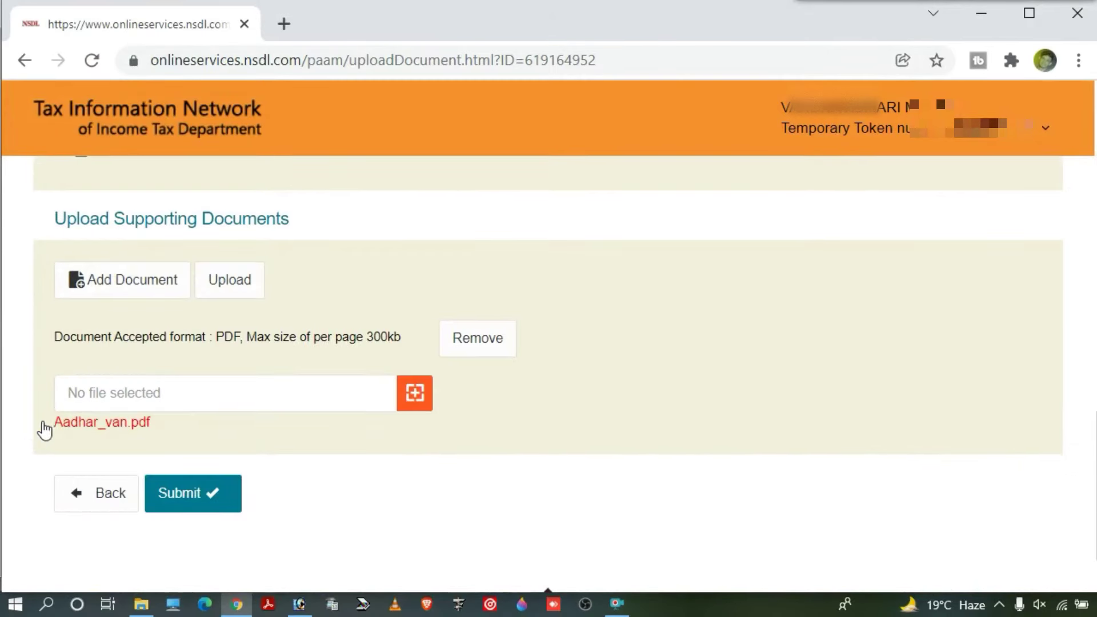
drag(45, 432, 147, 433)
click(162, 432)
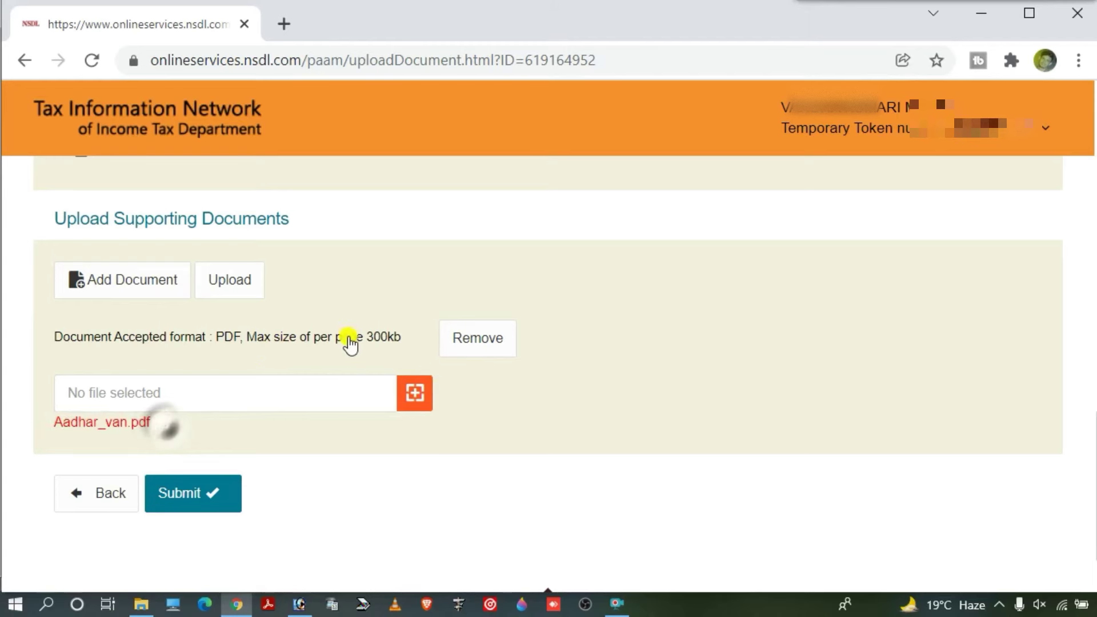
drag(363, 339, 382, 339)
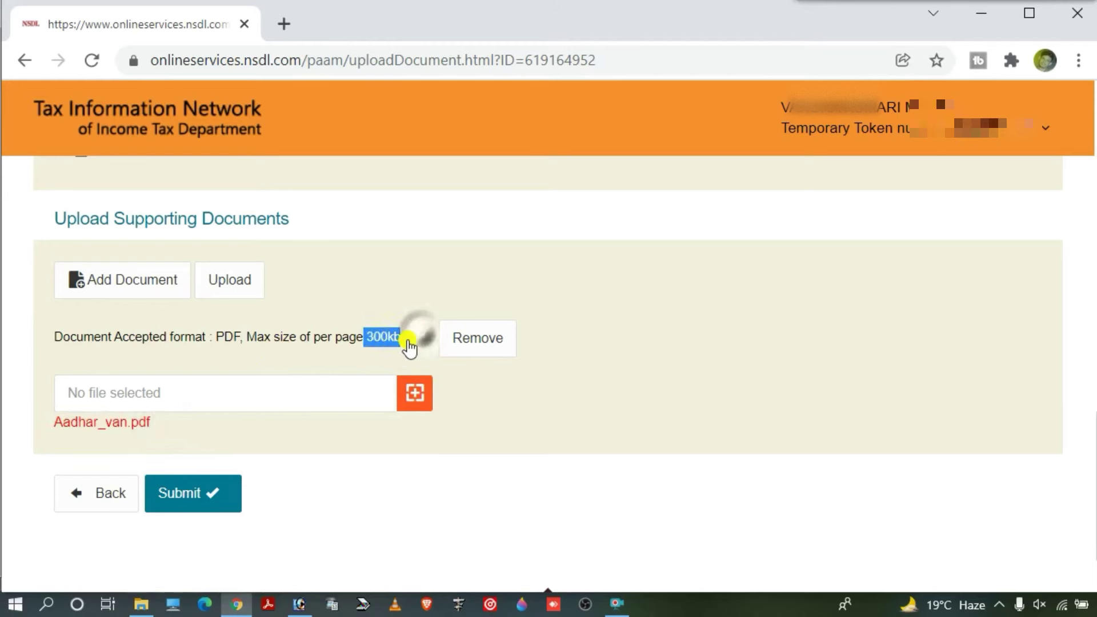
click(379, 340)
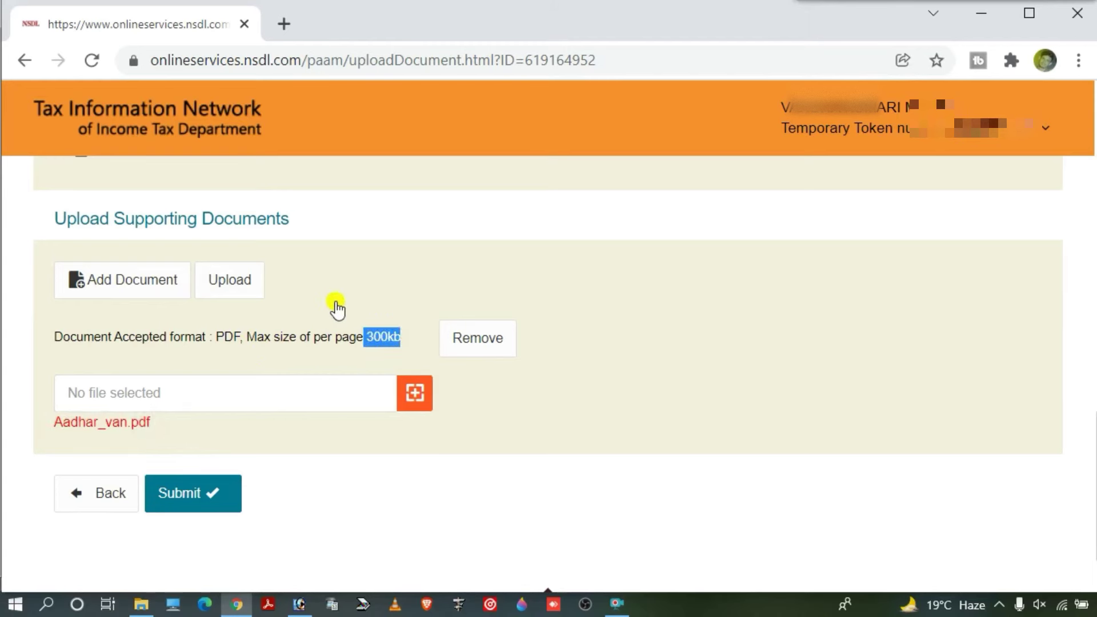
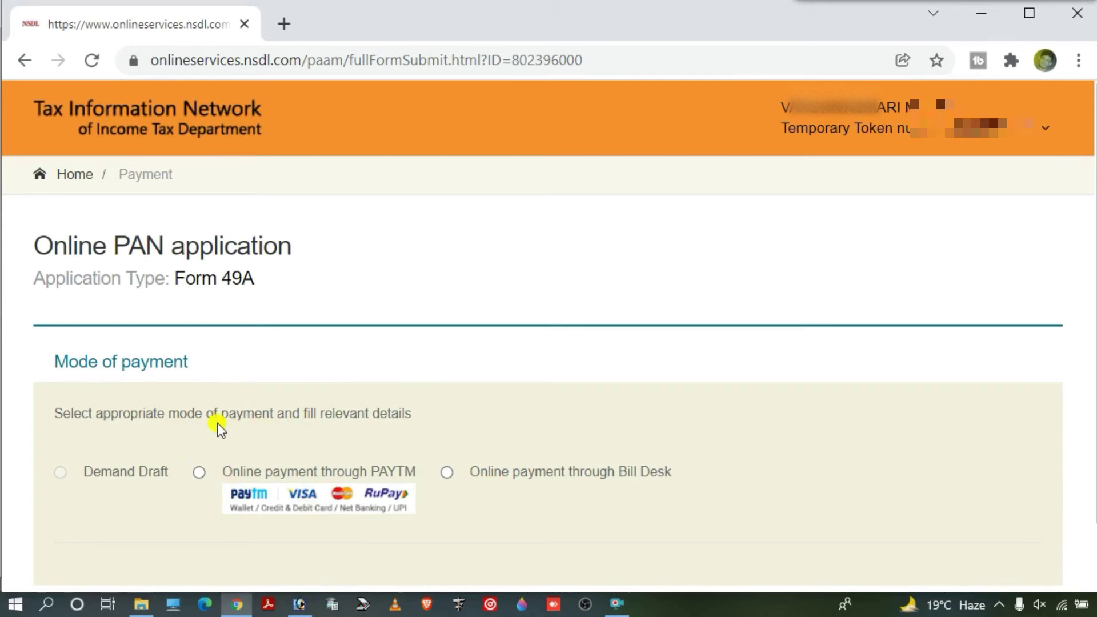
Choose online payment through Bill Desk and check the 106.90 fee amount
scroll(342, 427, down, 1)
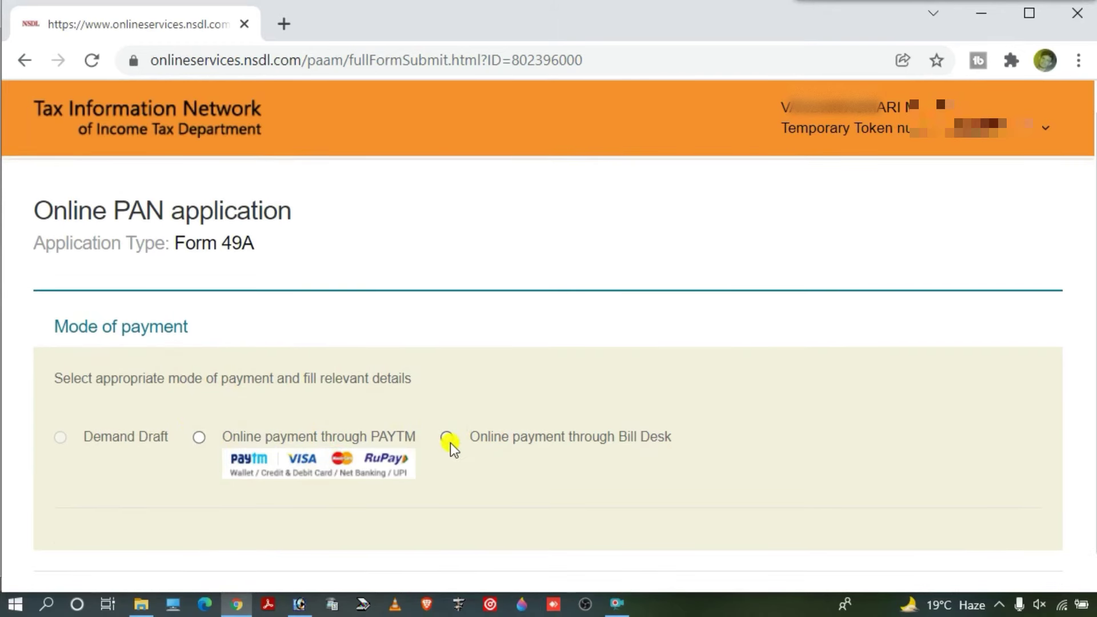
click(447, 438)
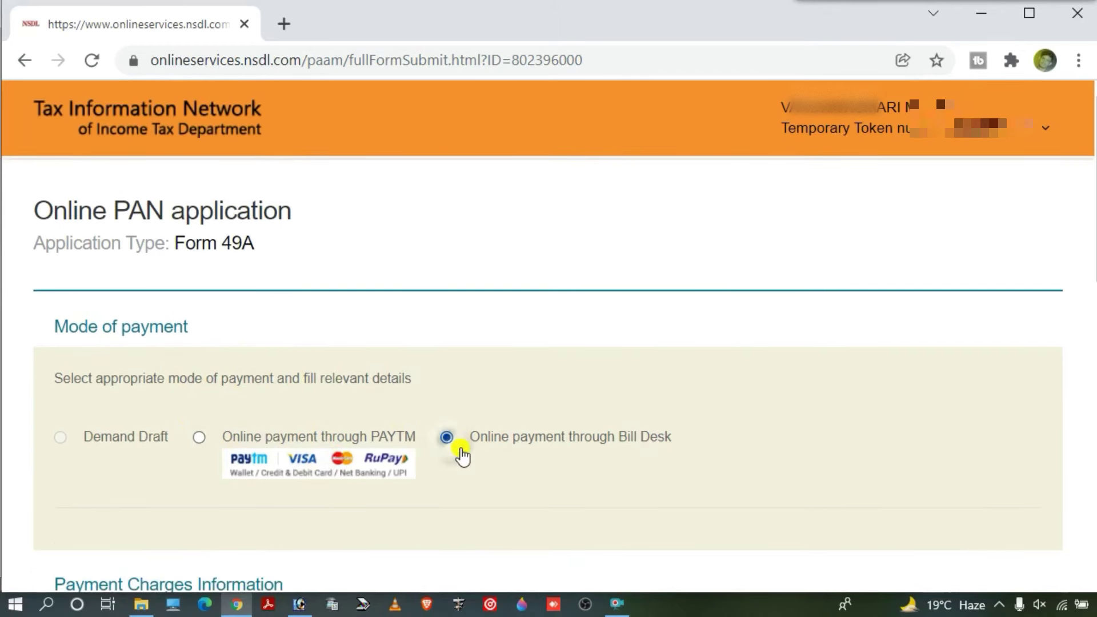
scroll(446, 443, down, 4)
scroll(275, 445, down, 3)
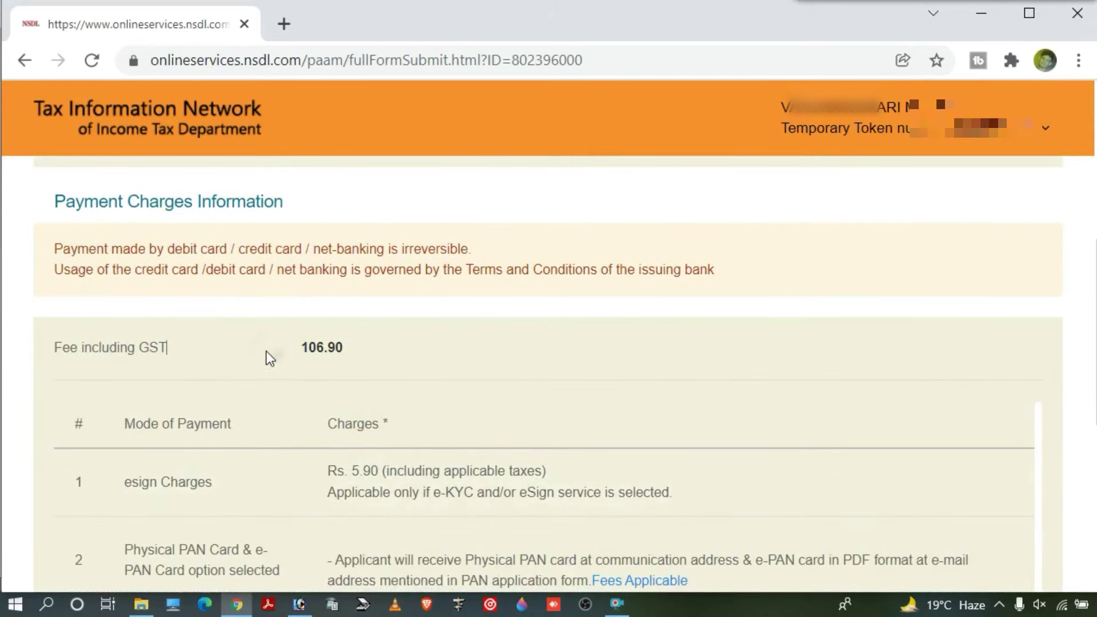
drag(272, 355, 372, 354)
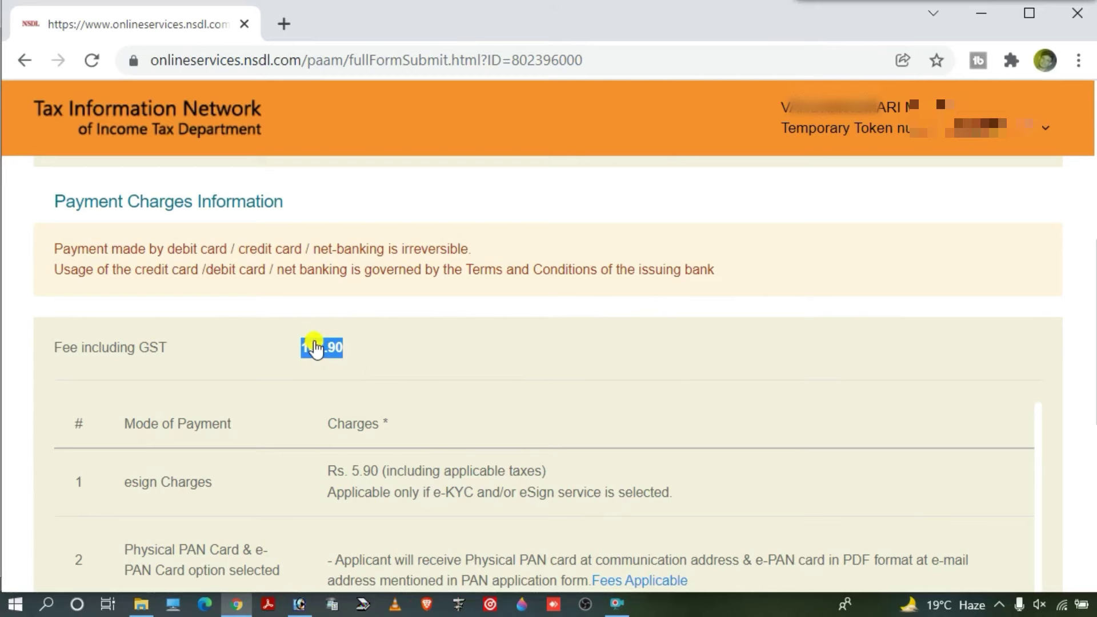
scroll(314, 349, down, 6)
scroll(172, 412, down, 3)
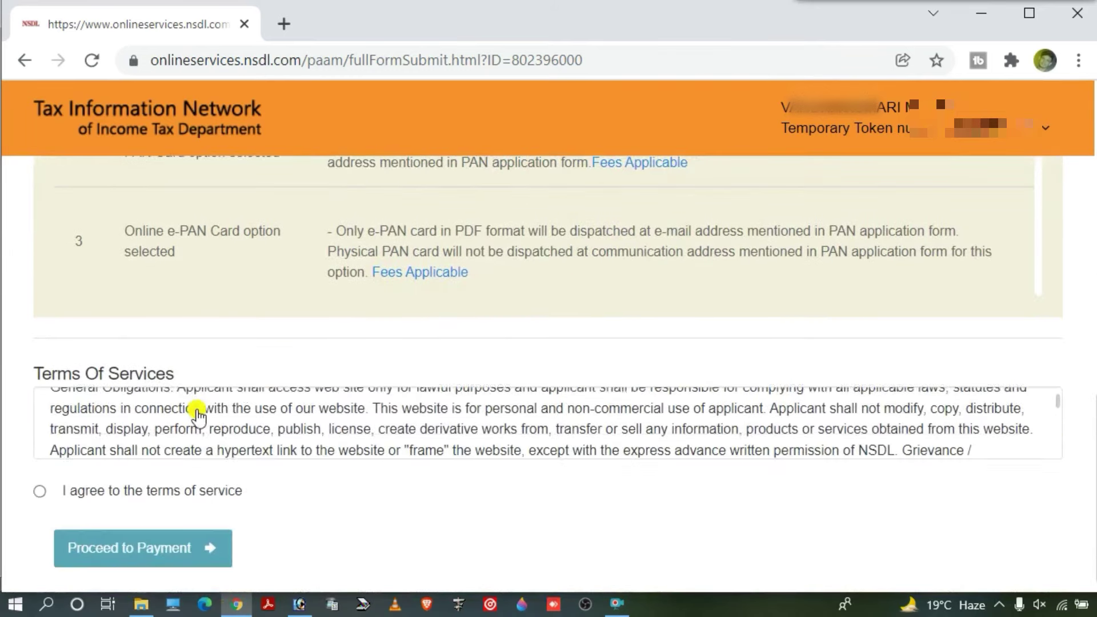
Accept the terms of service and confirm the 106.90 payment to reach the gateway
click(38, 491)
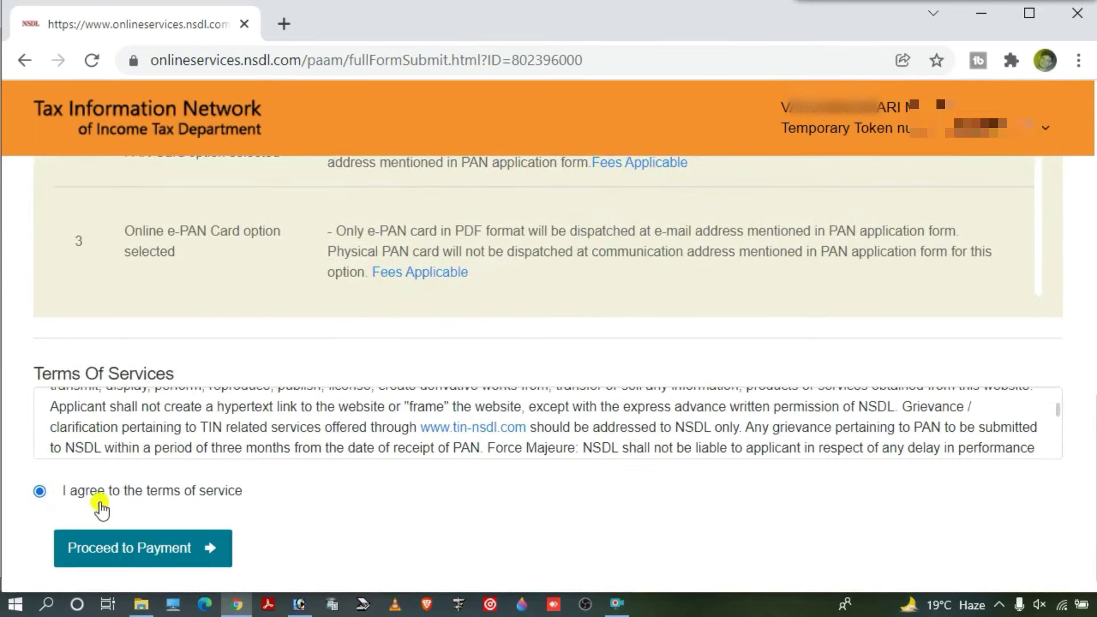
click(143, 548)
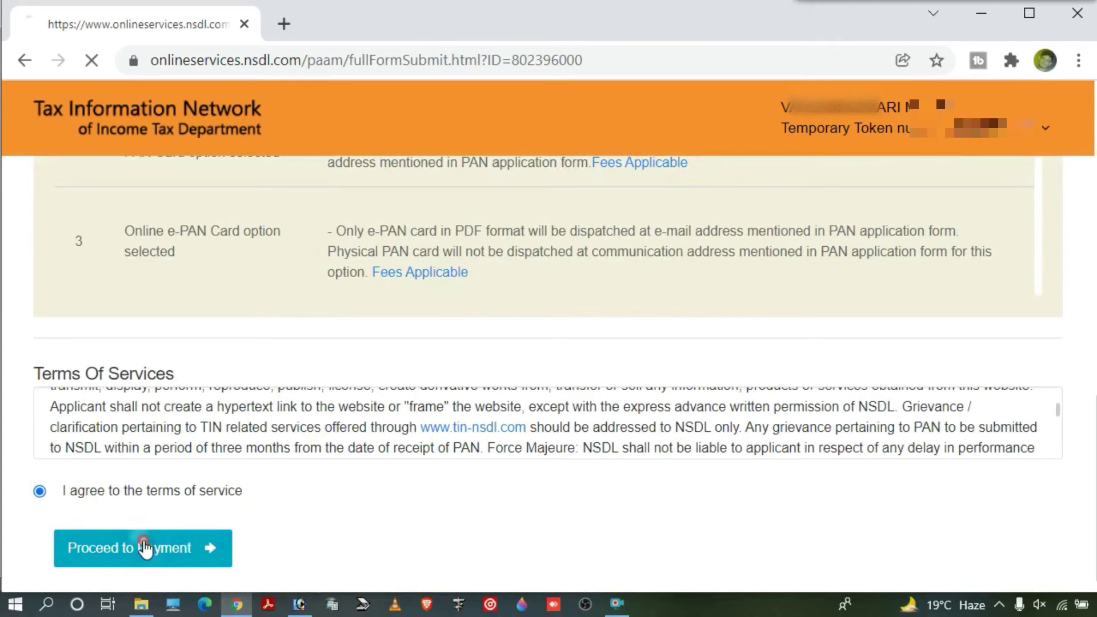
scroll(160, 343, down, 2)
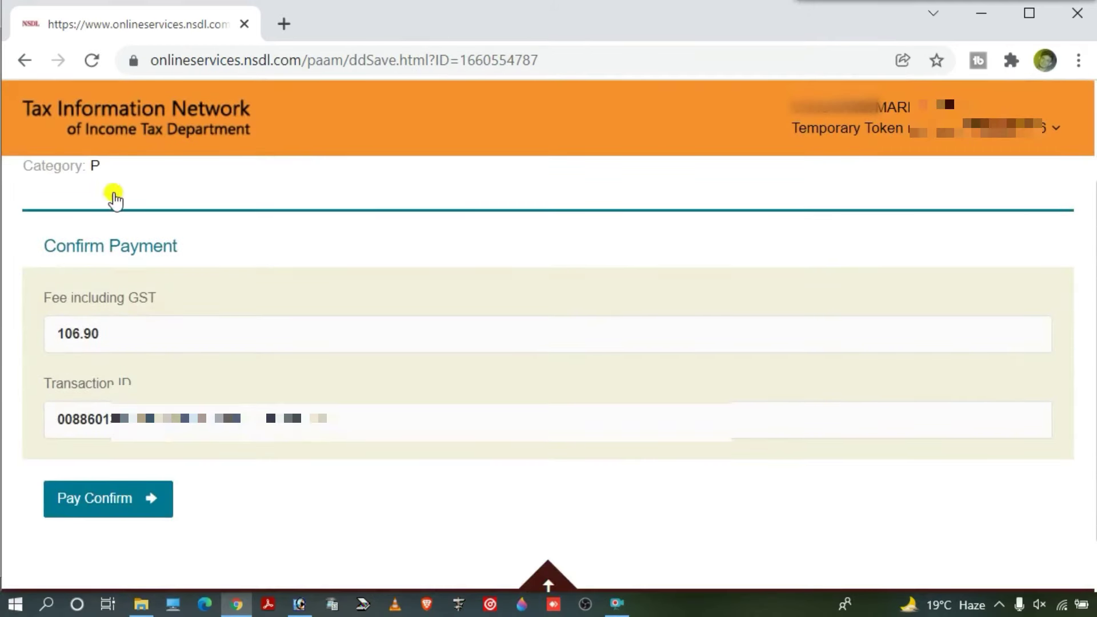
drag(30, 251, 194, 253)
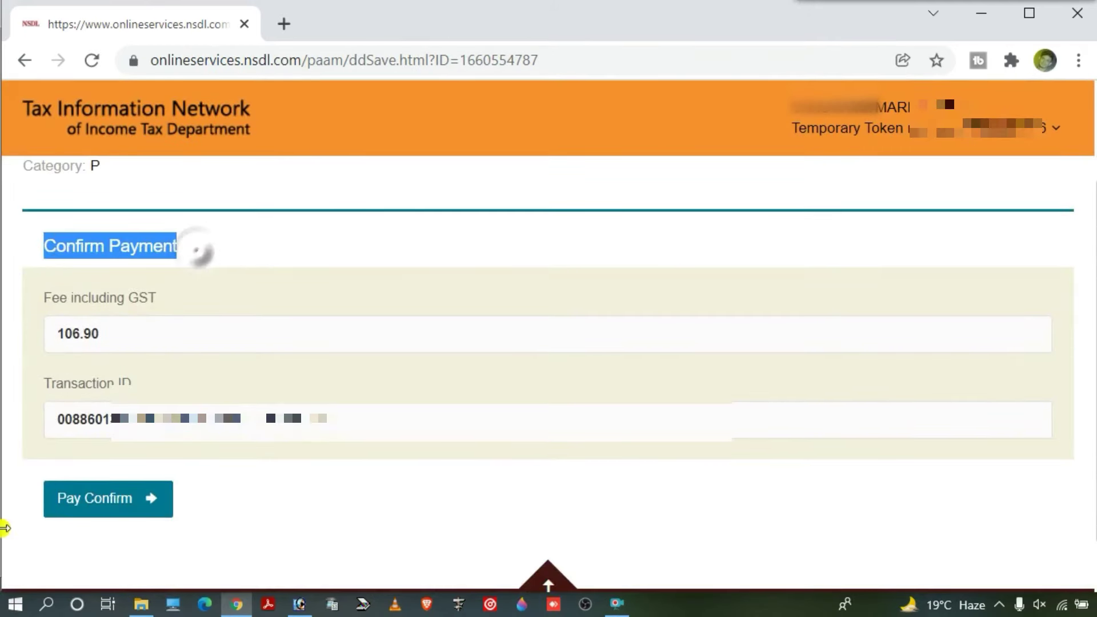
click(143, 504)
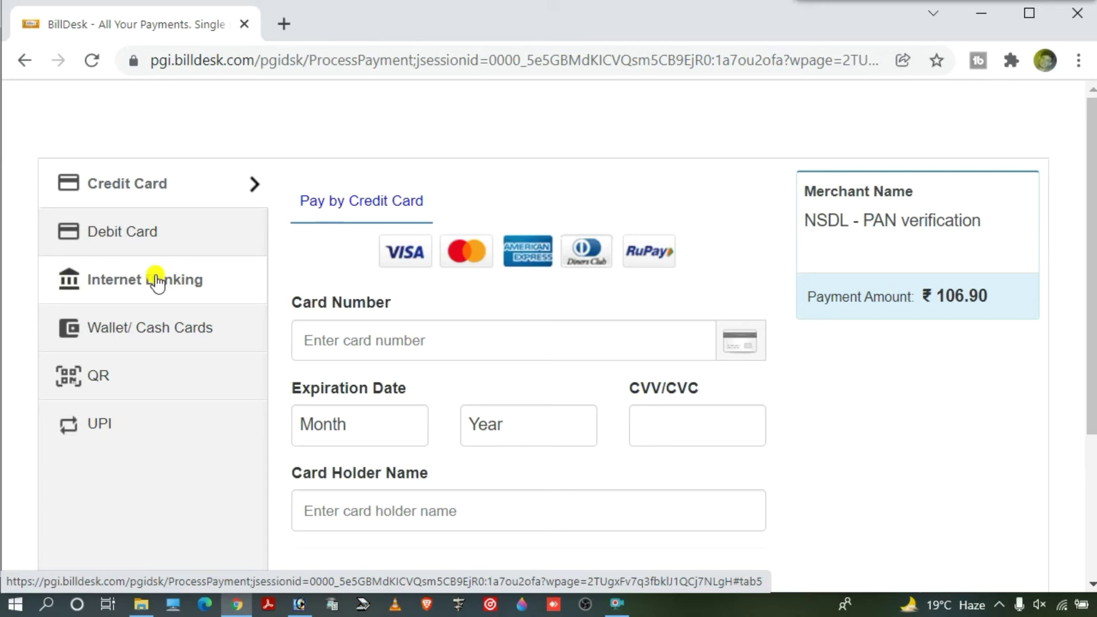
Pay by Internet Banking with State Bank of India and submit the payment
click(116, 278)
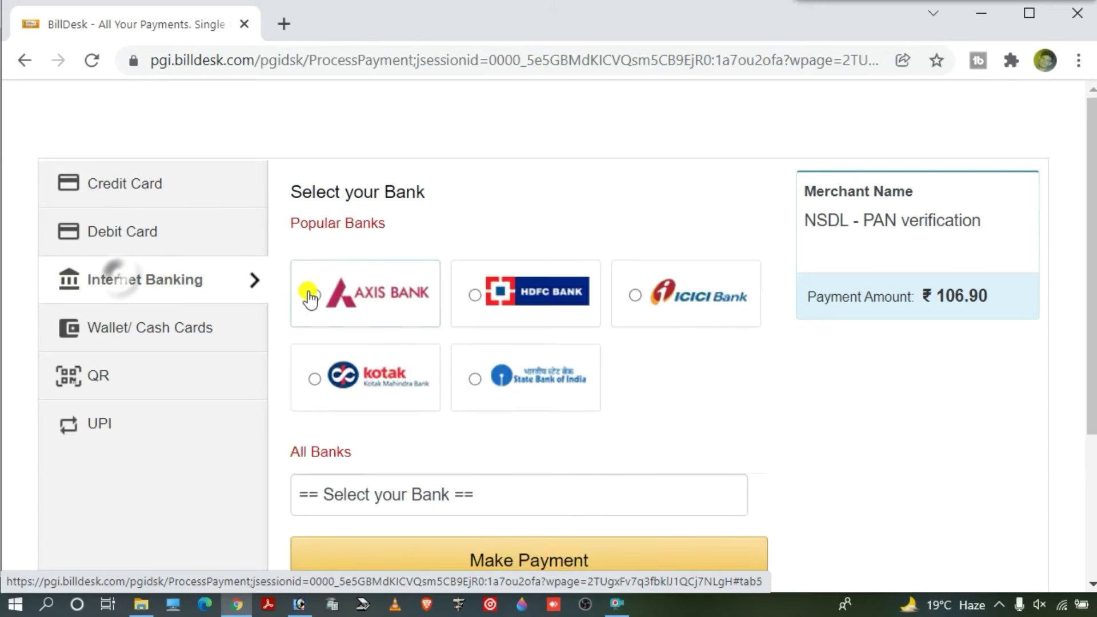
click(474, 380)
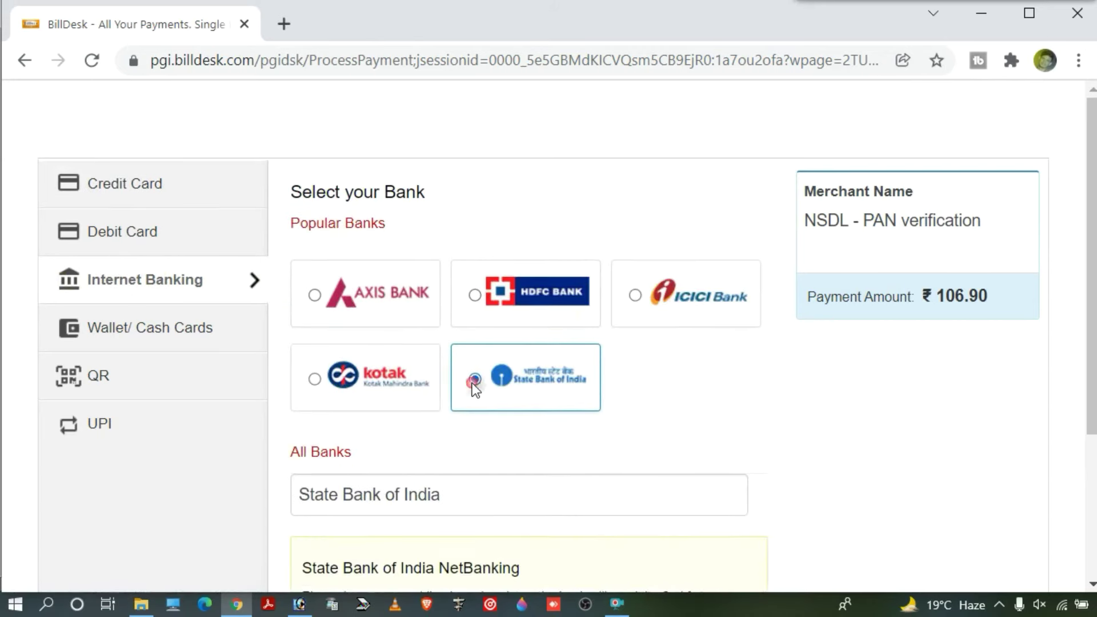
scroll(457, 383, down, 4)
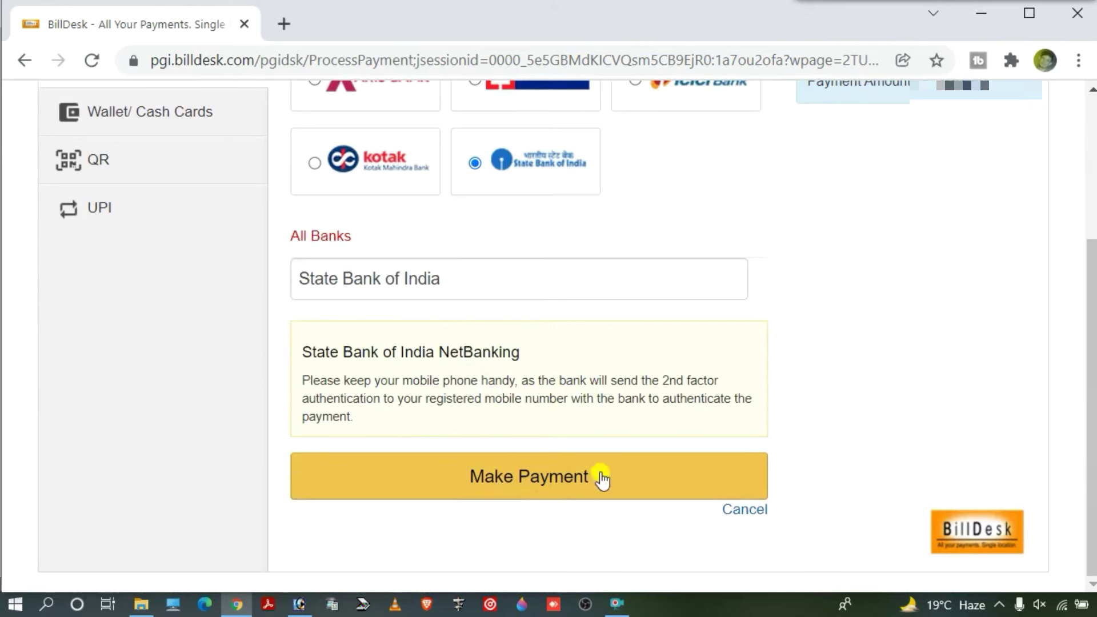
click(588, 479)
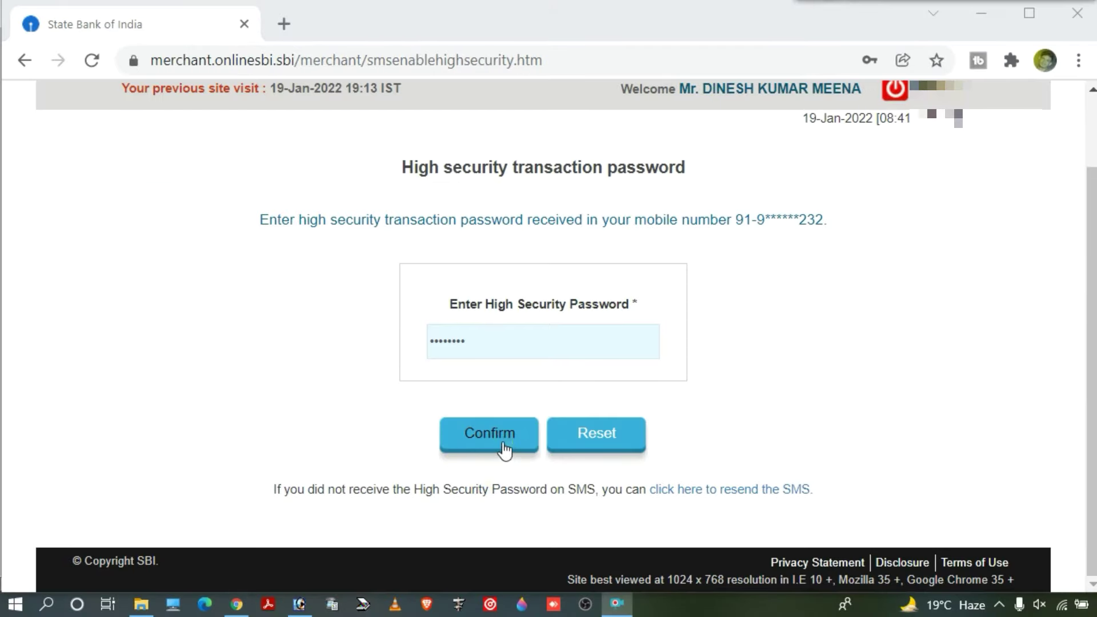
Confirm the SMS high security password so the SBI payment to NSDL succeeds
click(505, 452)
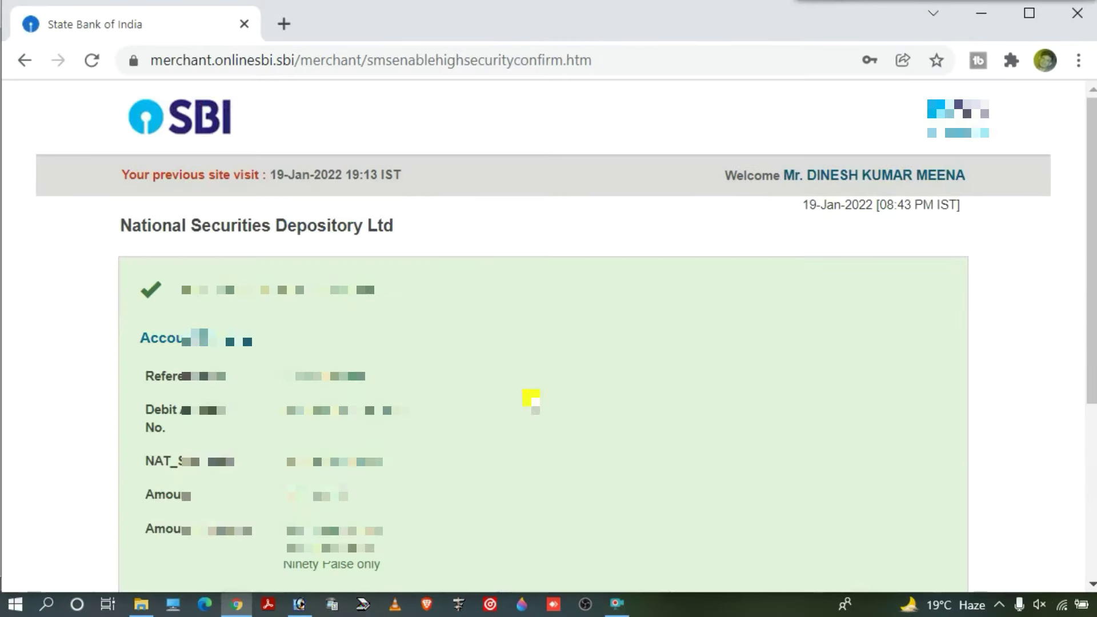
scroll(531, 398, down, 2)
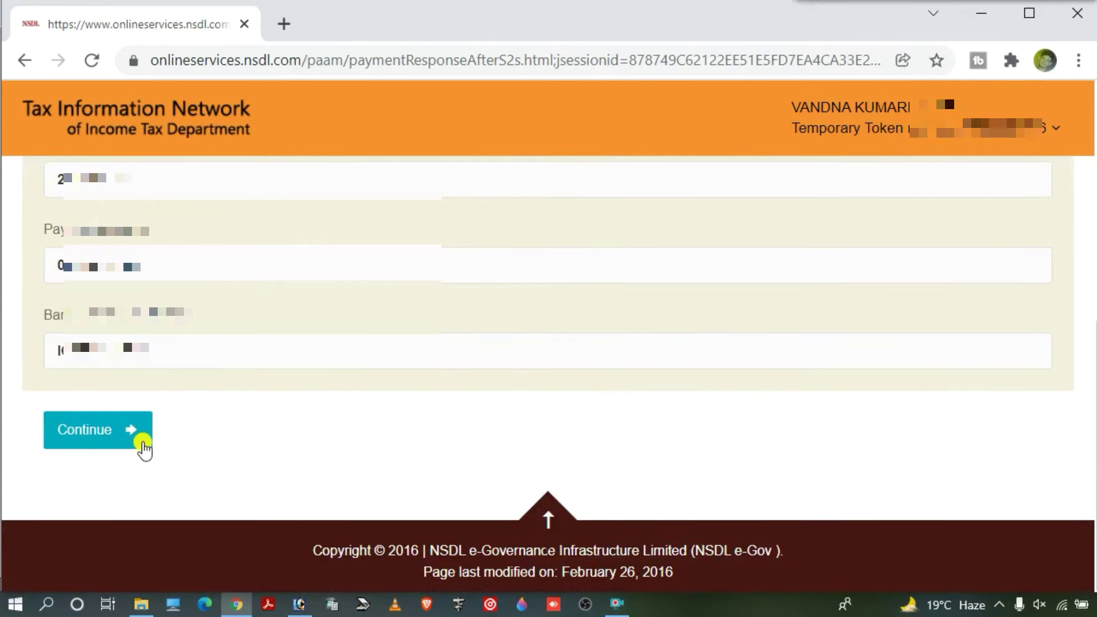
Continue past payment, consent to using Aadhaar details for e-signing, and authenticate
click(113, 426)
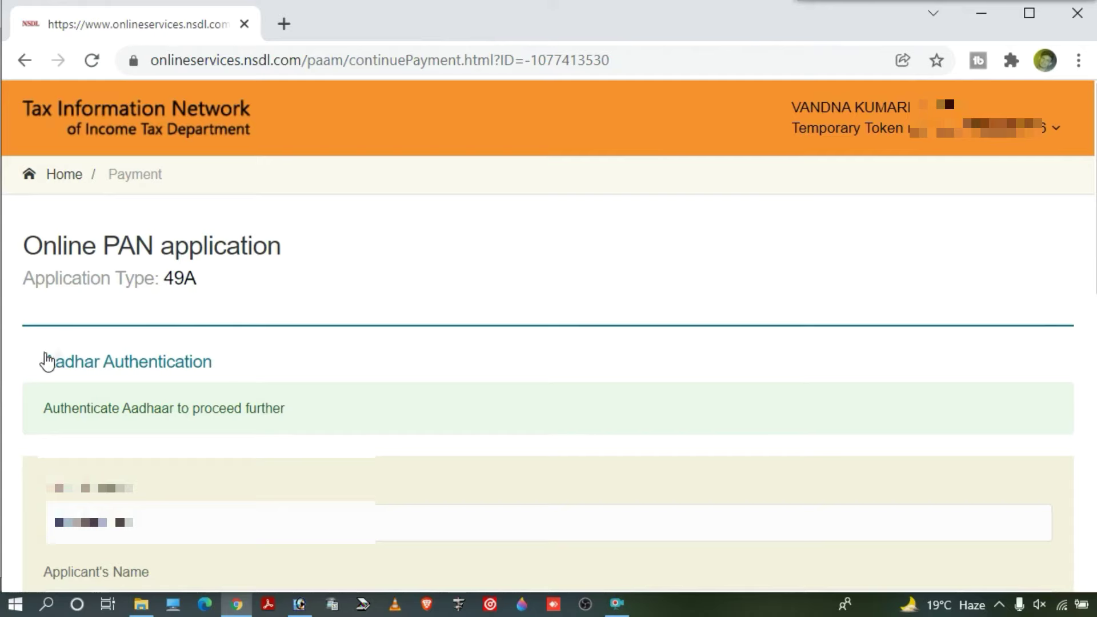
drag(47, 361, 216, 360)
scroll(206, 443, down, 7)
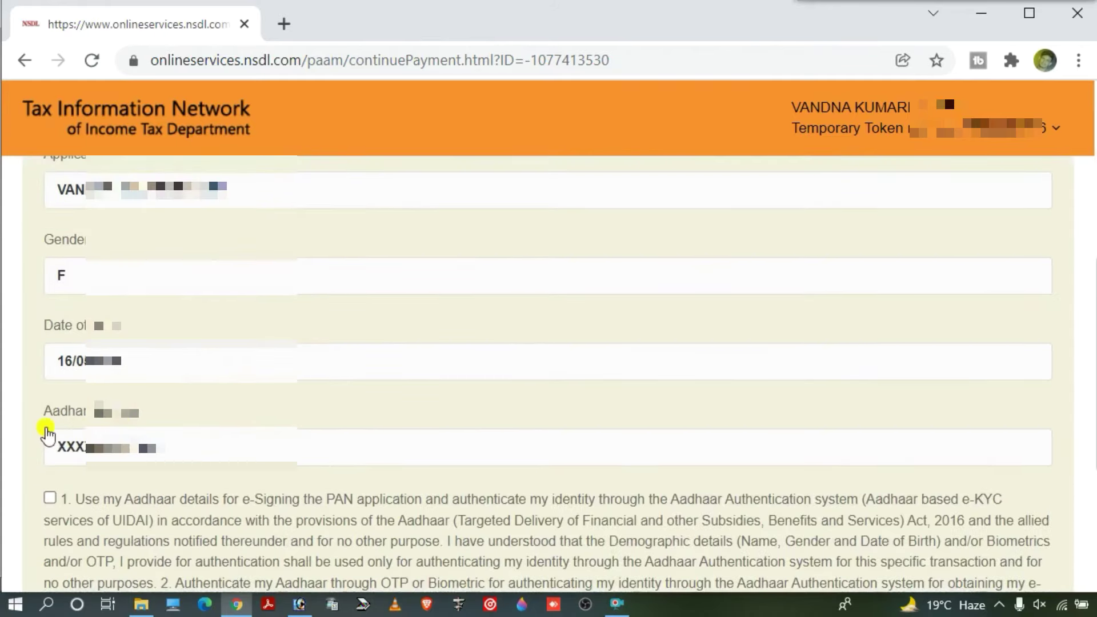
scroll(47, 434, down, 4)
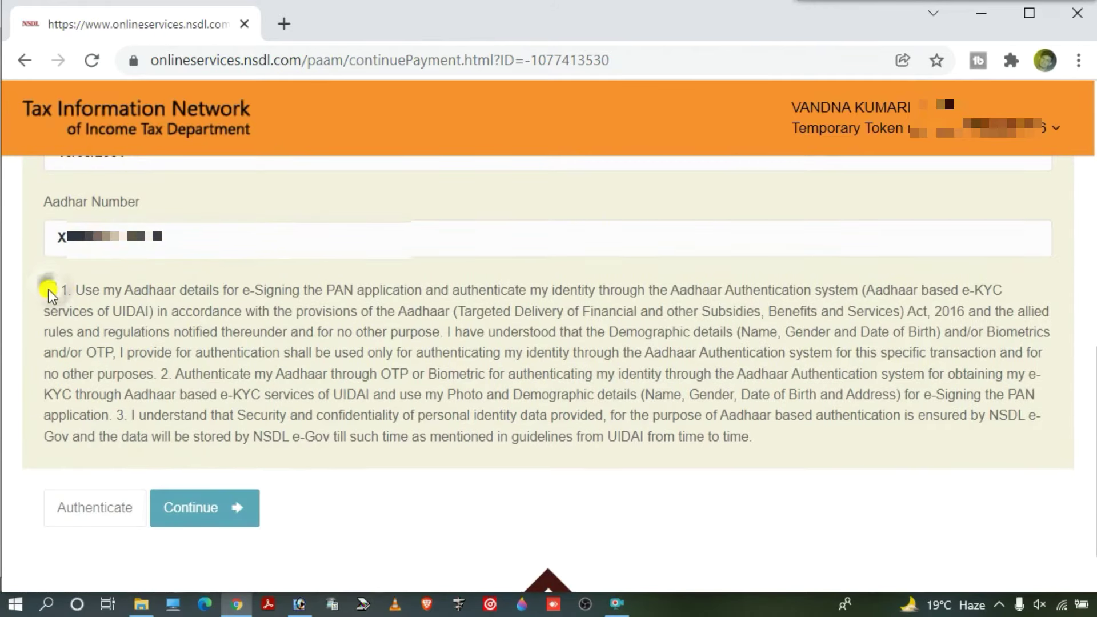
click(49, 288)
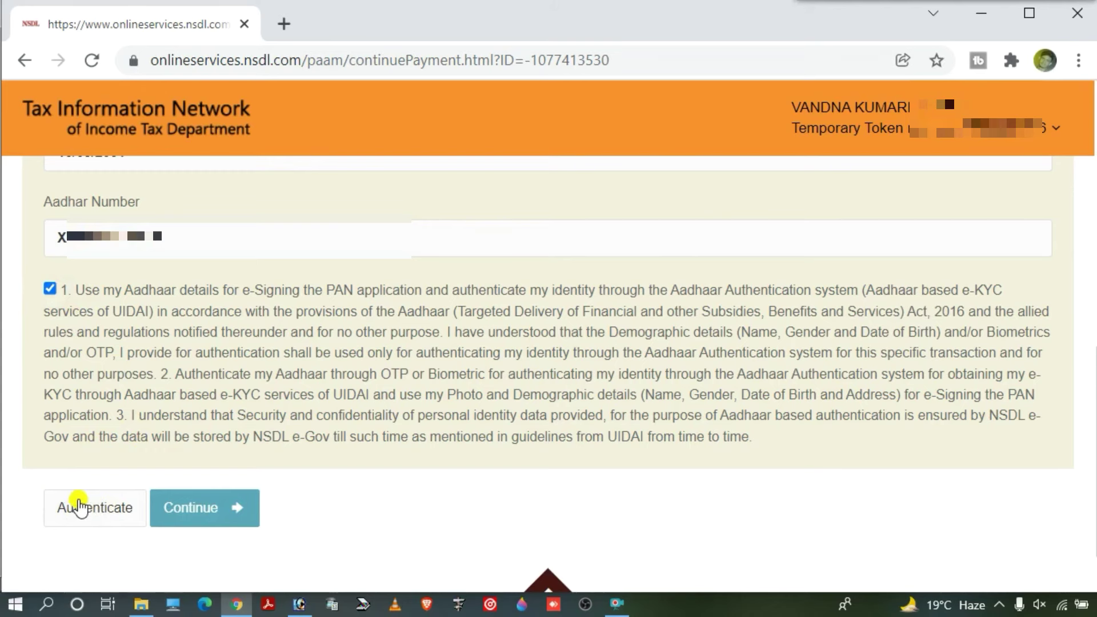
click(82, 505)
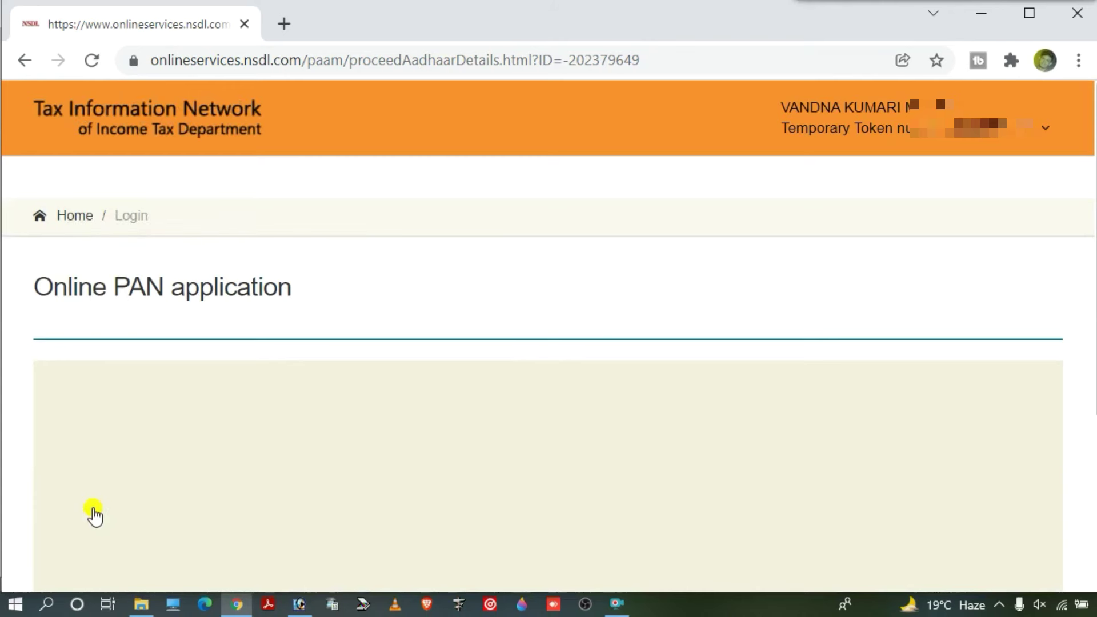
Request the Aadhaar OTP, paste the received code, and submit it for verification
scroll(326, 272, down, 4)
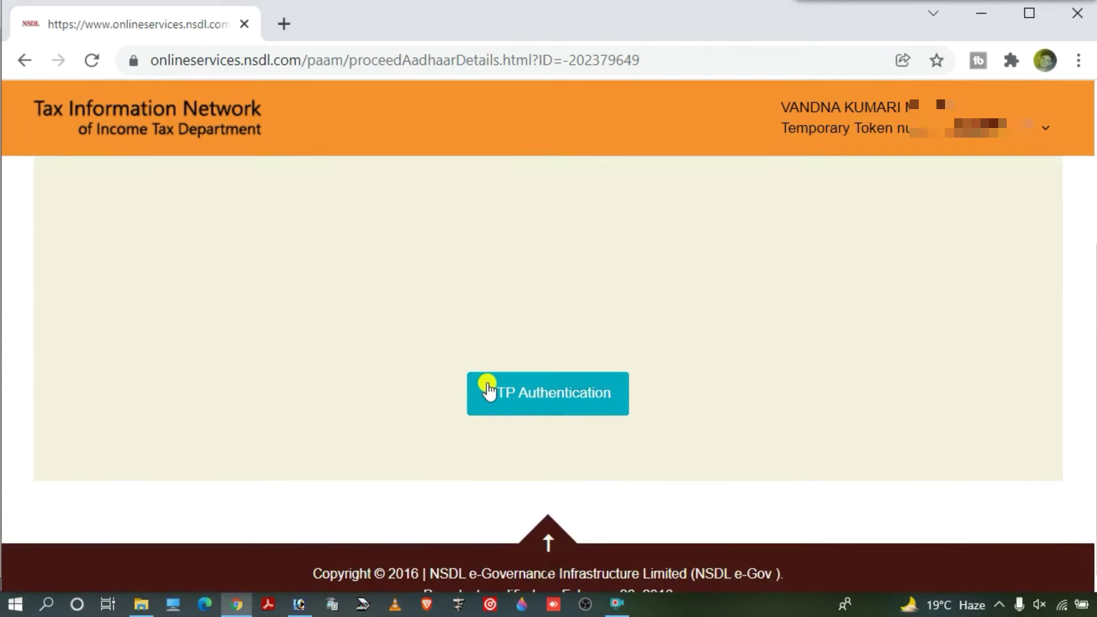
click(528, 399)
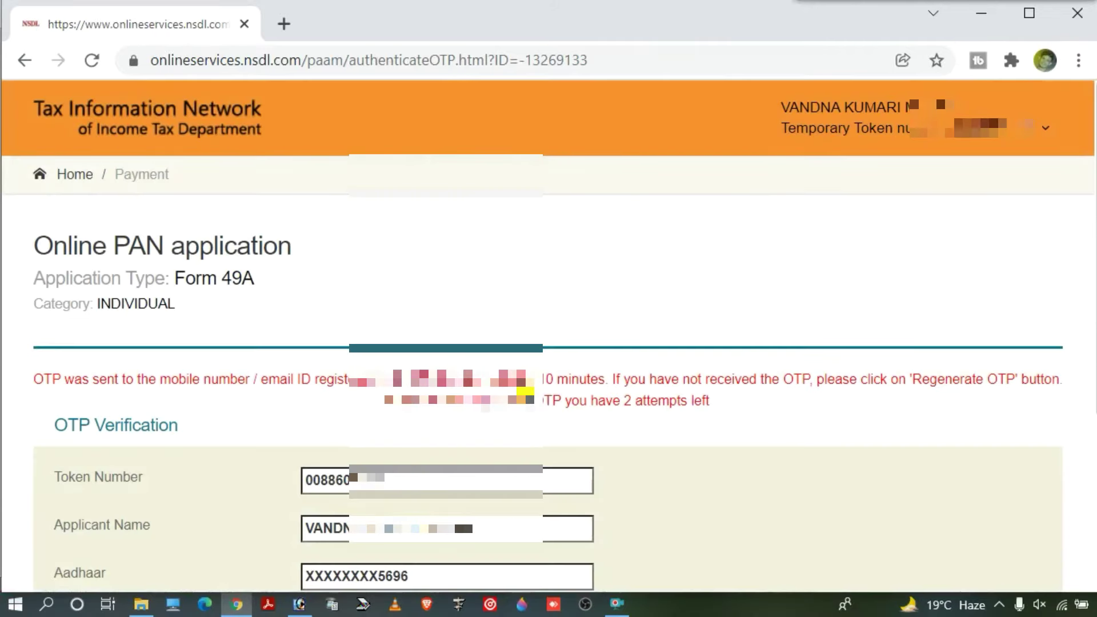
scroll(503, 422, down, 4)
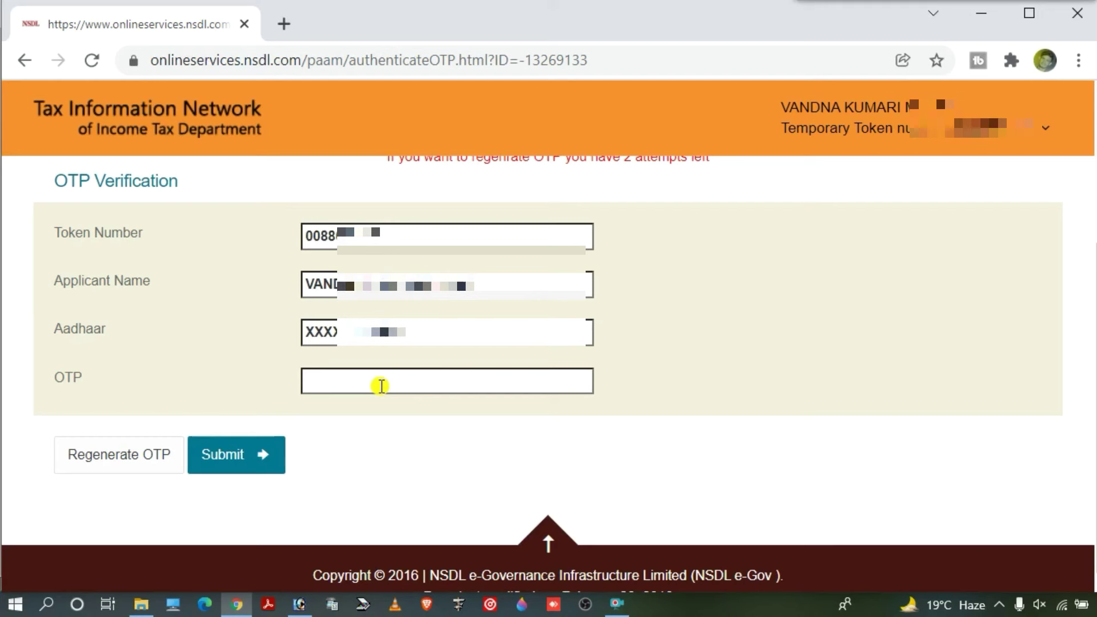
click(382, 386)
key(ctrl+v)
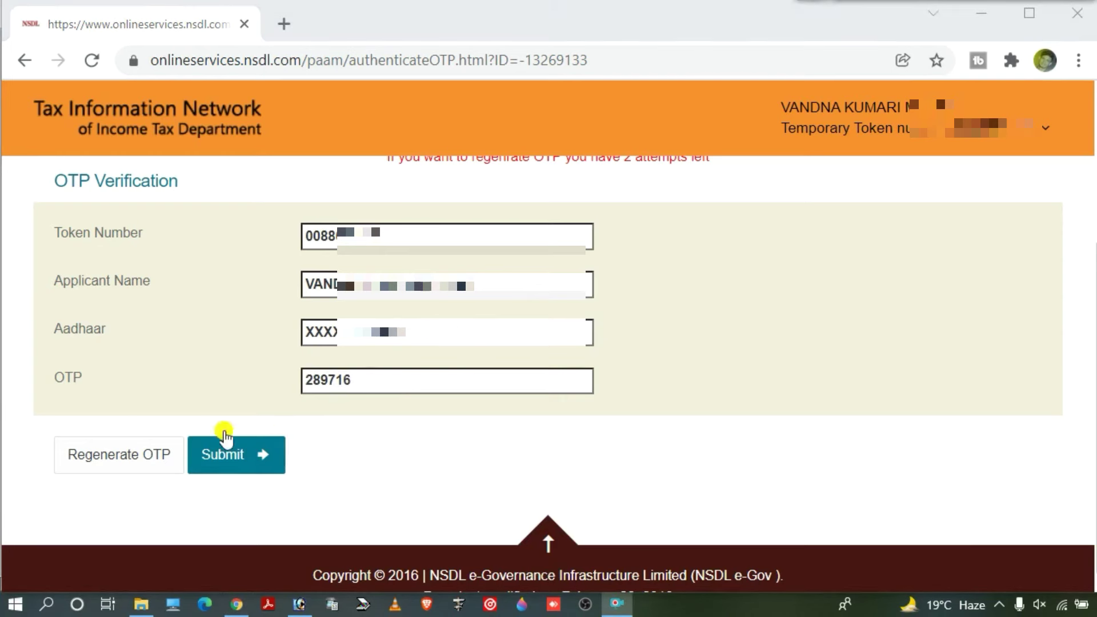
click(237, 456)
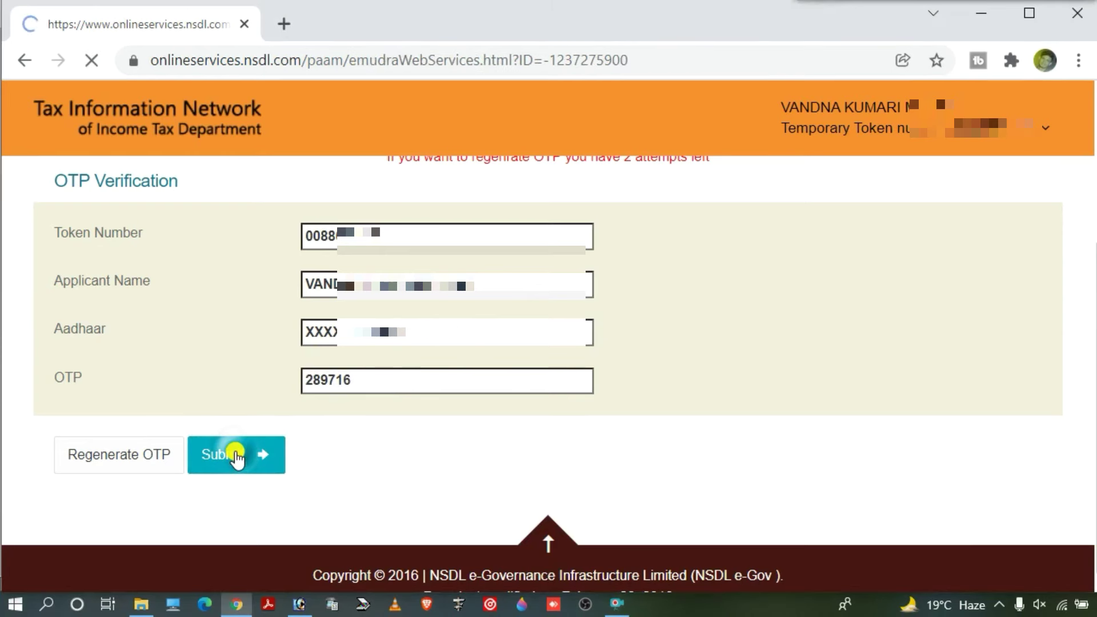
Proceed with eSign to sign the Form 49A application
scroll(522, 490, down, 2)
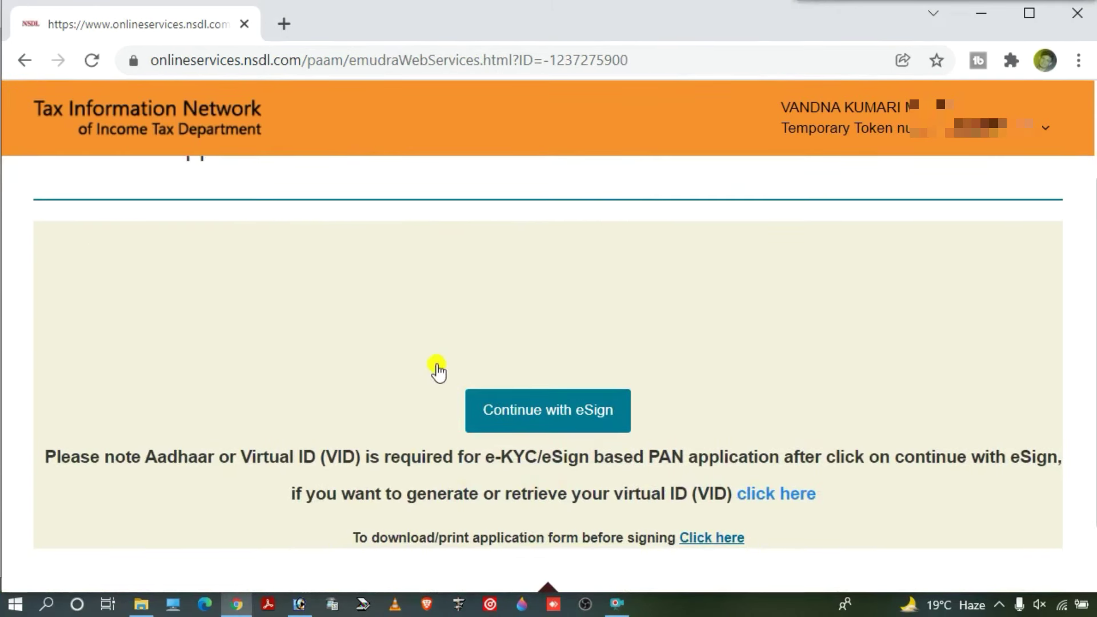
scroll(479, 244, up, 1)
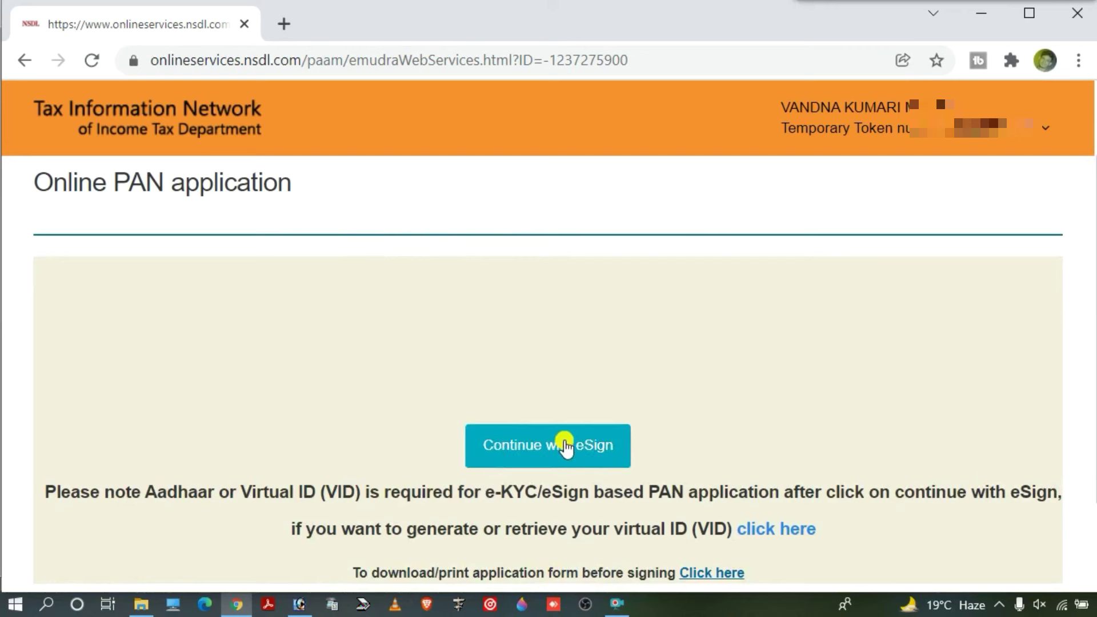
click(546, 449)
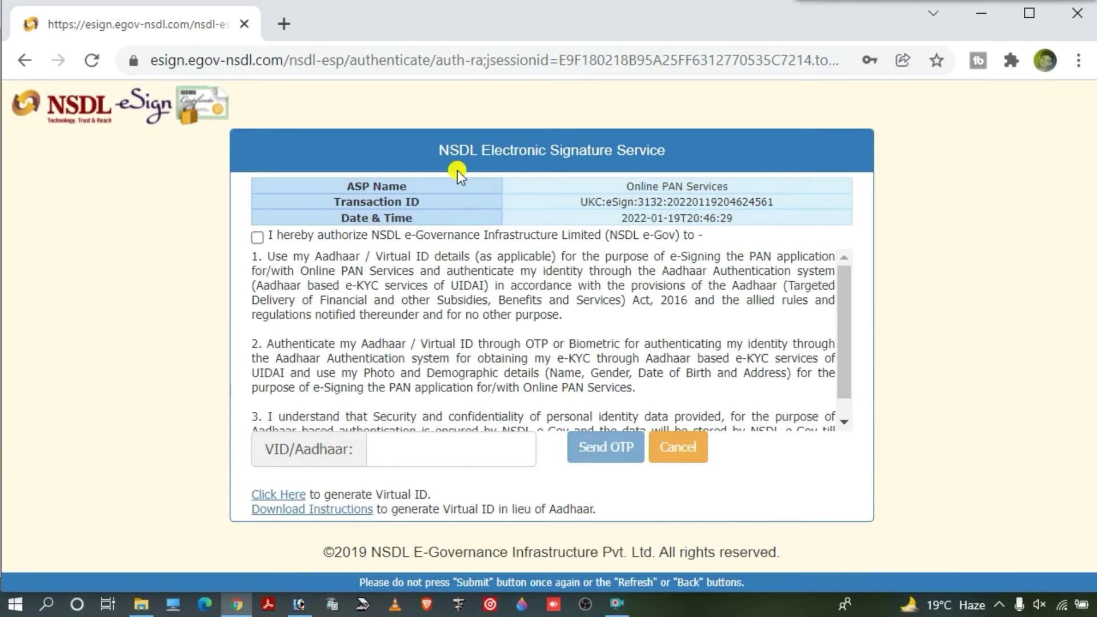
Authorize NSDL eSign, enter the applicant's Aadhaar number, and request an OTP
click(258, 237)
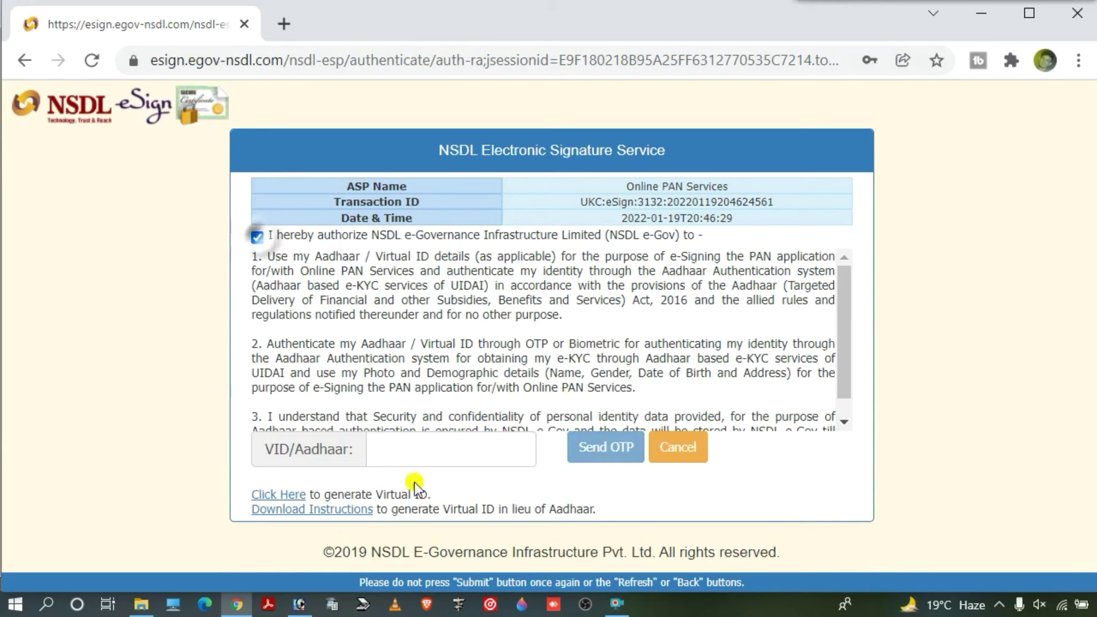
drag(277, 453, 341, 458)
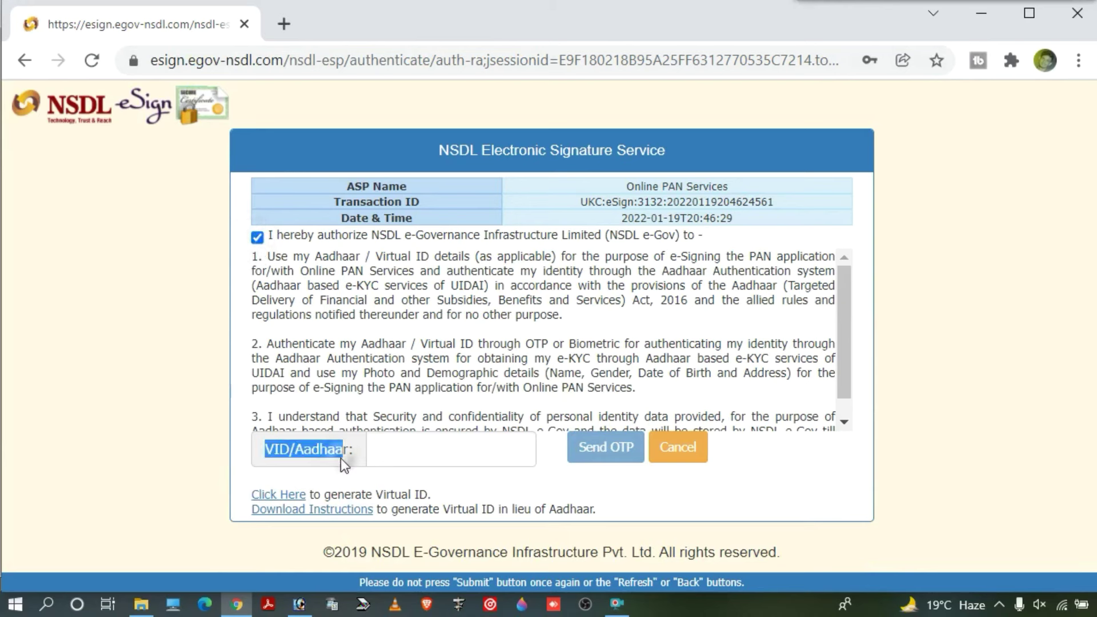
click(396, 448)
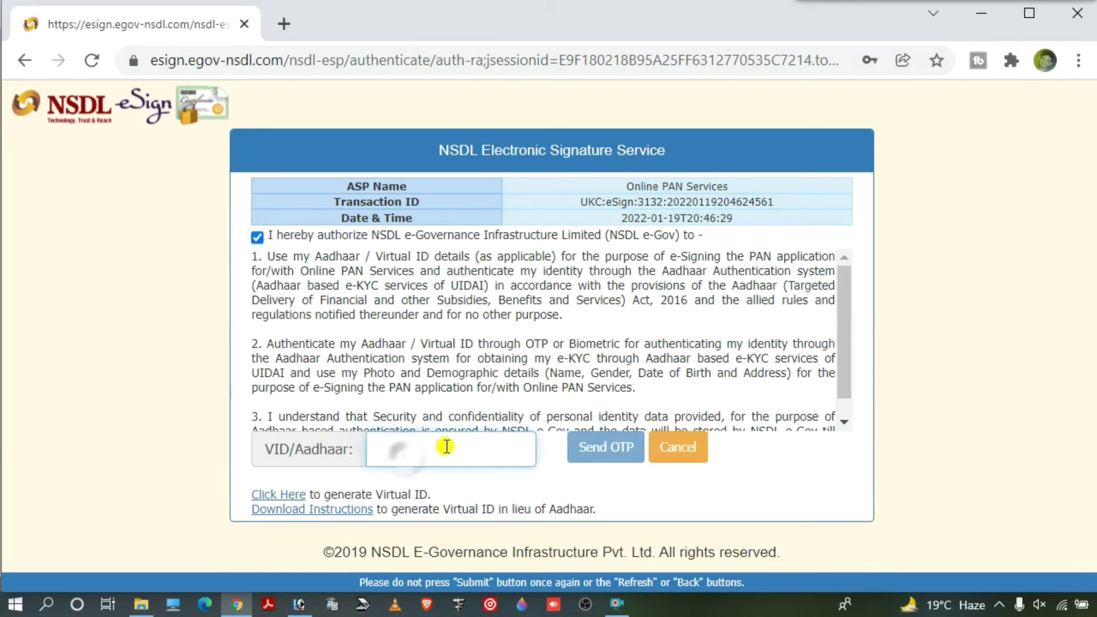
key(ctrl+v)
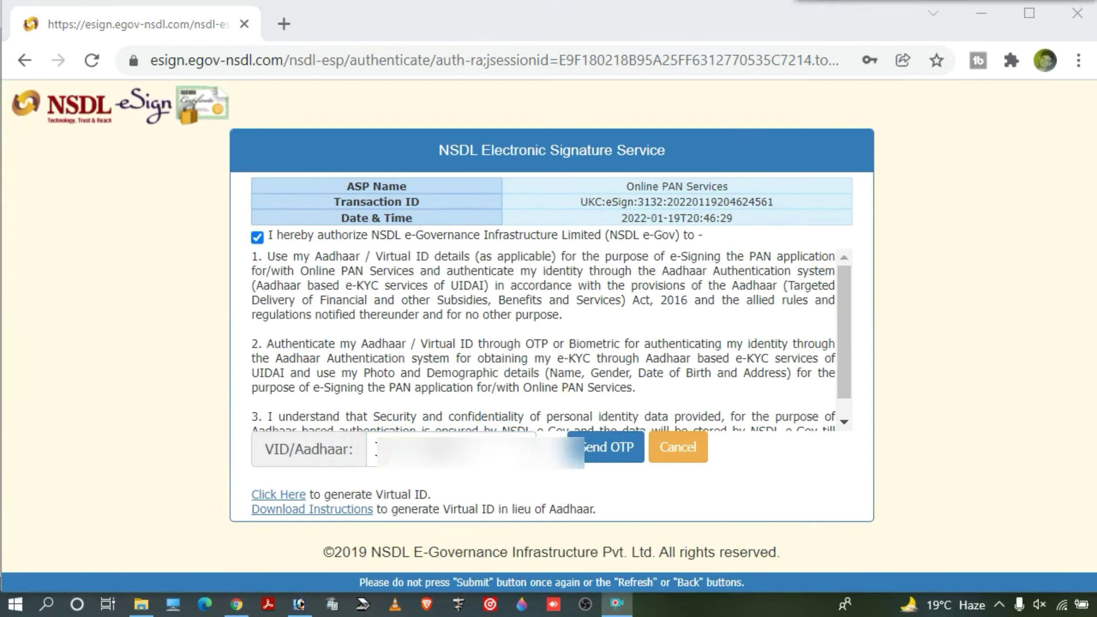
click(596, 449)
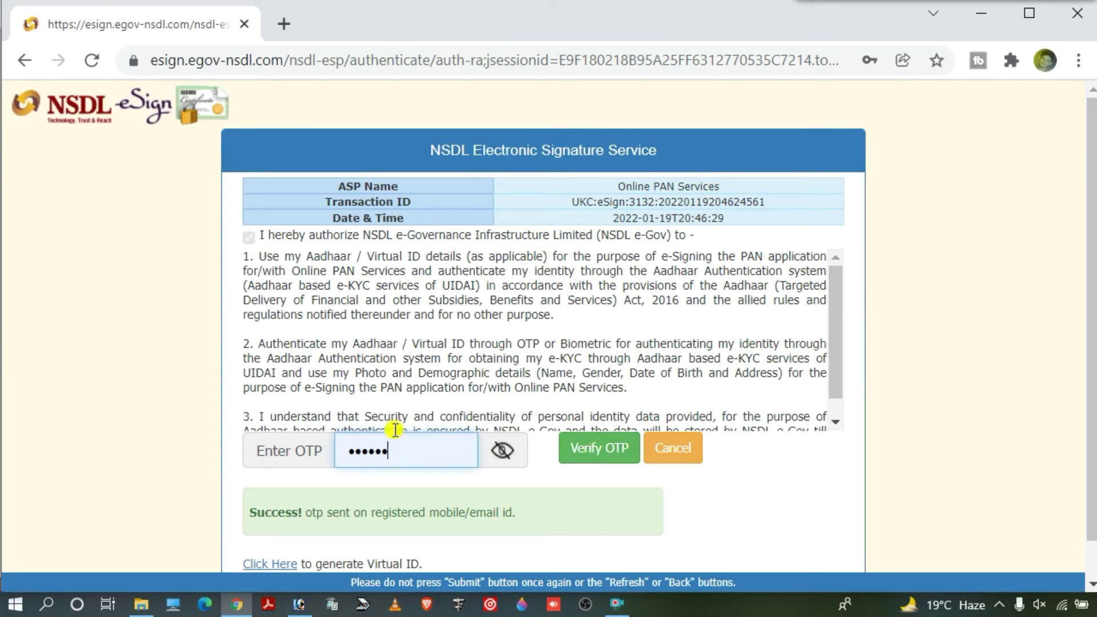
Correct the autofilled OTP and verify it to complete the e-signature
double_click(434, 452)
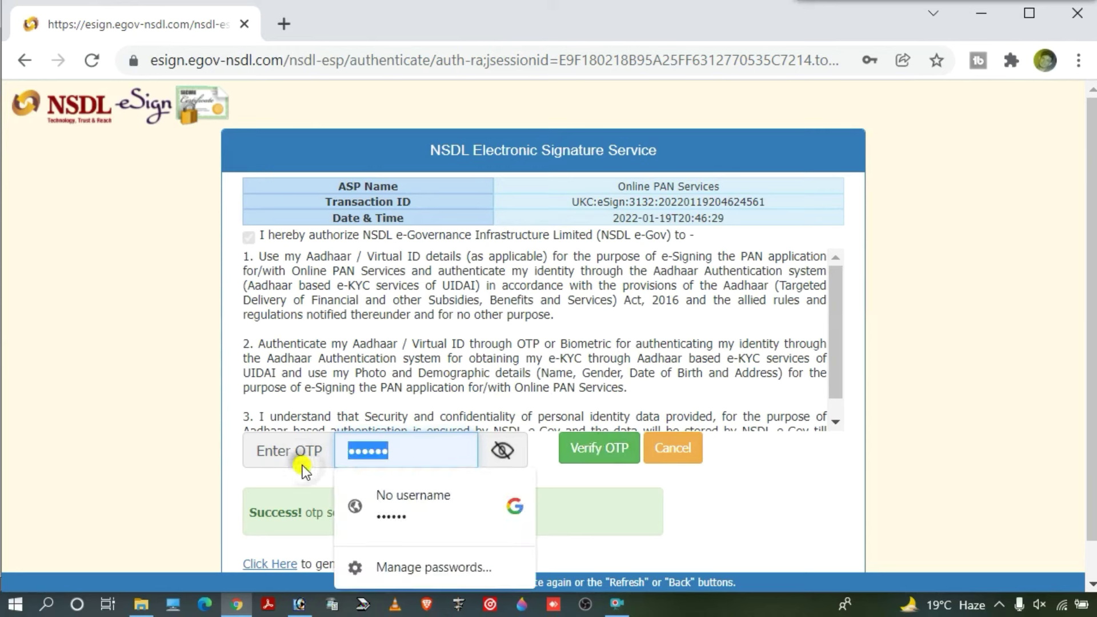
key(BackSpace)
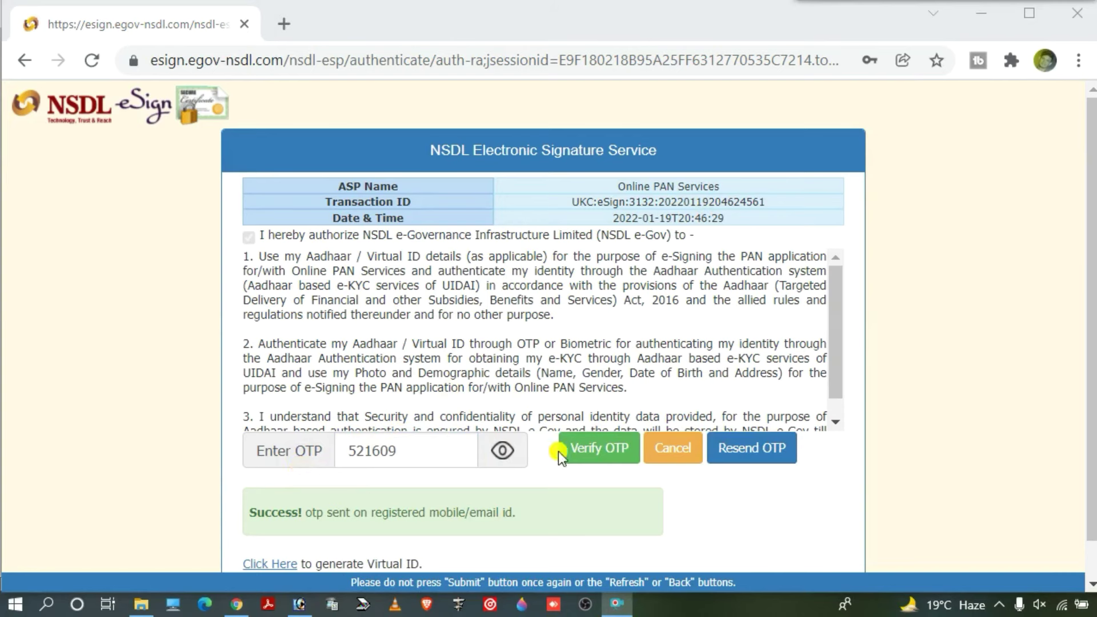
click(595, 448)
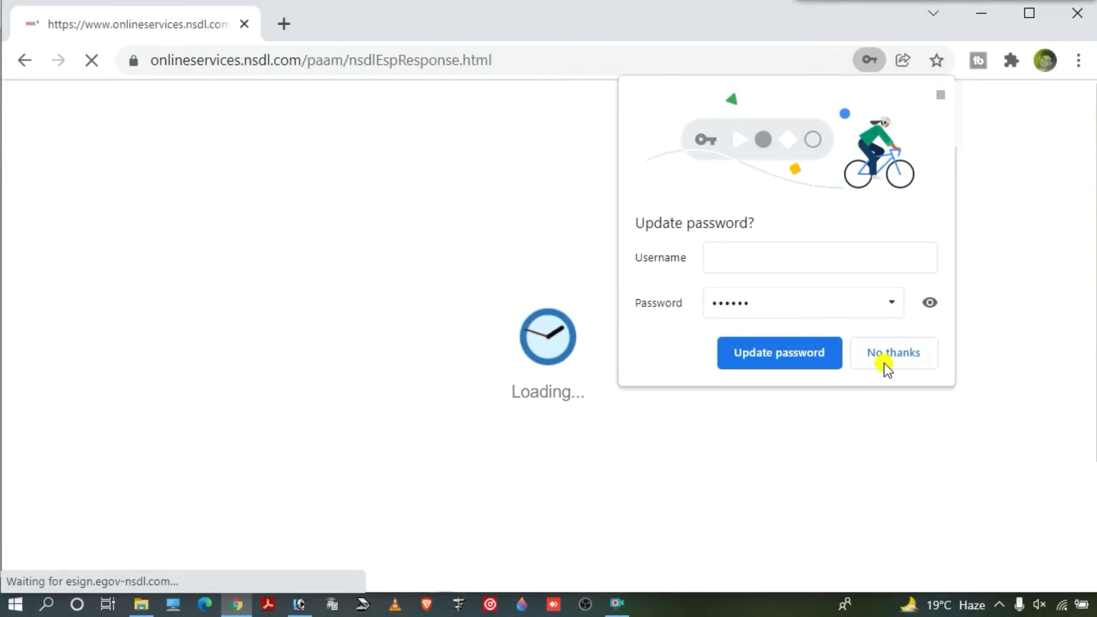
Decline saving the OTP as a password, review the 3-page acknowledgement PDF, and print it
click(885, 362)
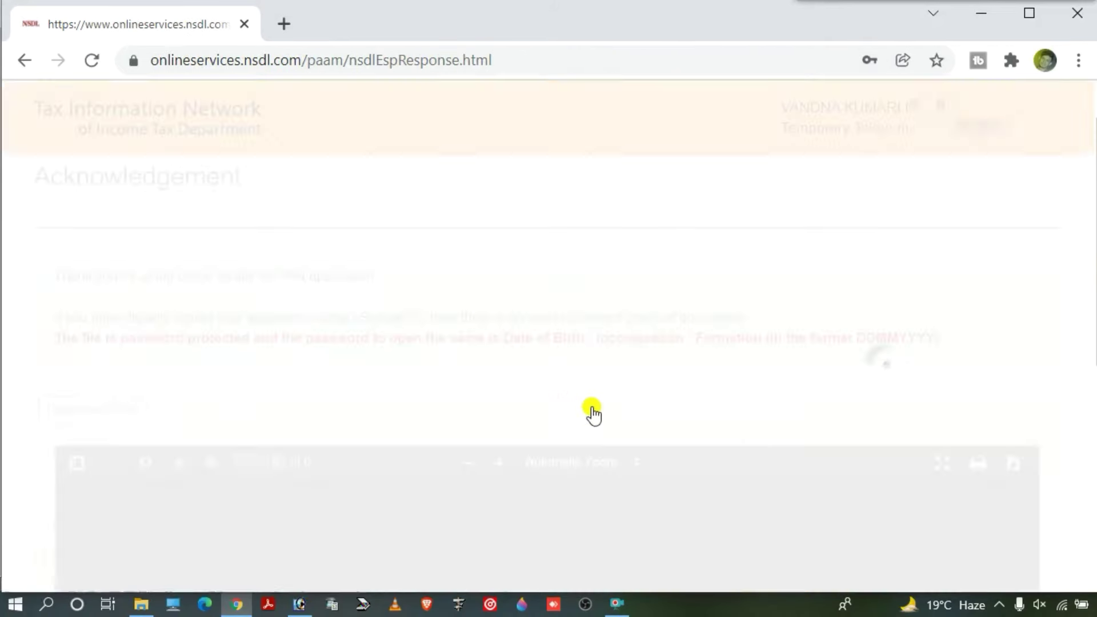
scroll(593, 415, down, 1)
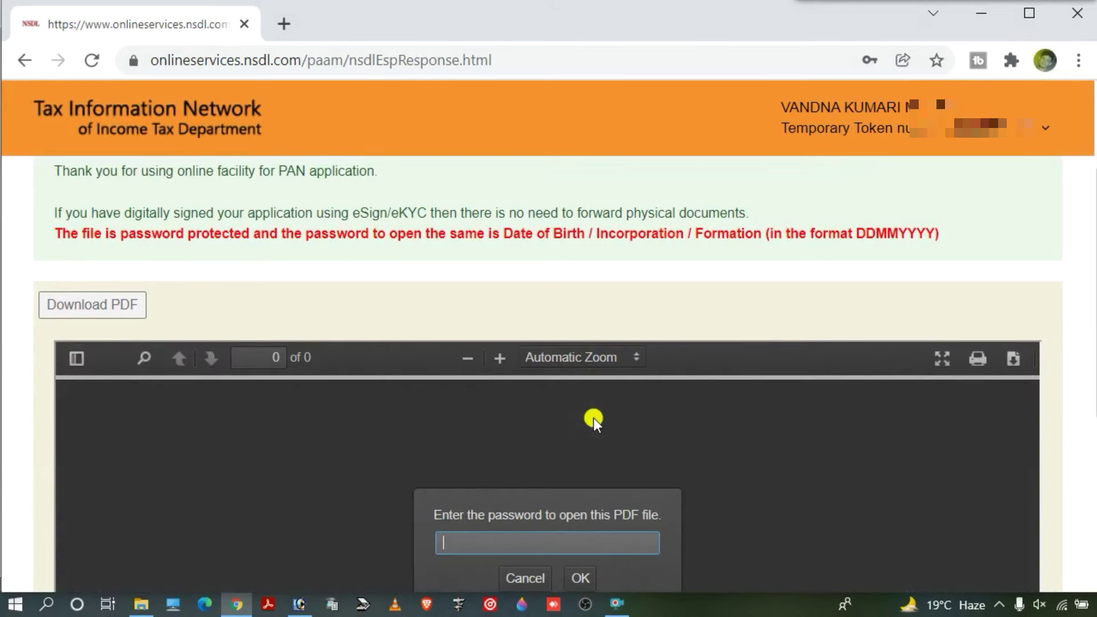
scroll(594, 418, down, 1)
scroll(571, 403, down, 1)
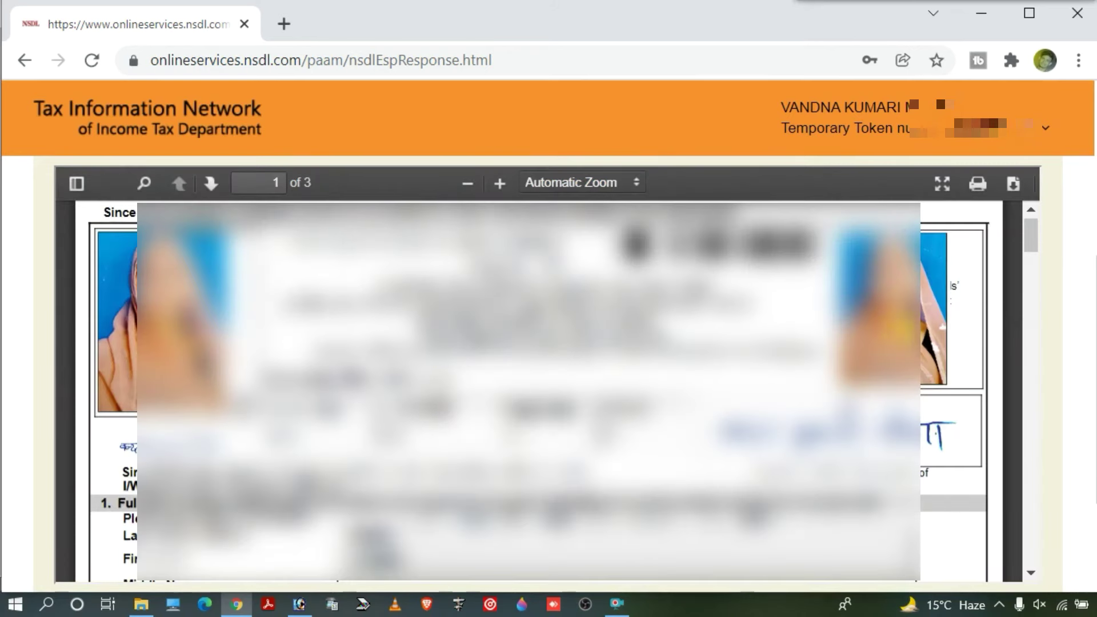
drag(1031, 233, 1037, 263)
click(975, 185)
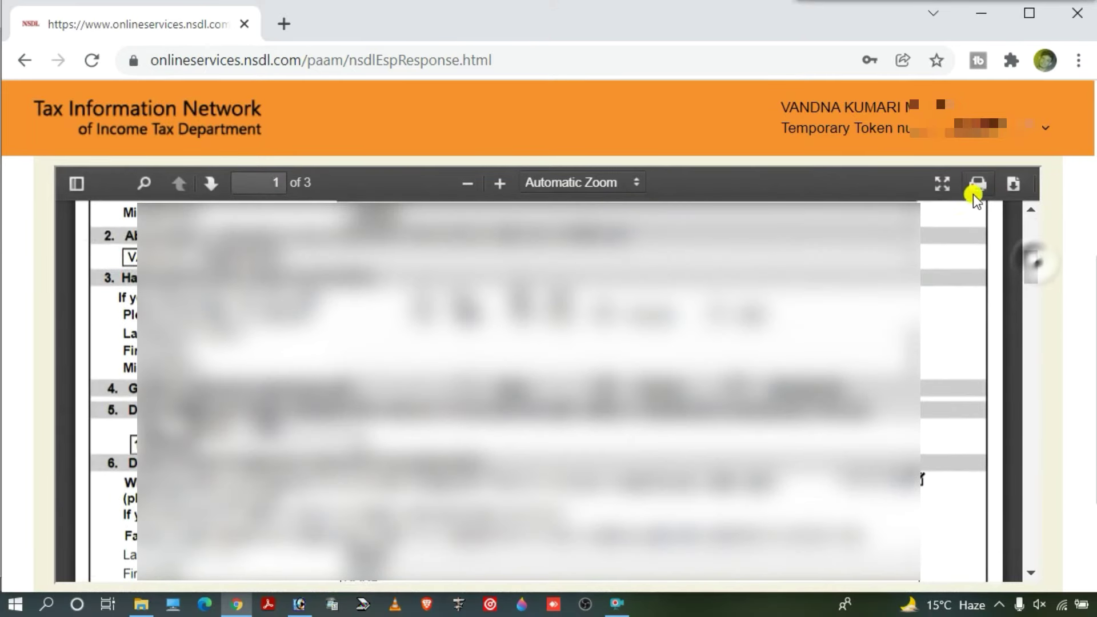